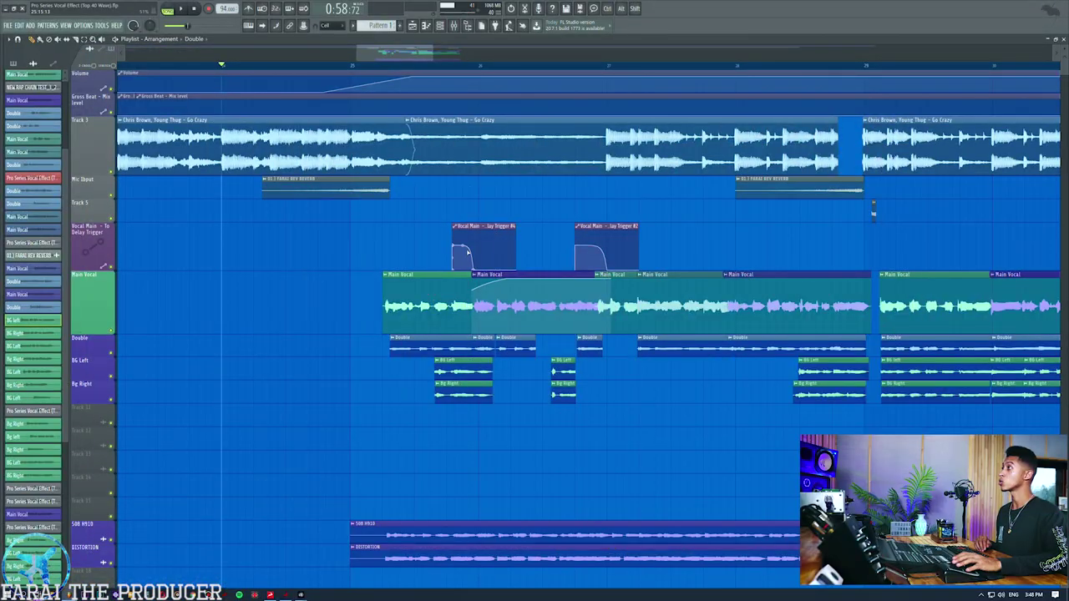
- Play the arrangement and compare the Vocal Main and Vocal Bus effect chains in the Mixer
mouse_move(400, 54)
mouse_down()
mouse_move(422, 59)
mouse_move(409, 64)
mouse_up()
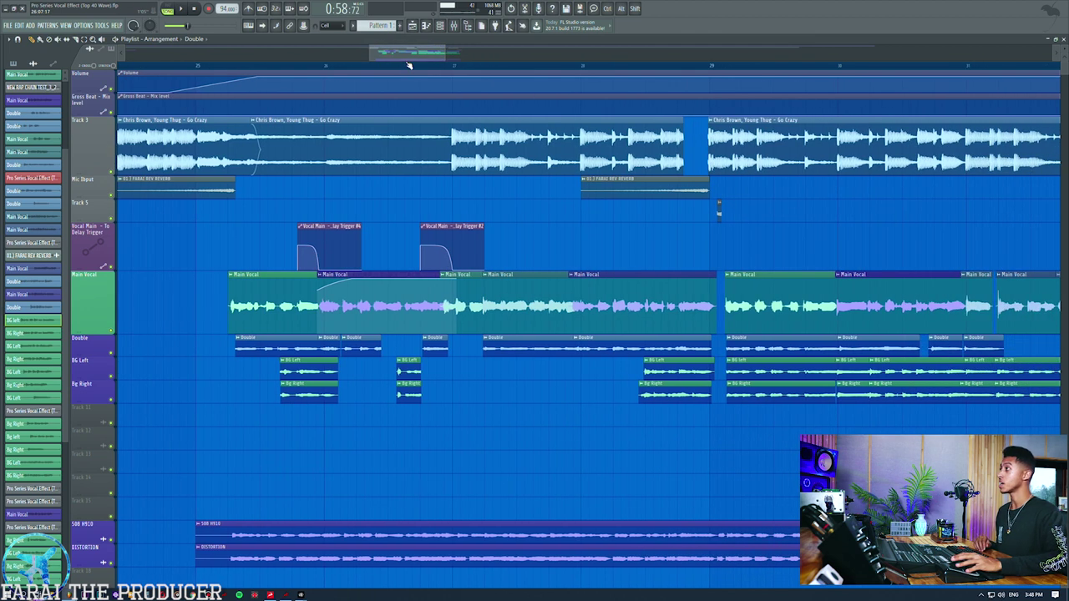
key(space)
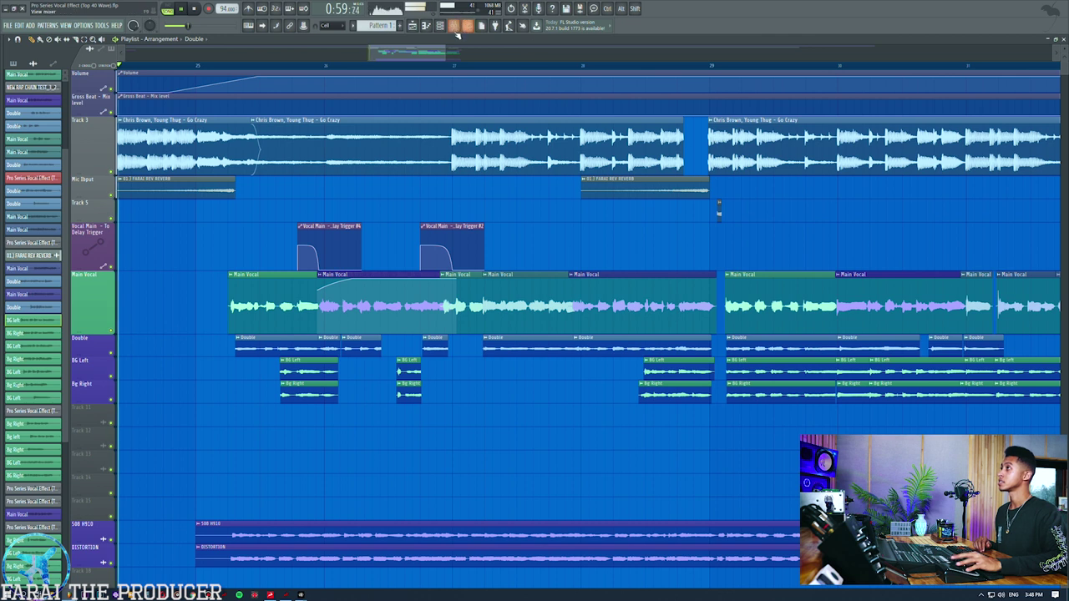
click(454, 26)
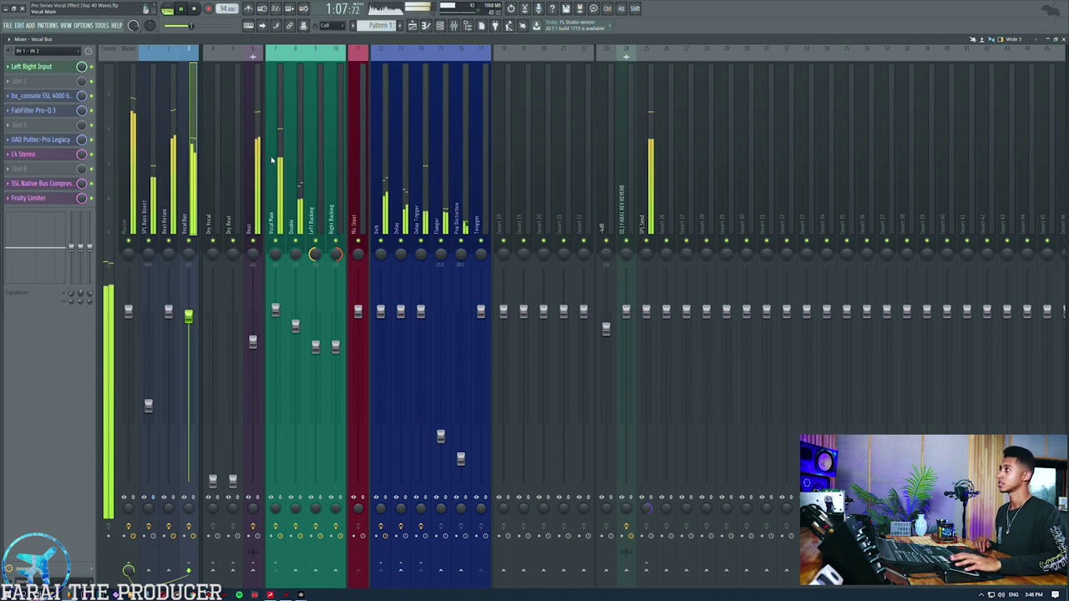
click(272, 161)
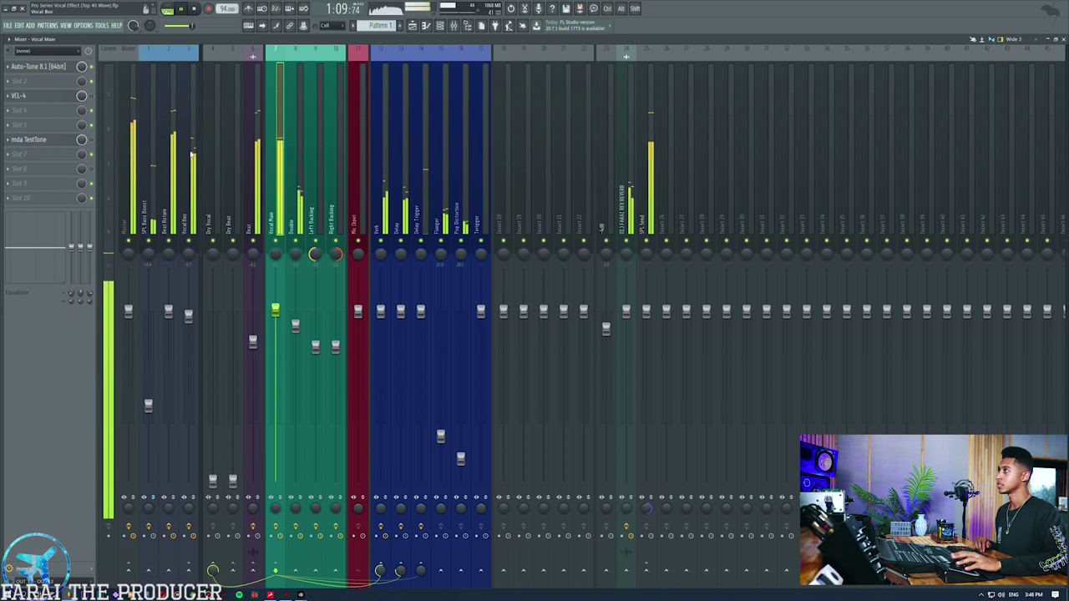
click(191, 154)
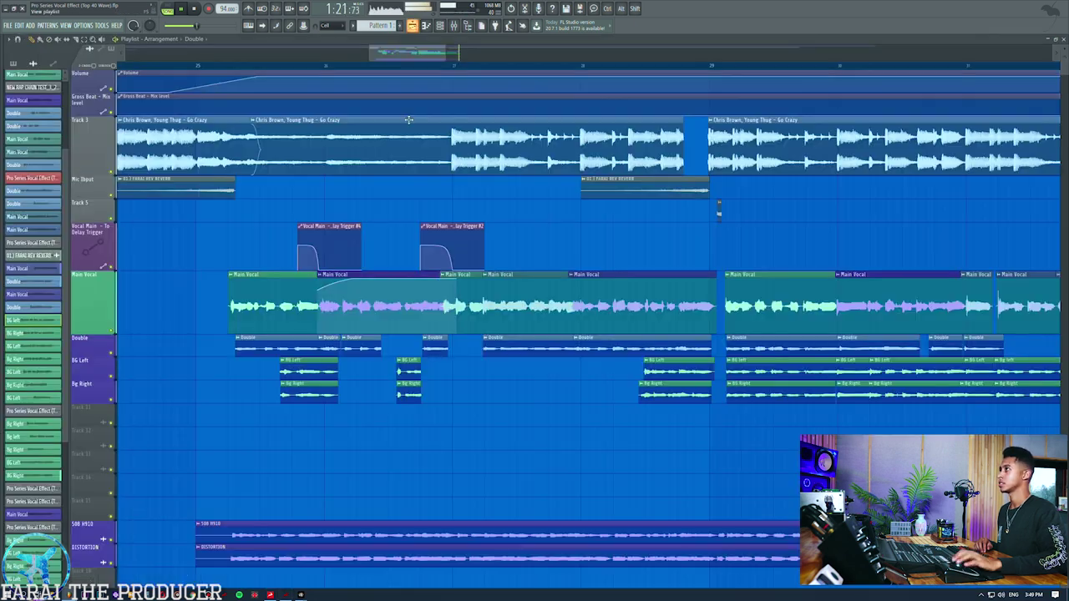
click(412, 25)
scroll(718, 210, down, 5)
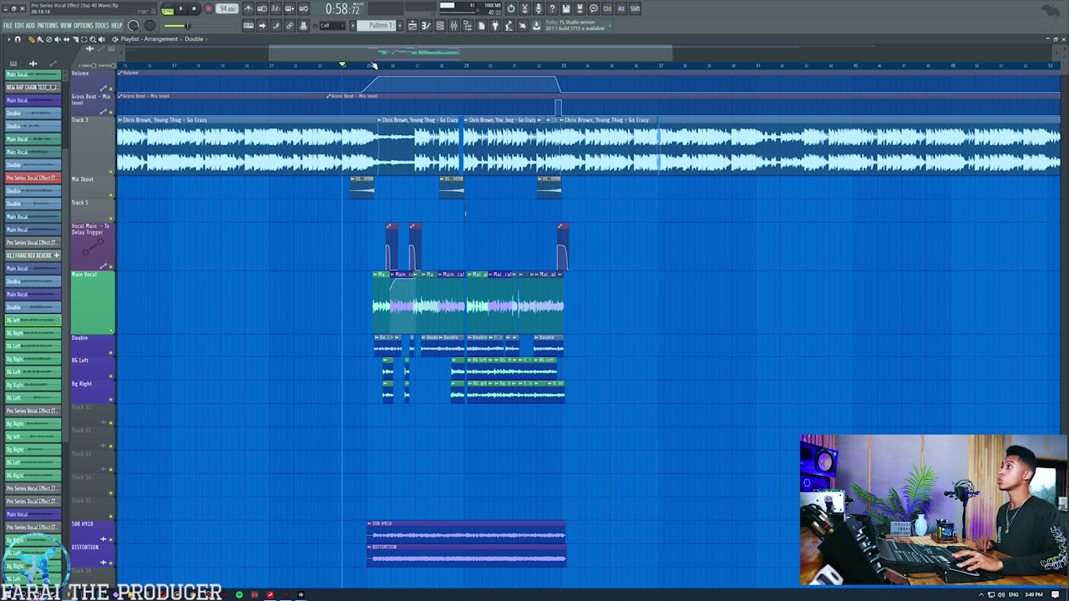
scroll(374, 65, up, 4)
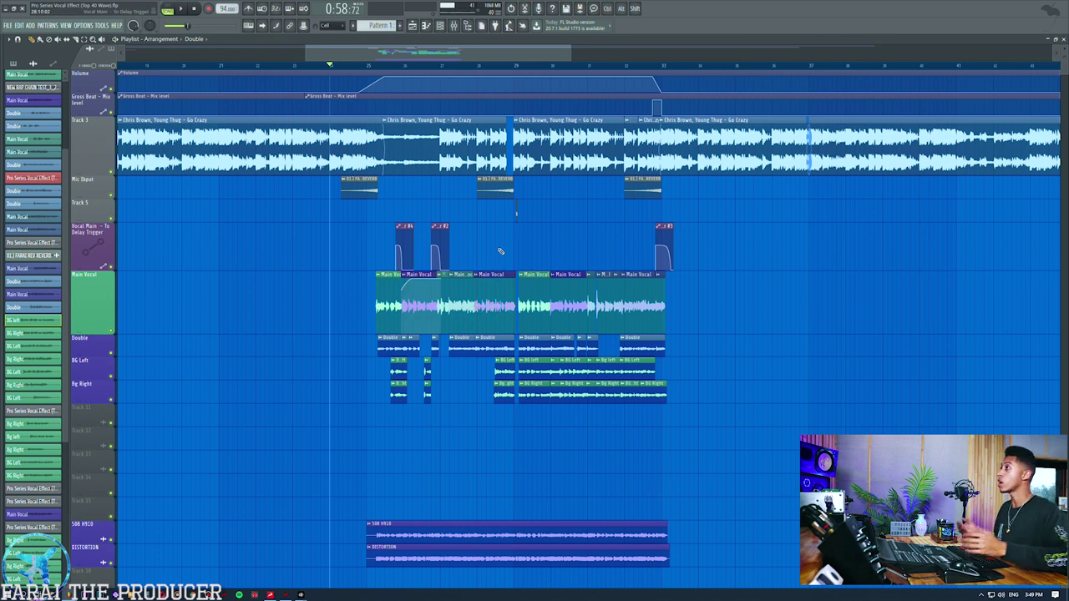
scroll(459, 65, right, 2)
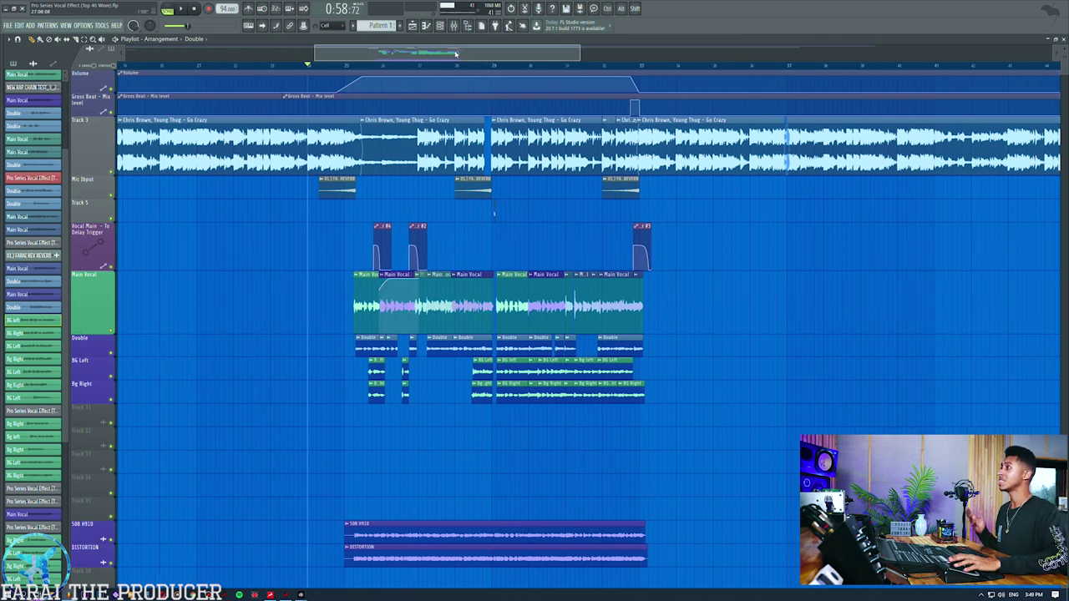
click(453, 26)
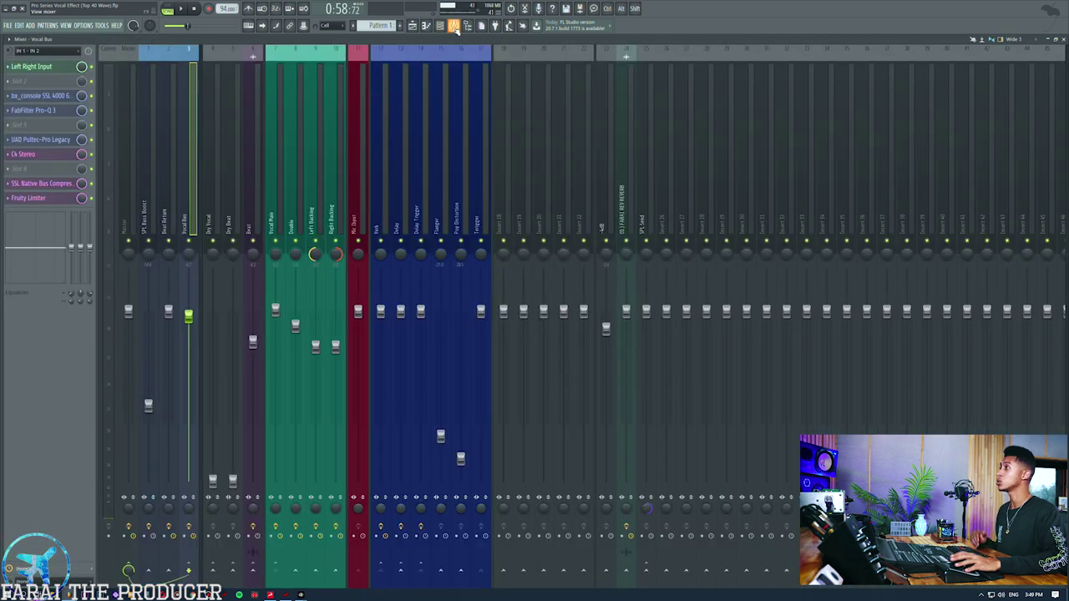
click(454, 26)
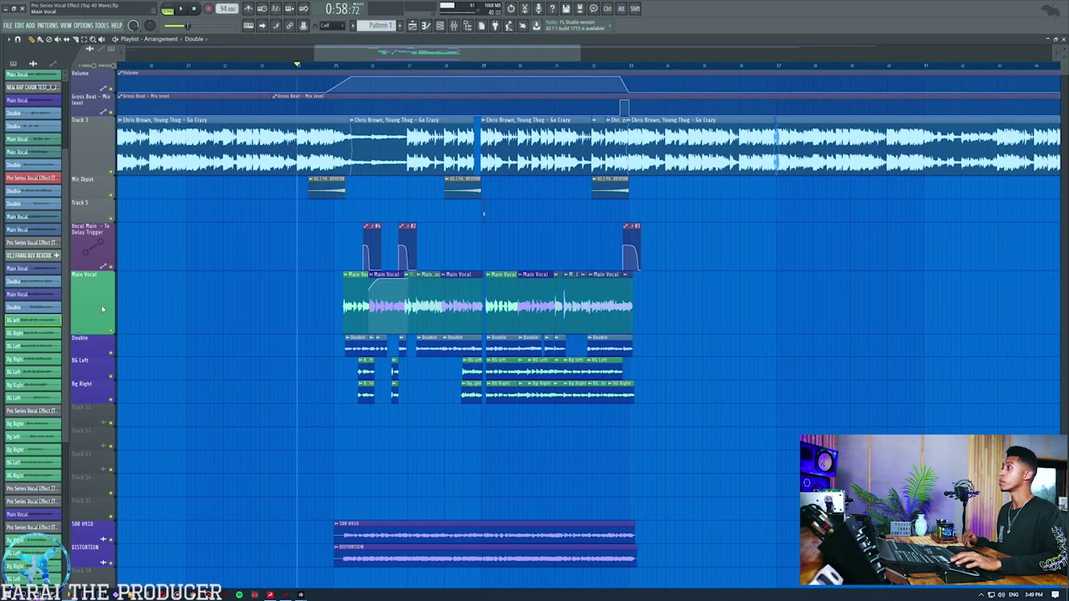
click(93, 351)
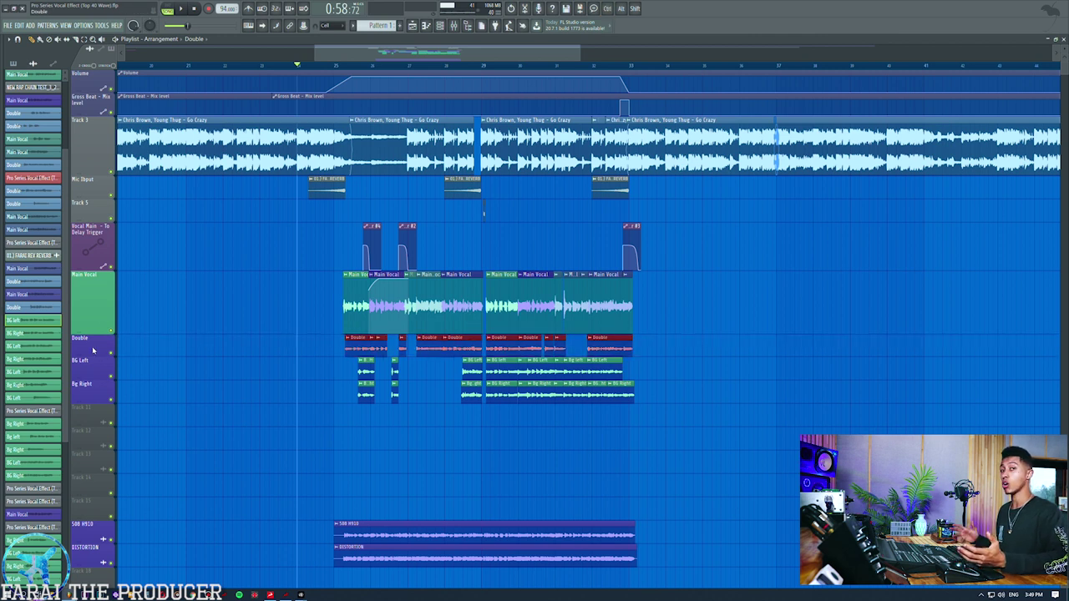
click(299, 376)
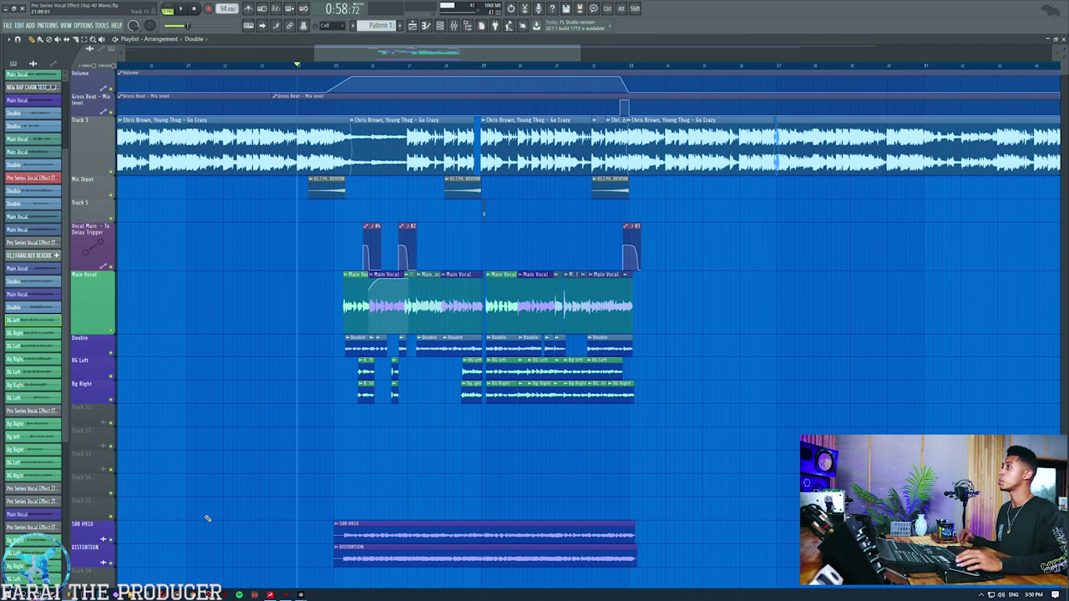
- Rename the Mic Input track to 'HYPERDRIVE SFX PACK'
double_click(90, 192)
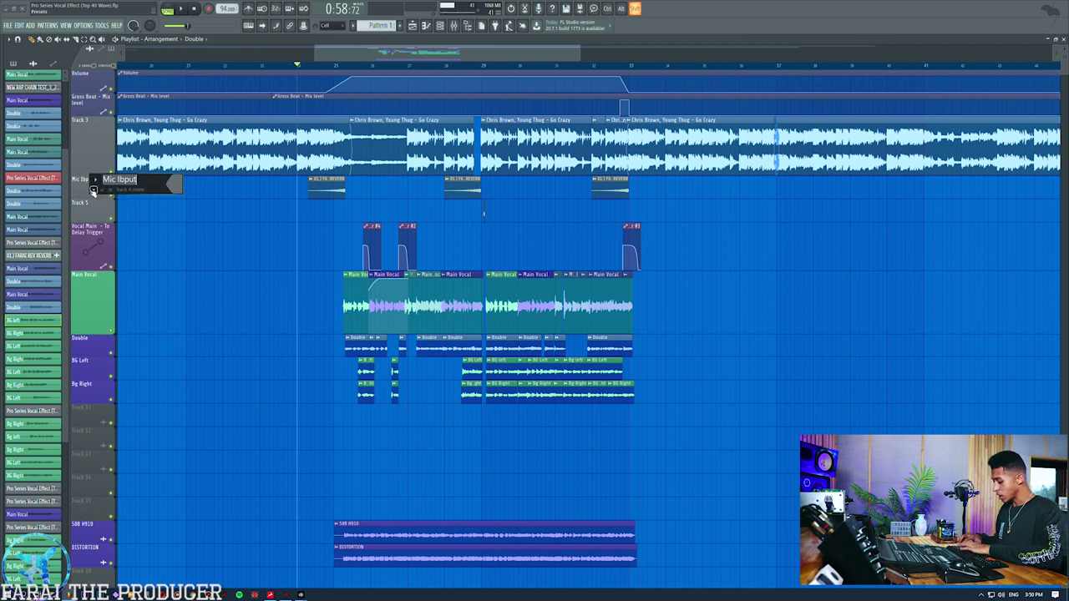
text(HYPERDRIVE SFX)
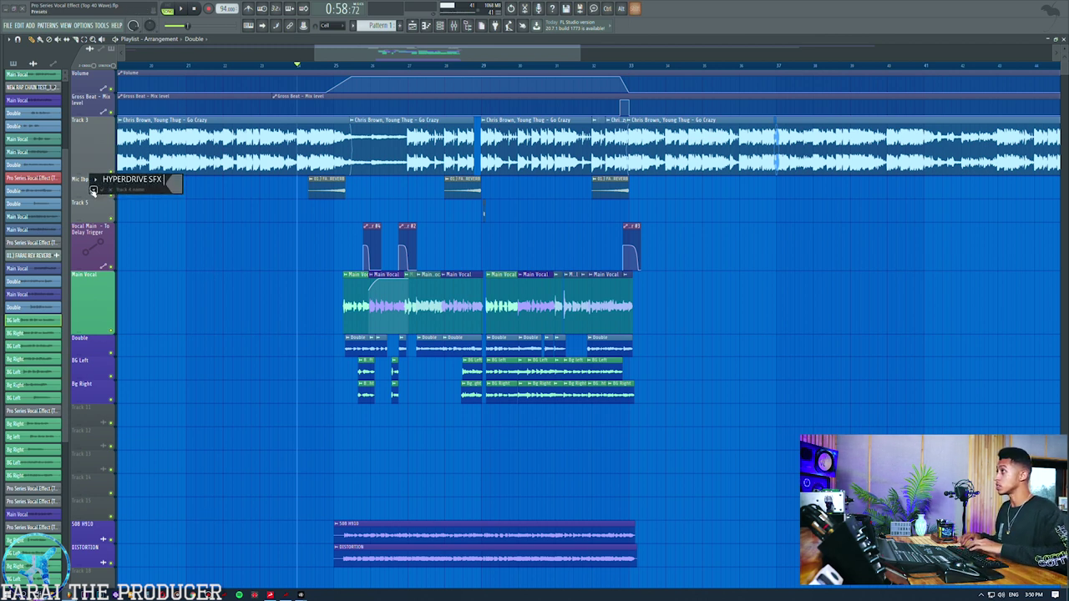
text( PACK)
key(Return)
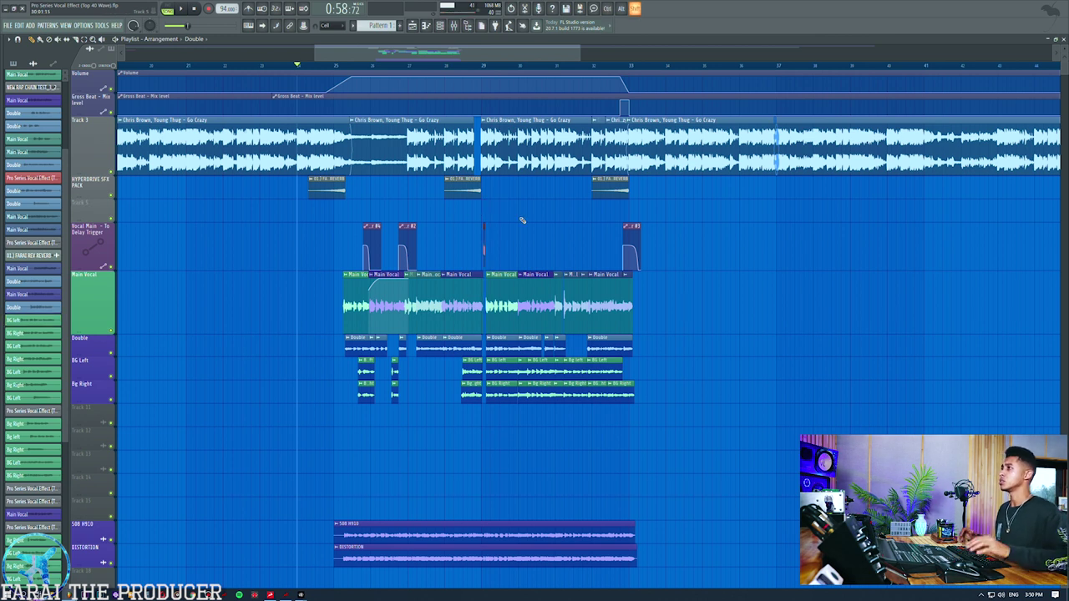
- Play a short passage from a chosen point, stop, and bring up the Mixer
click(472, 63)
key(space)
scroll(472, 63, up, 5)
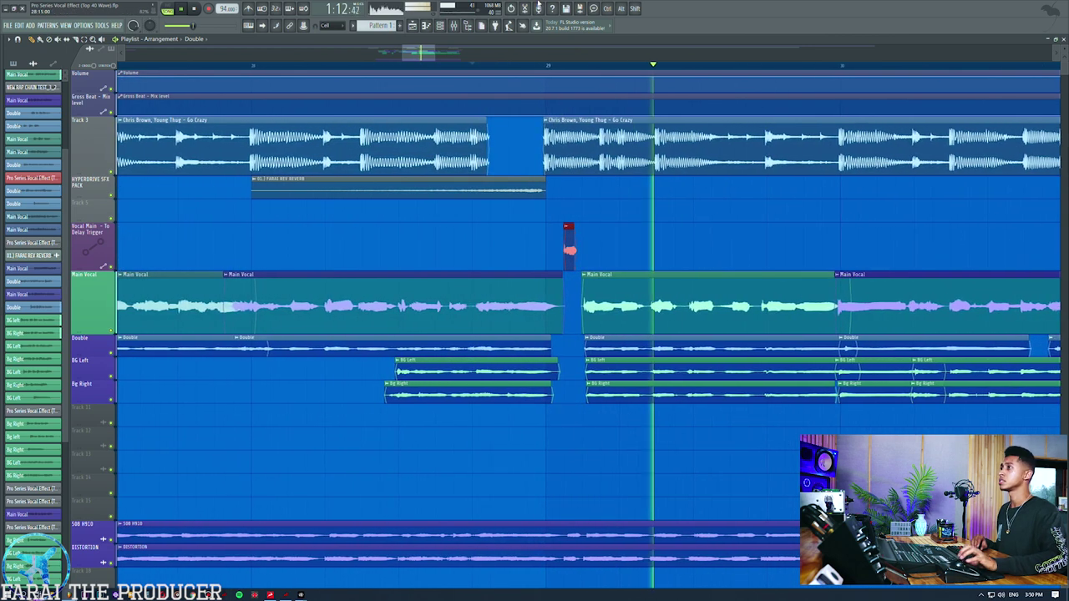
key(space)
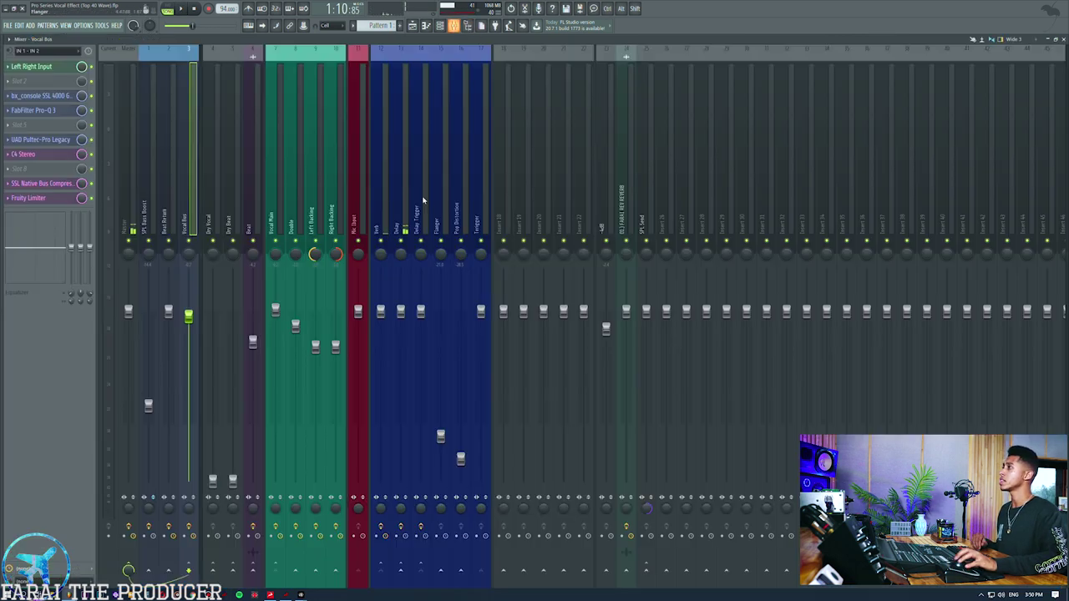
click(453, 25)
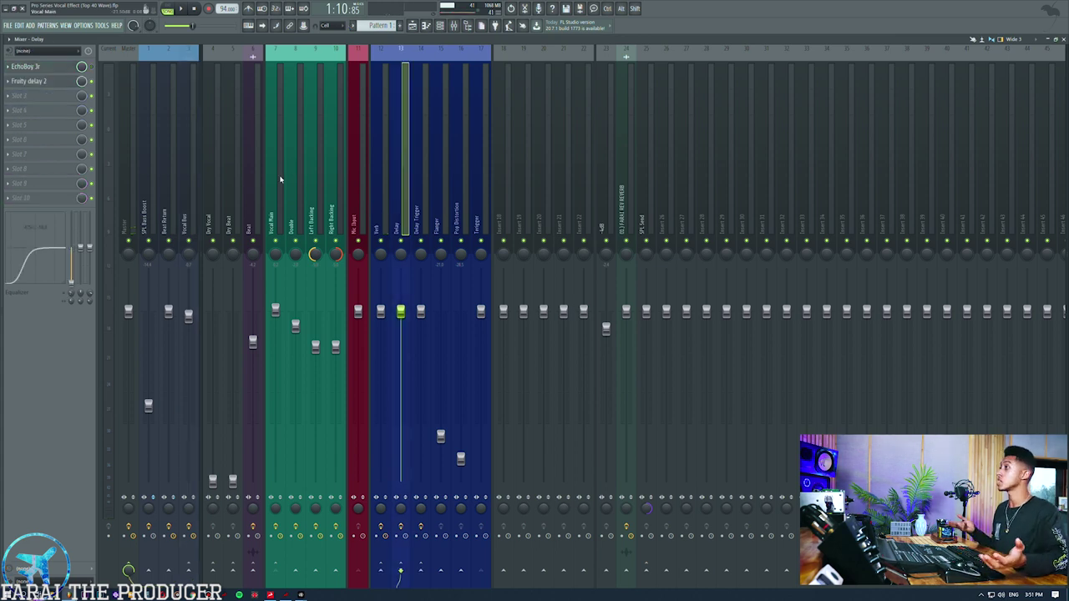
click(357, 194)
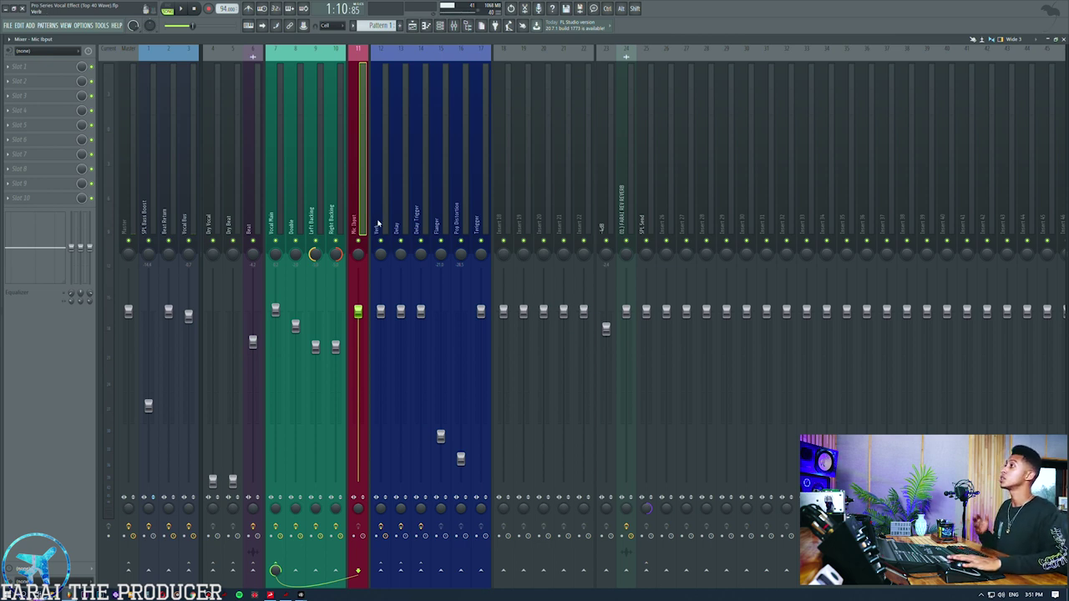
click(38, 51)
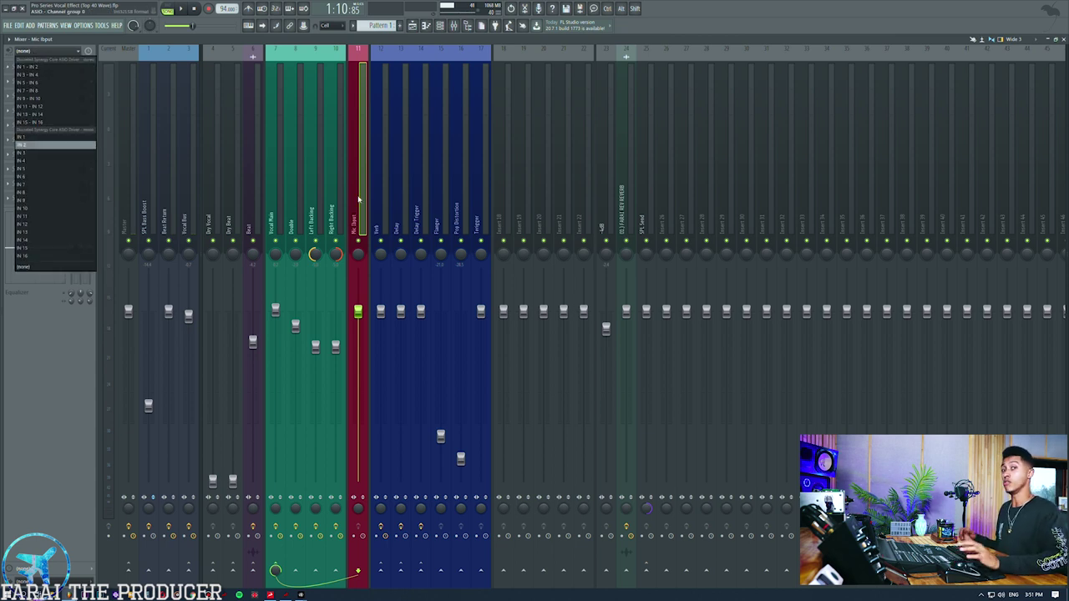
click(359, 201)
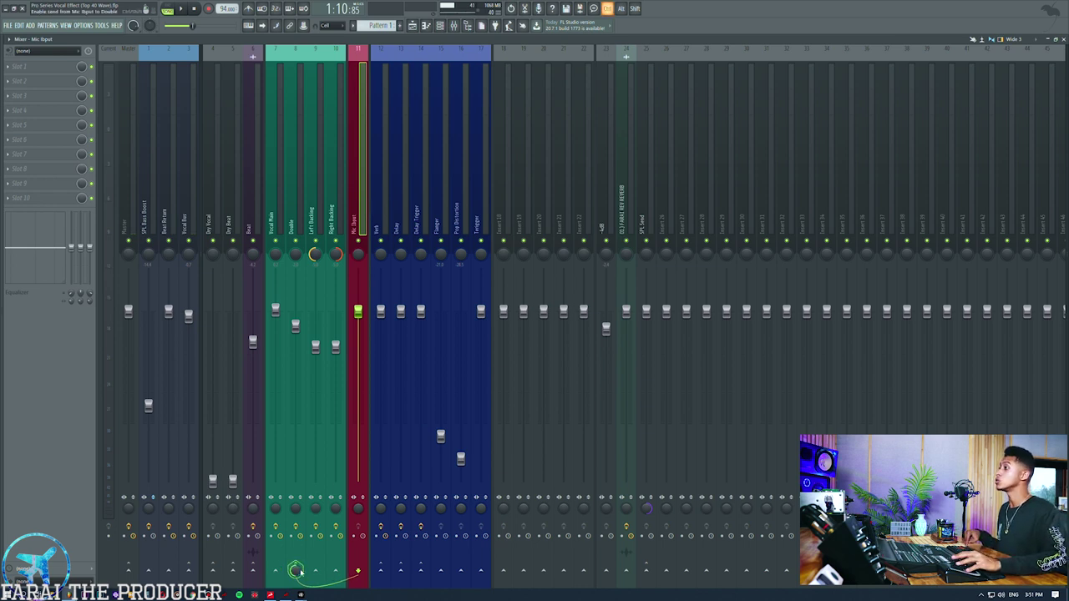
click(335, 571)
click(336, 203)
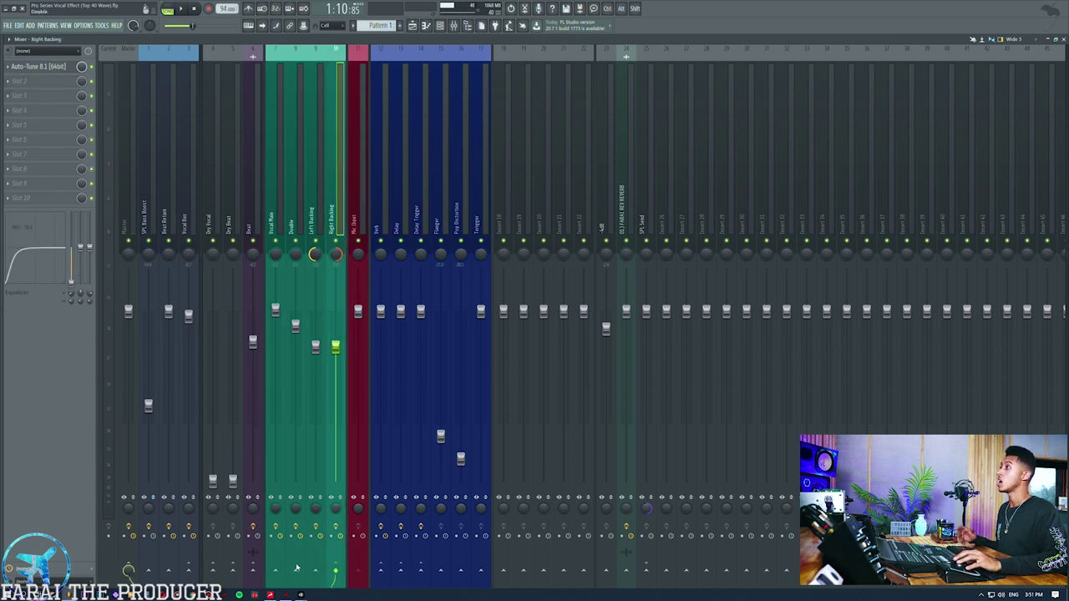
click(352, 203)
click(315, 571)
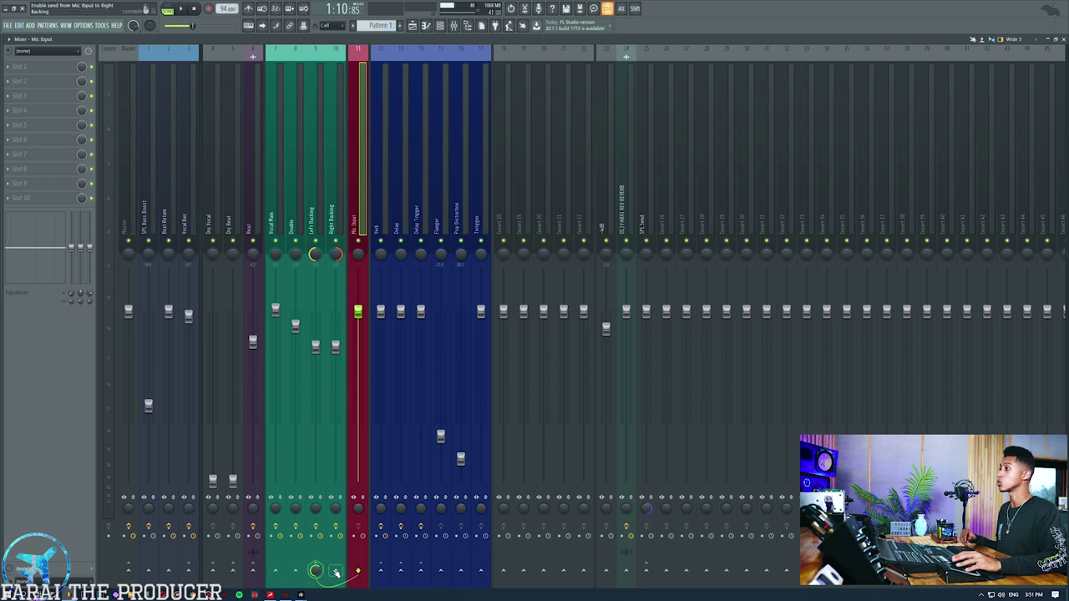
click(315, 571)
click(295, 571)
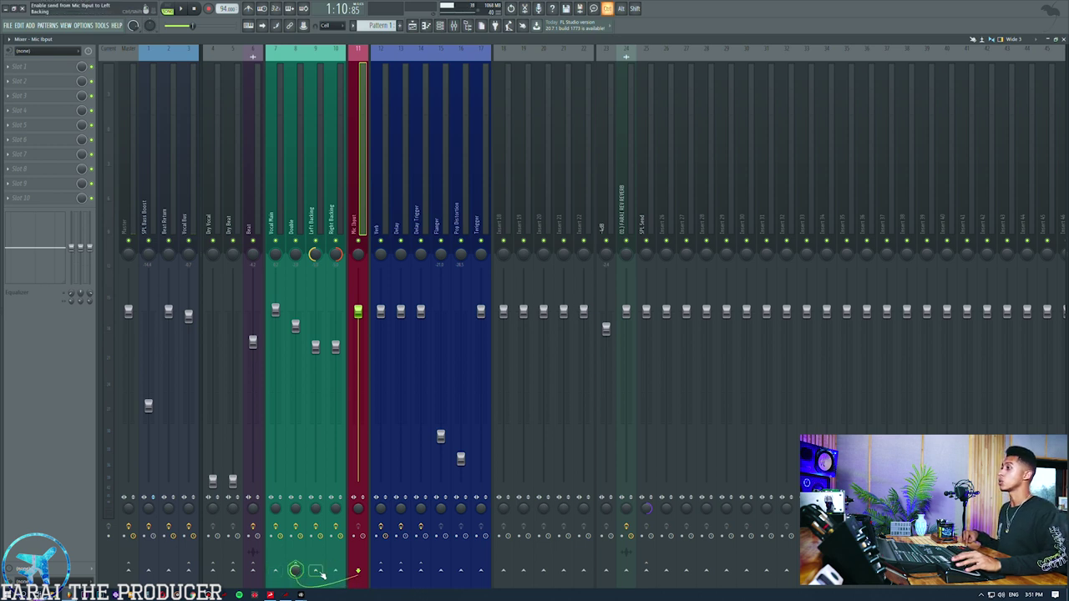
click(280, 153)
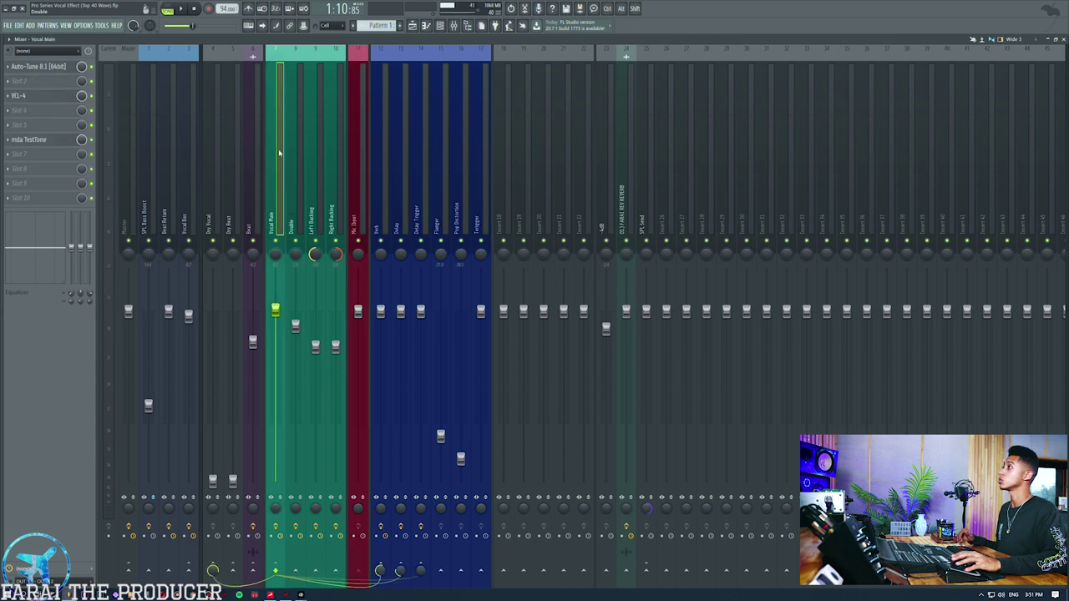
click(296, 182)
click(316, 180)
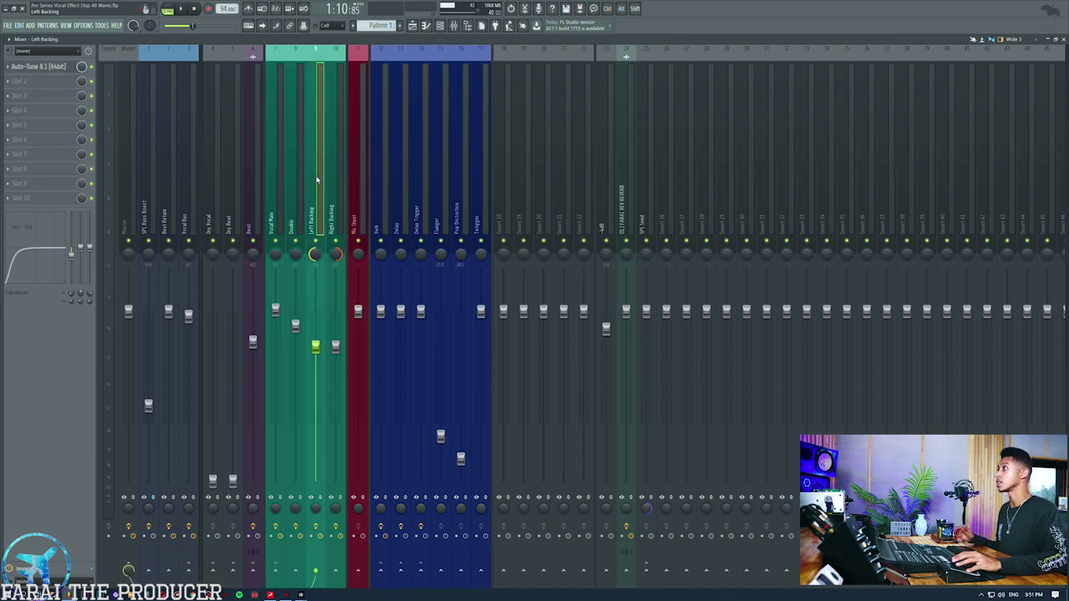
click(331, 178)
key(F5)
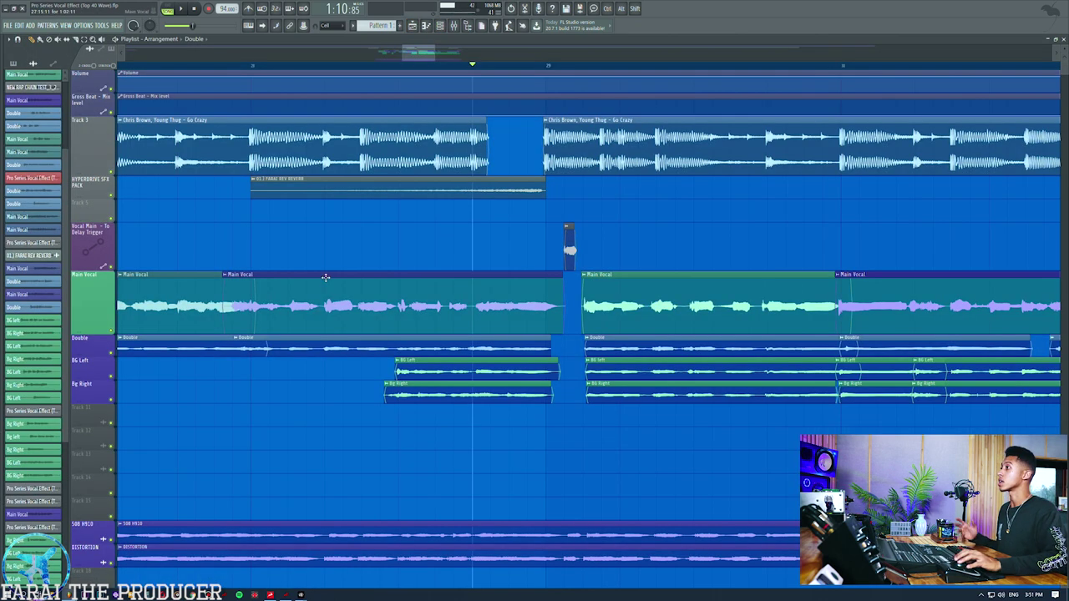
scroll(327, 66, down, 5)
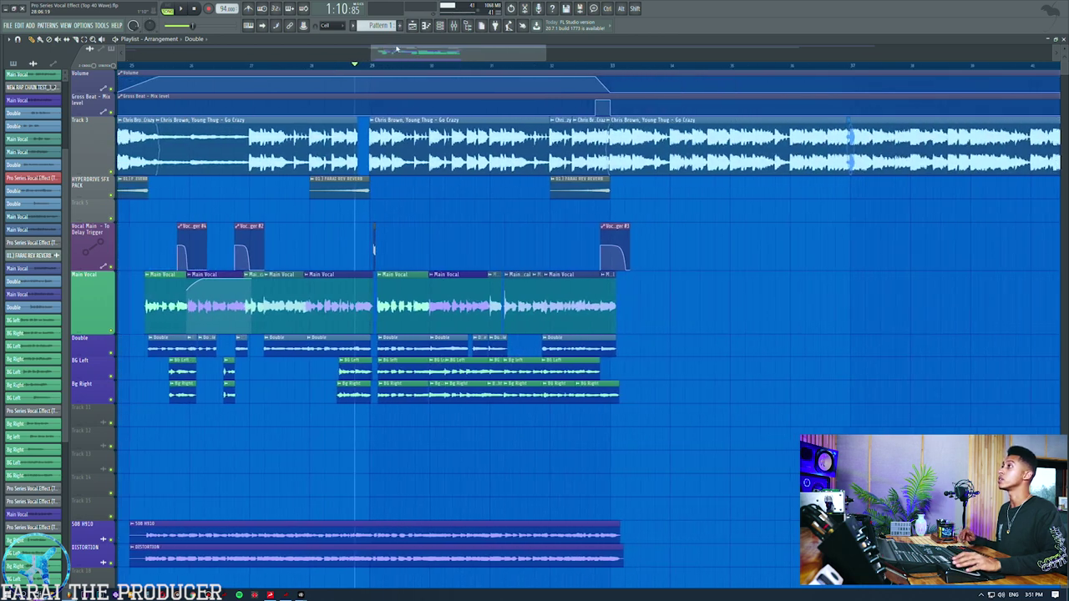
key(F9)
click(359, 146)
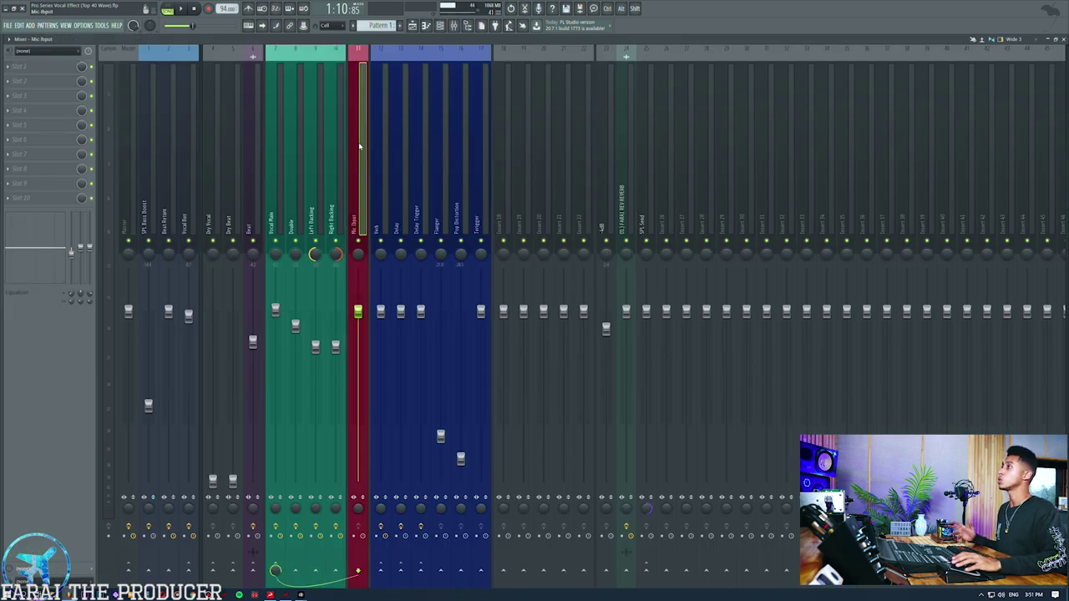
click(280, 180)
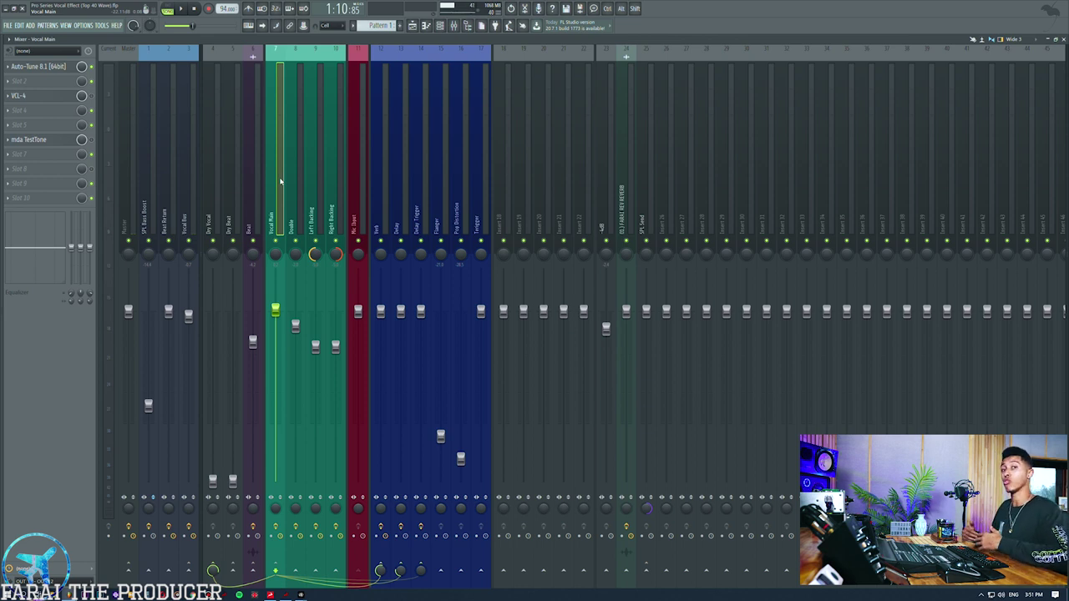
- Reset Dry Vocal and Dry Beat to default level, mute the other vocal and effect inserts, and play
drag(212, 482, 233, 312)
drag(190, 242, 148, 241)
drag(382, 242, 426, 242)
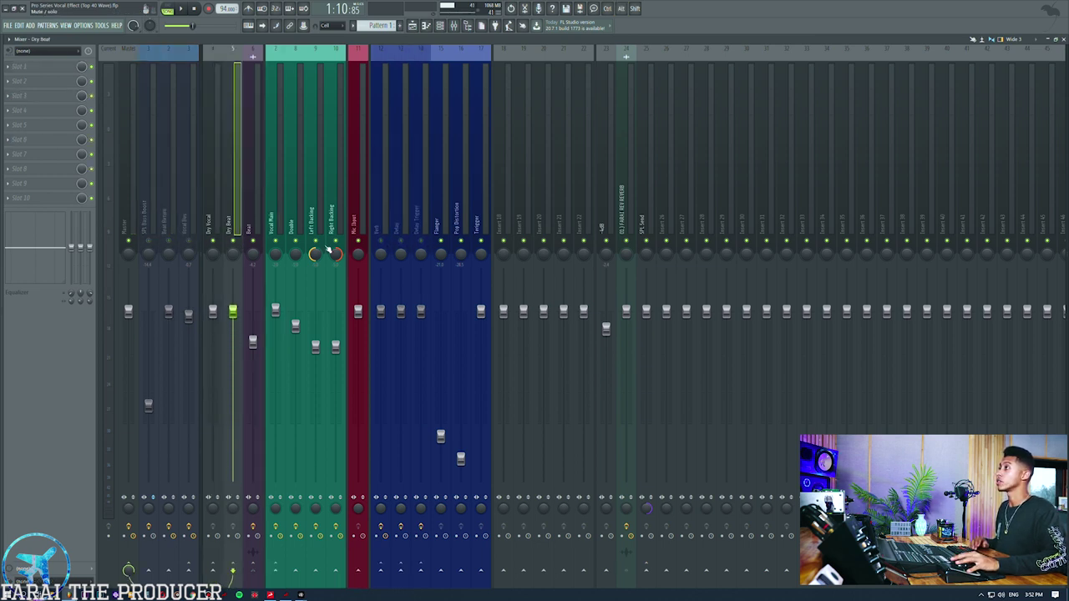
drag(336, 242, 298, 244)
key(space)
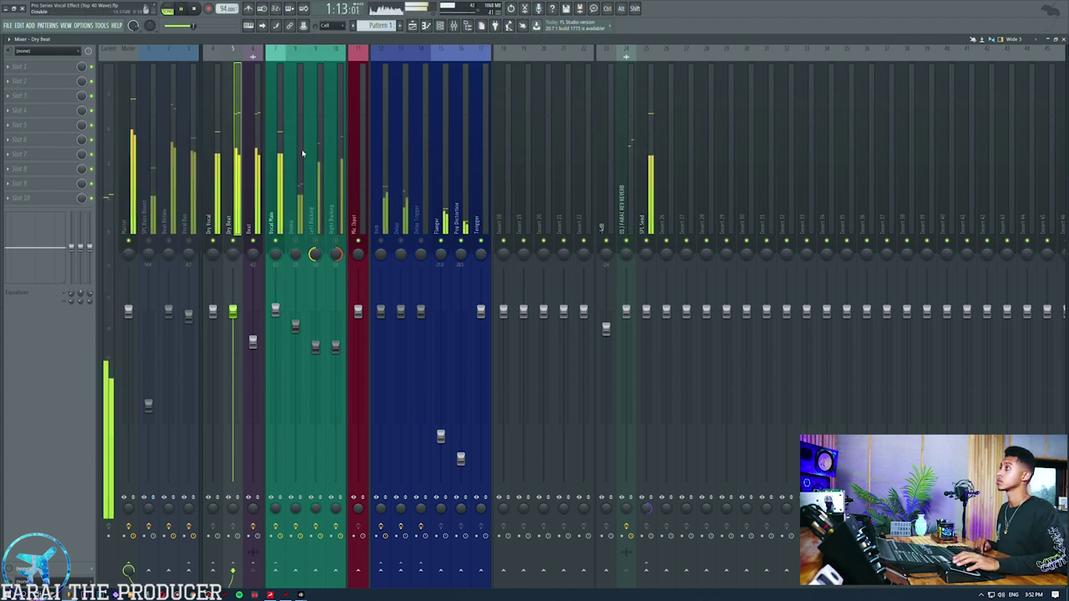
- Inspect the Dry Vocal and Dry Beat inserts, mute both, and play the project
click(217, 159)
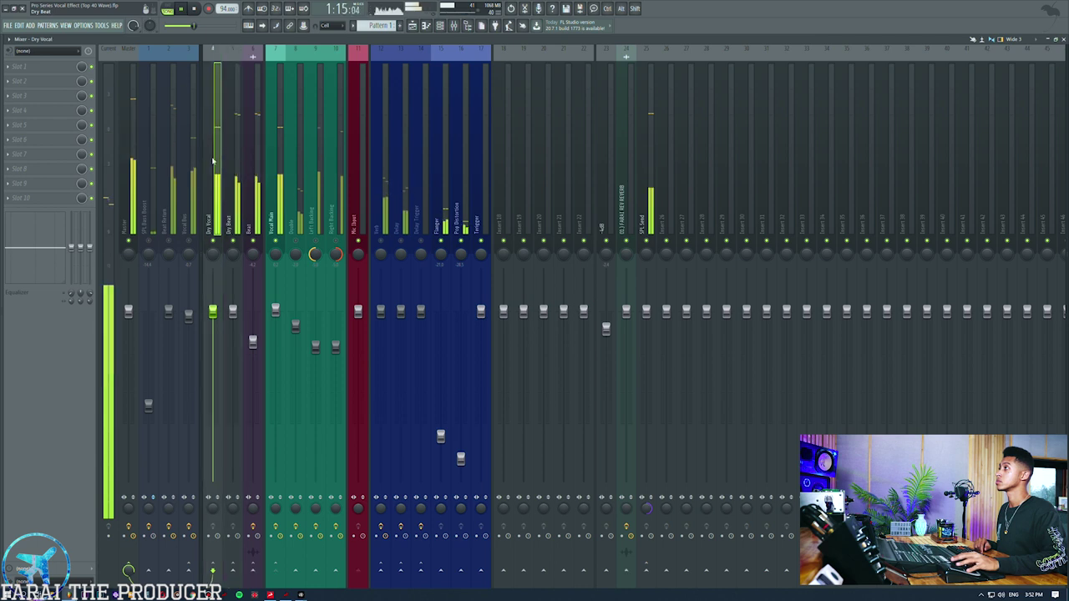
click(234, 161)
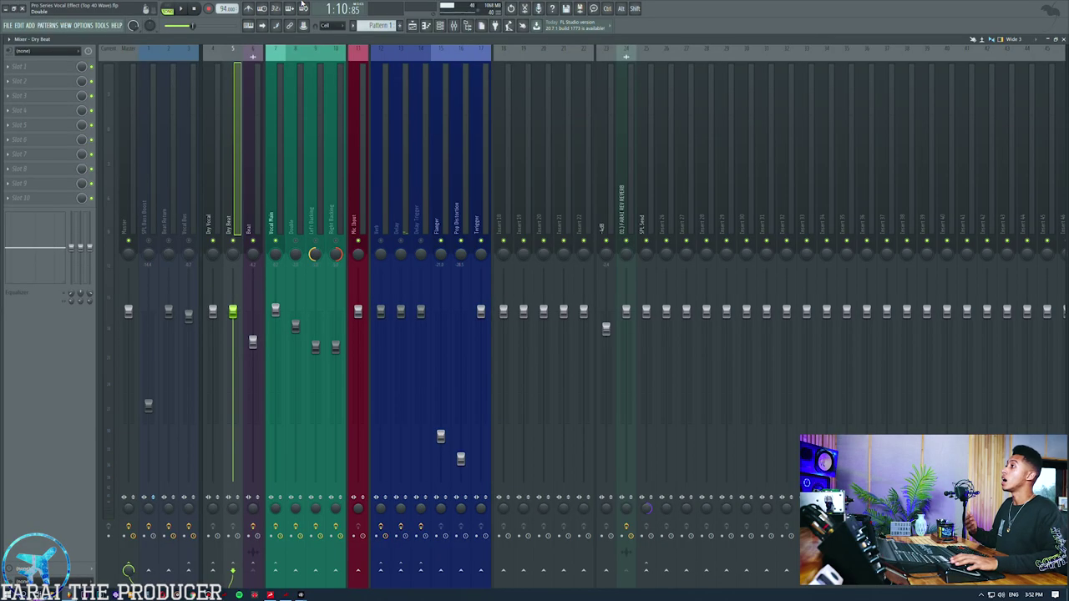
click(233, 243)
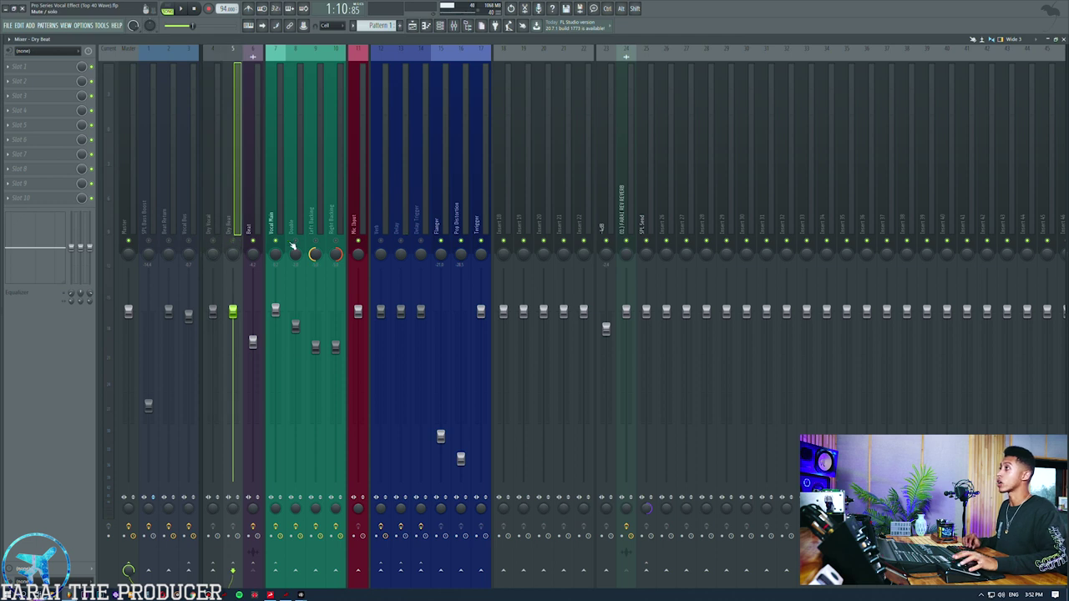
click(213, 242)
click(233, 242)
key(space)
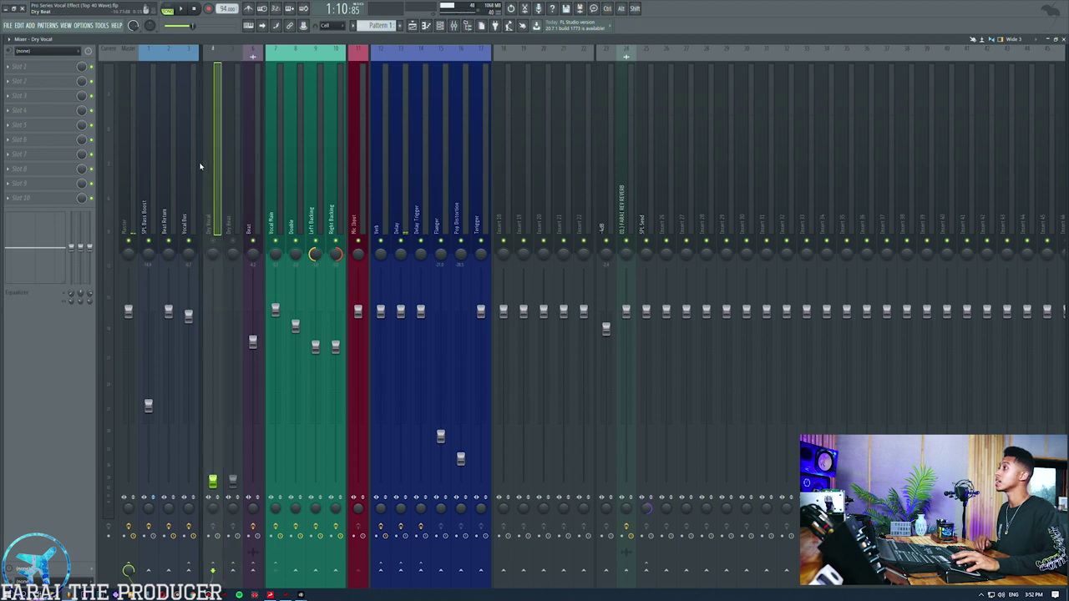
- Open Vocal Main's Auto-Tune 8 and enable Targeting Ignores Vibrato
click(278, 167)
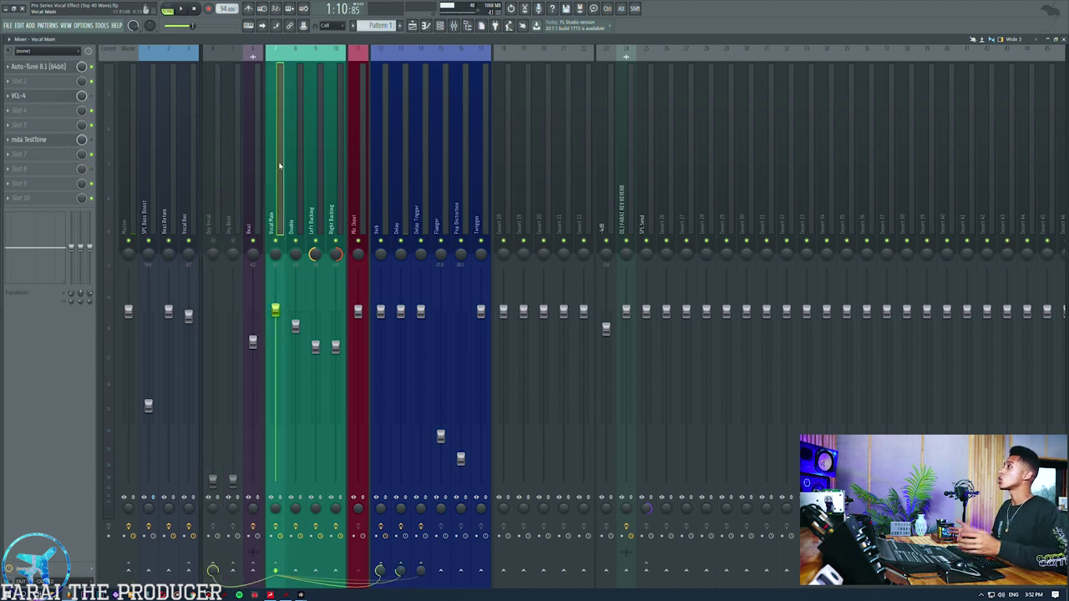
click(50, 66)
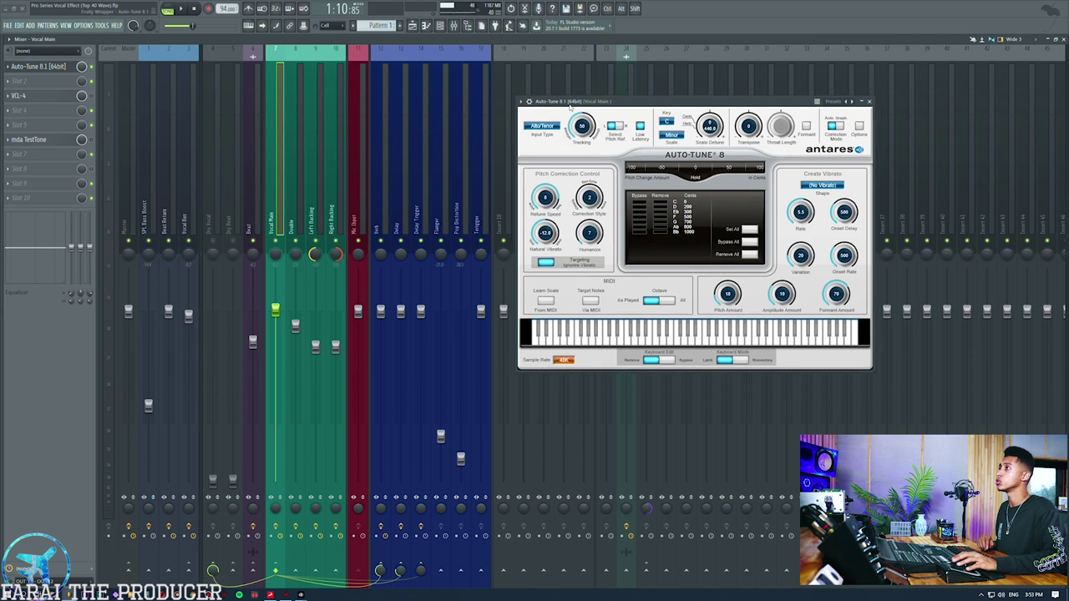
drag(585, 111, 572, 102)
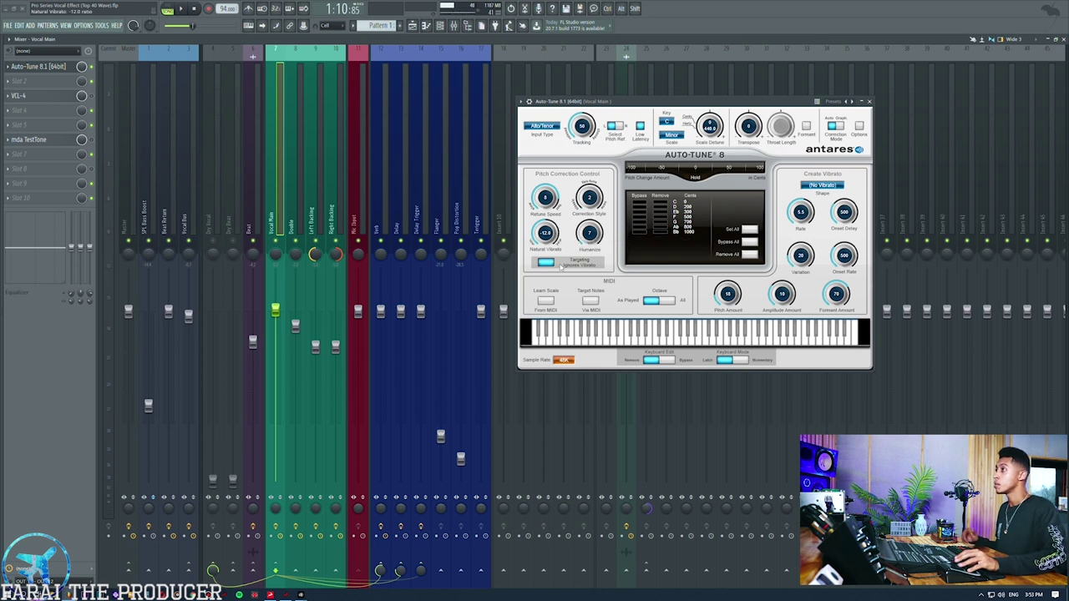
click(545, 263)
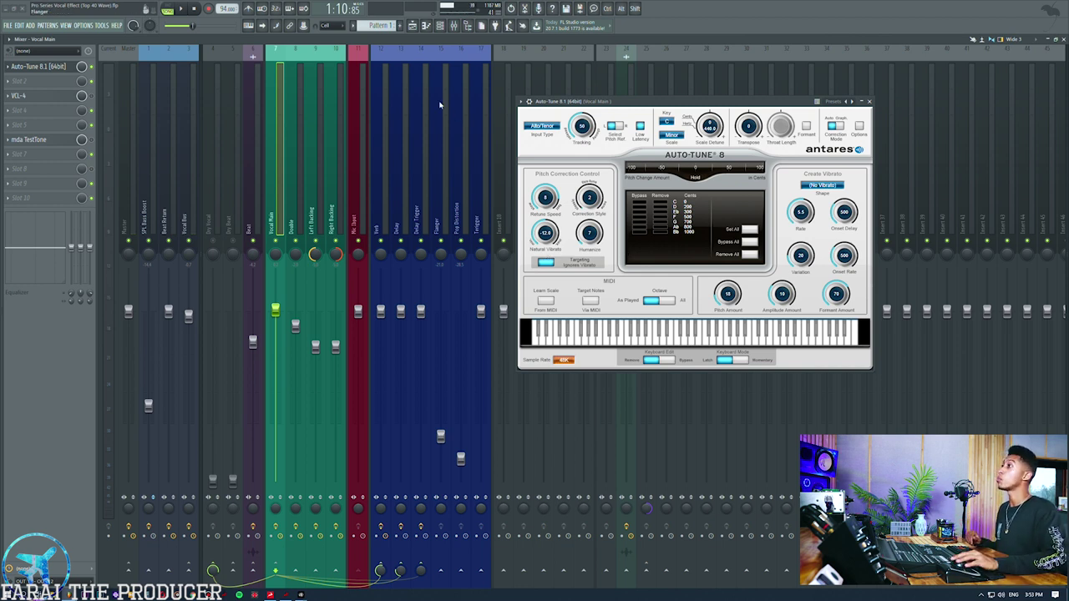
- Browse Mic Input's audio inputs and the Vocal Bus chain's bx_console, then reselect Vocal Main
click(360, 128)
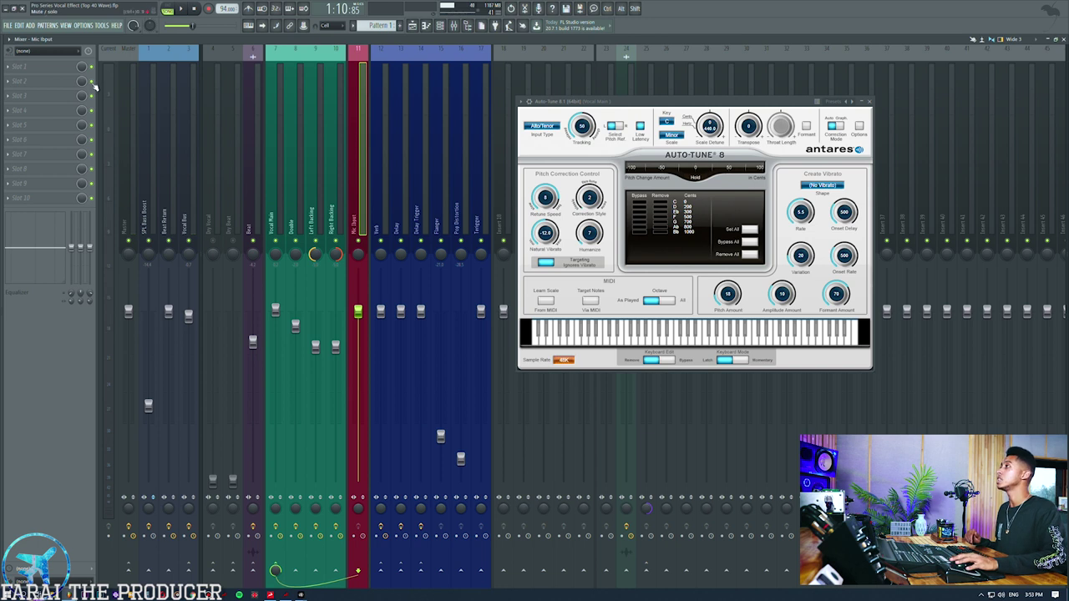
click(46, 51)
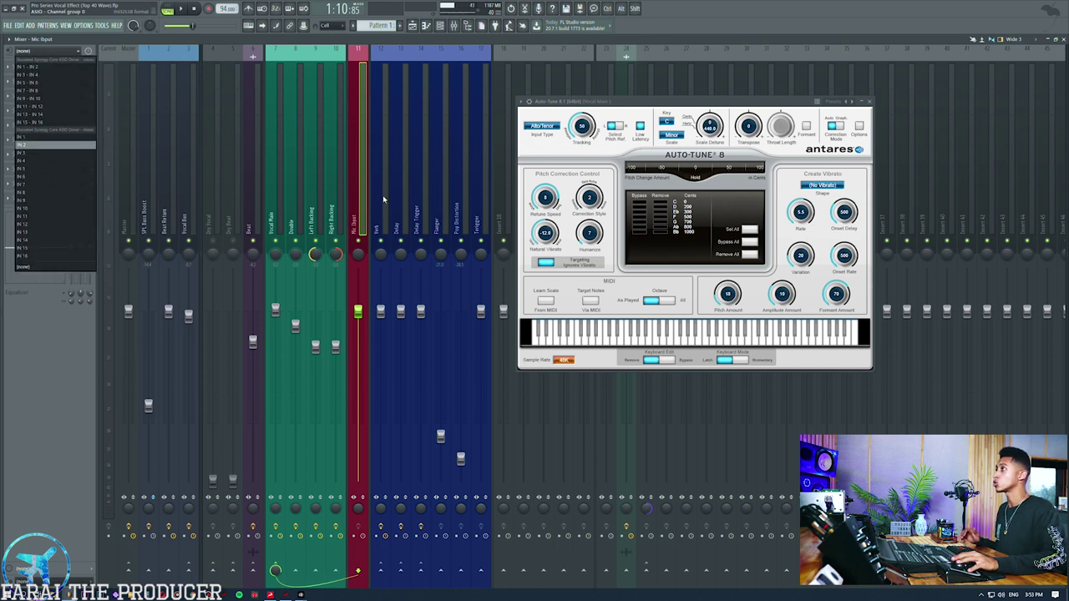
click(279, 196)
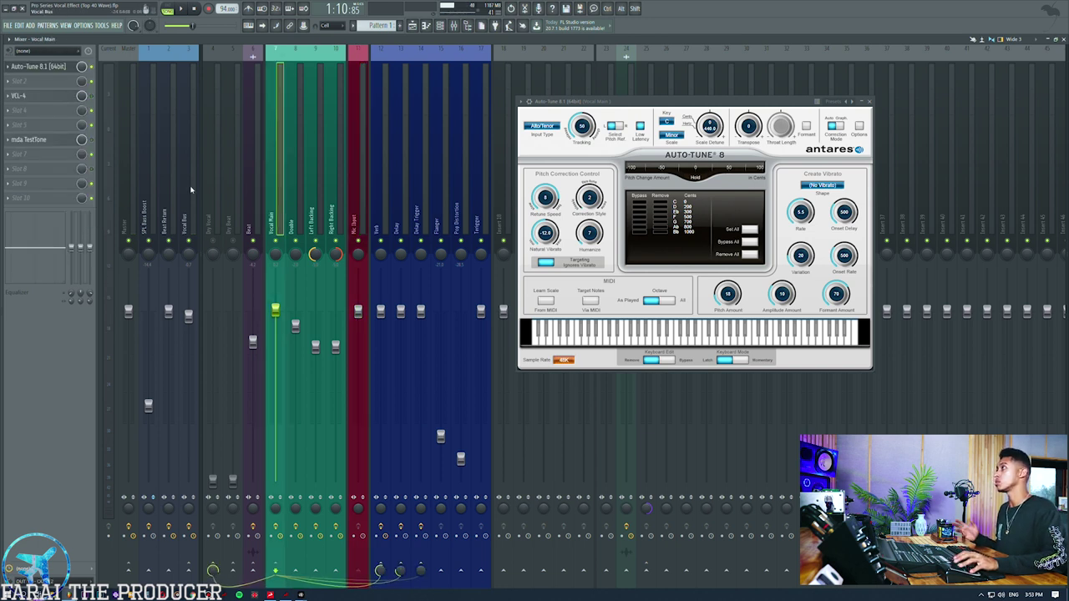
click(360, 185)
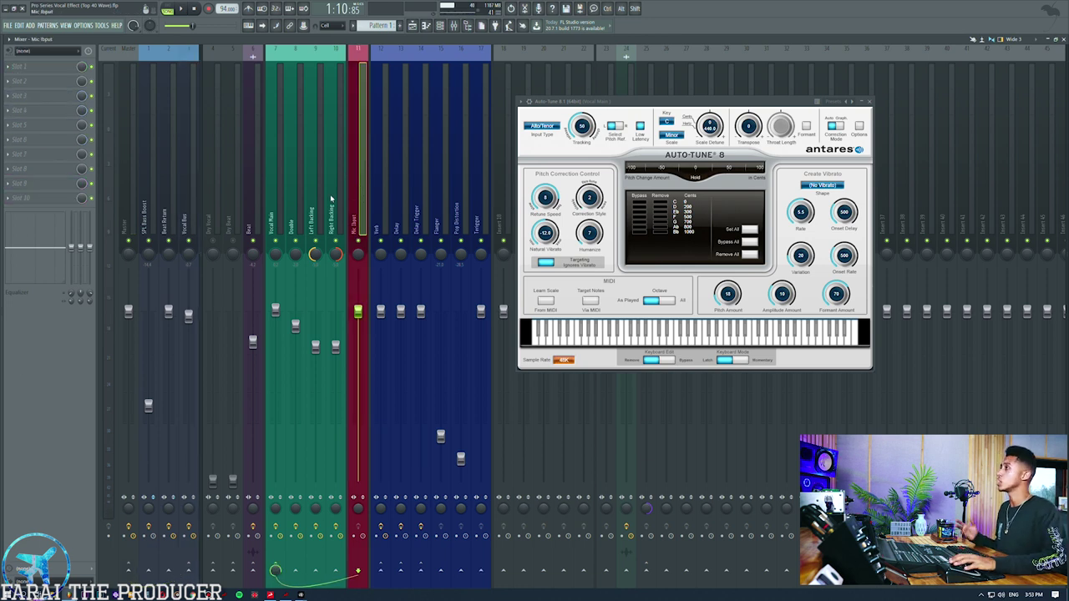
click(284, 194)
click(184, 180)
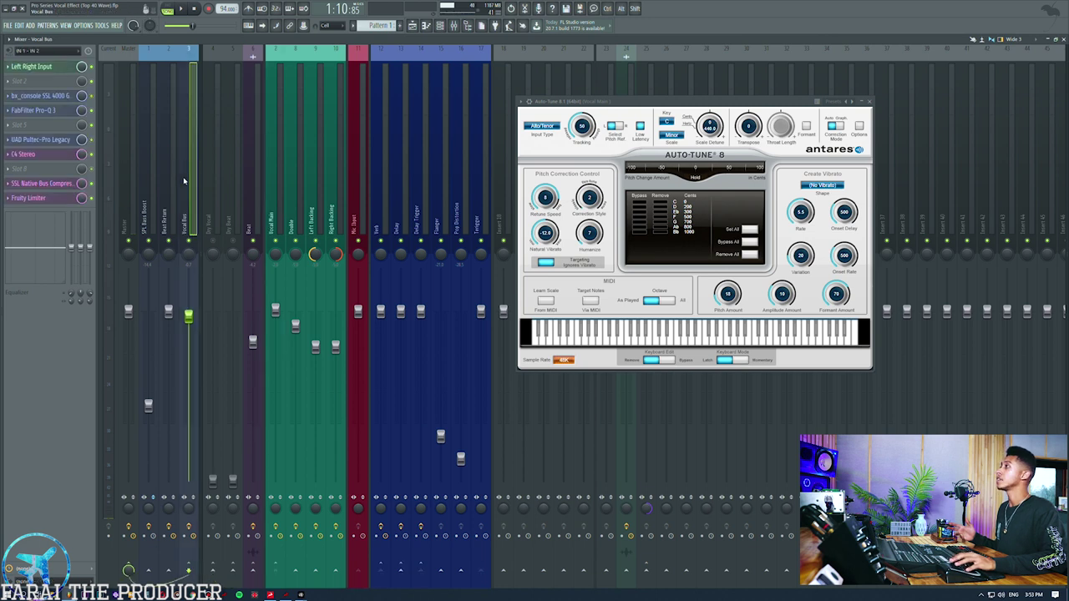
click(47, 96)
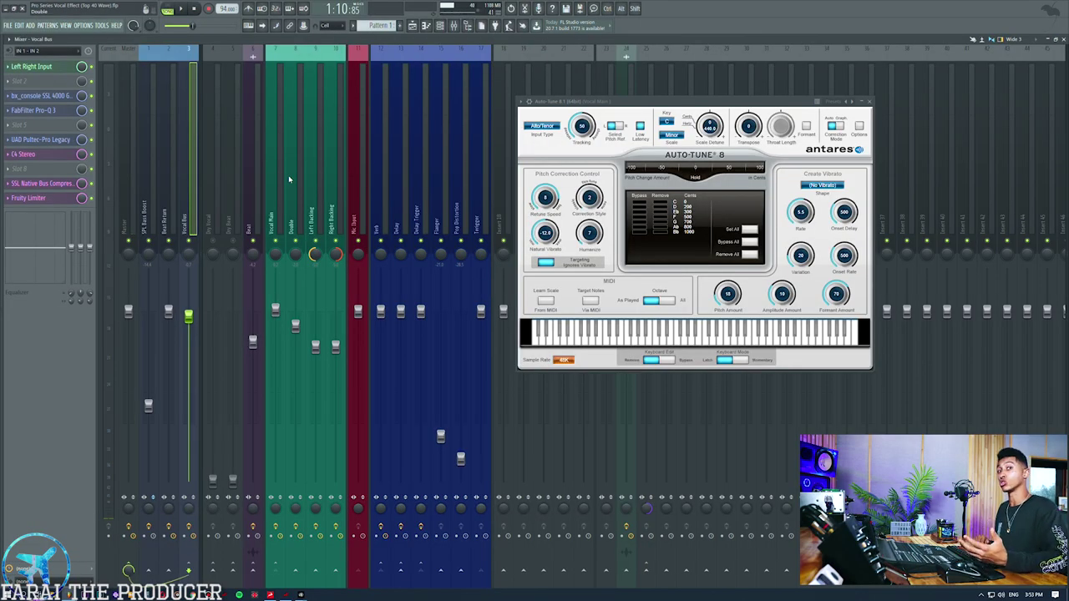
click(280, 179)
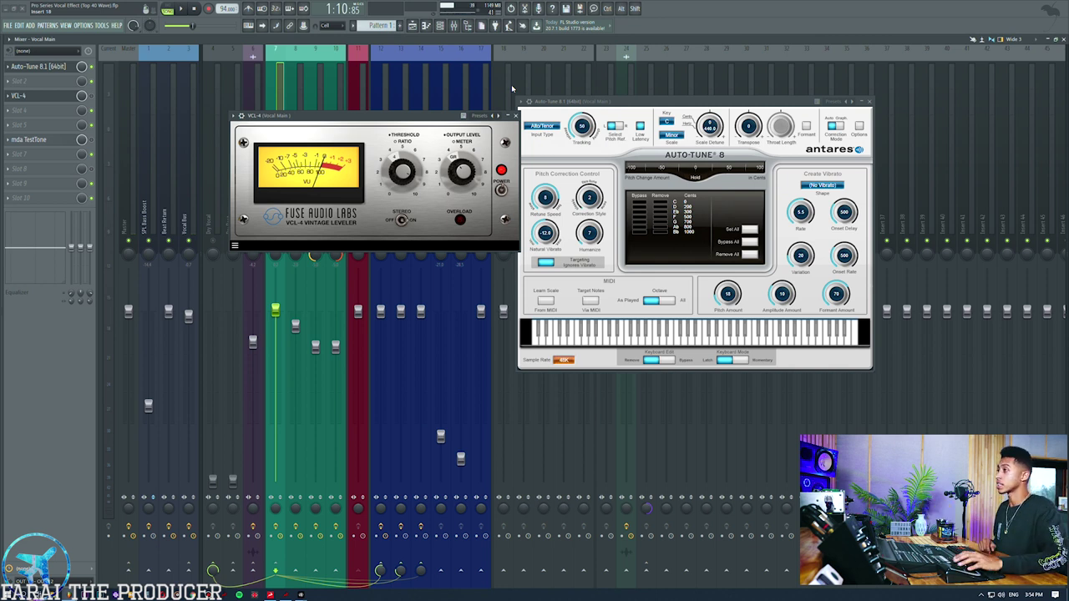
- Close the VCL-4 leveler window and return to the Playlist
click(515, 115)
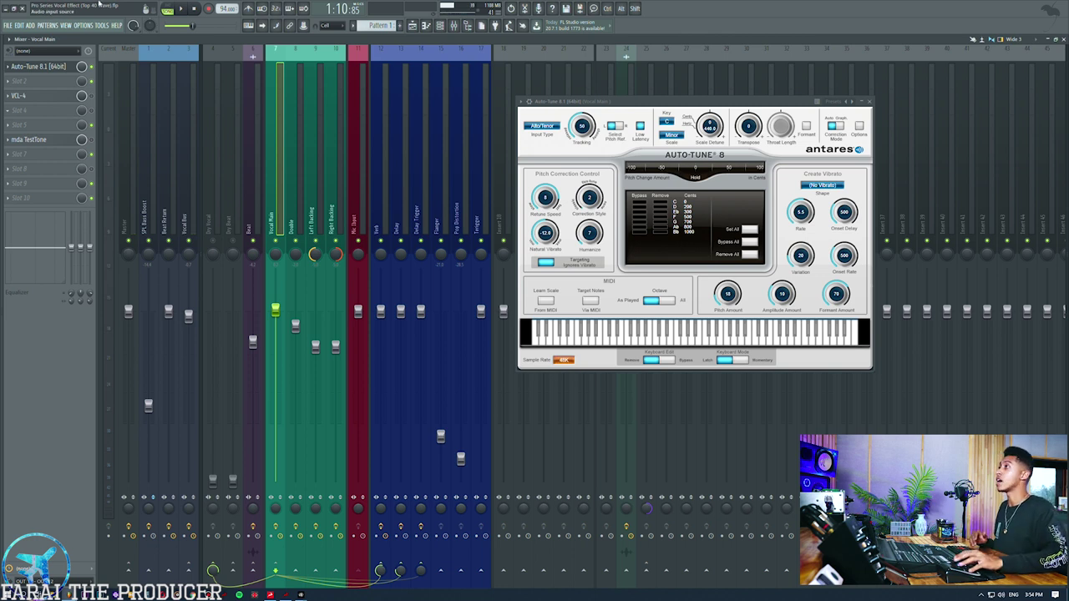
click(413, 26)
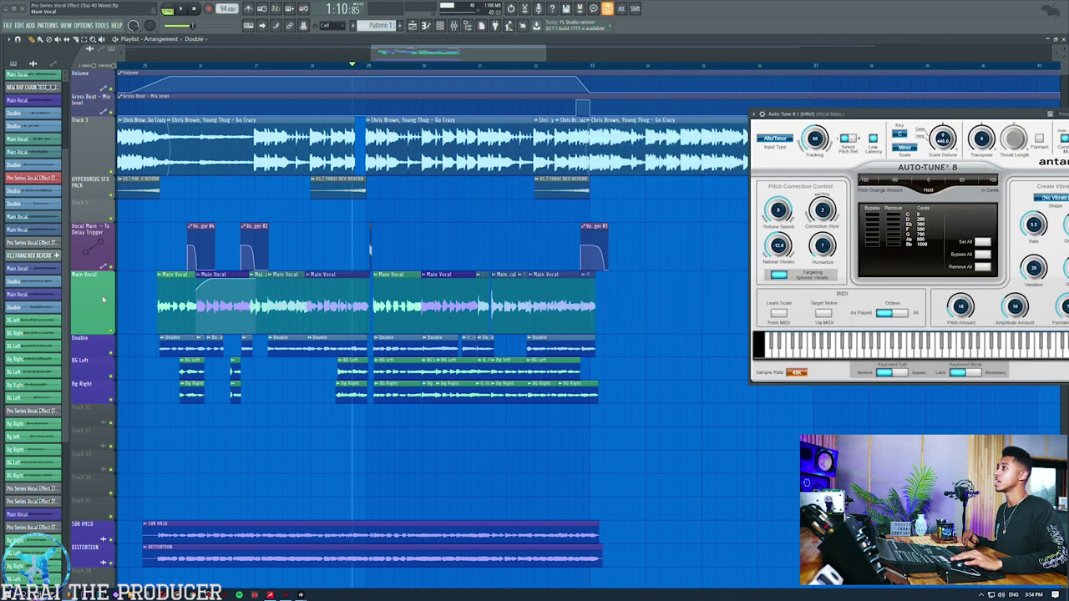
- Zoom in on the Main Vocal clips, play a short stretch, zoom out, and return to the Mixer
drag(104, 299, 654, 303)
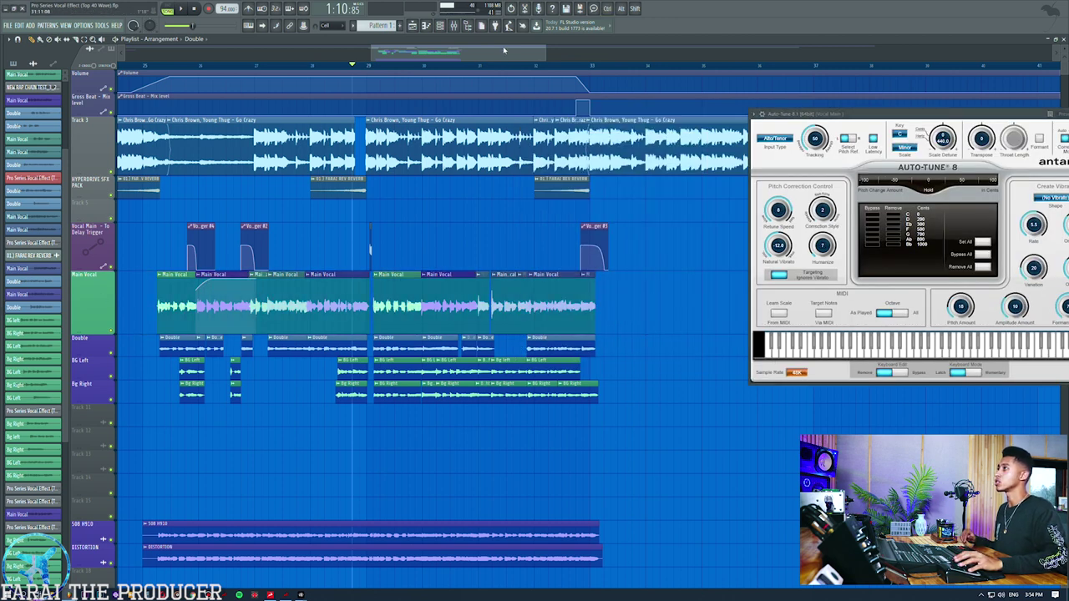
scroll(507, 67, up, 5)
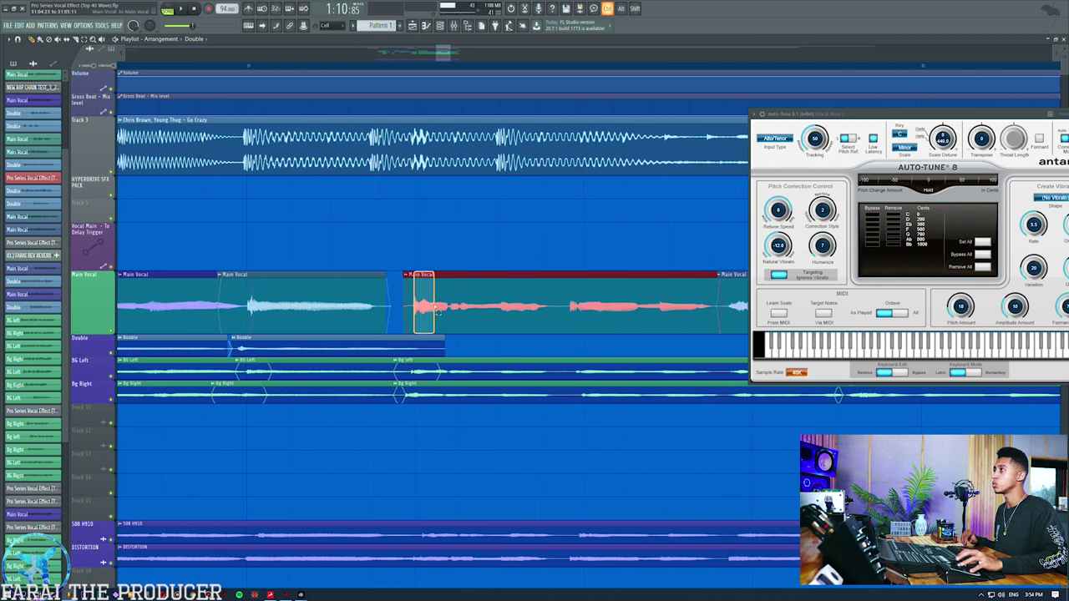
click(407, 70)
key(space)
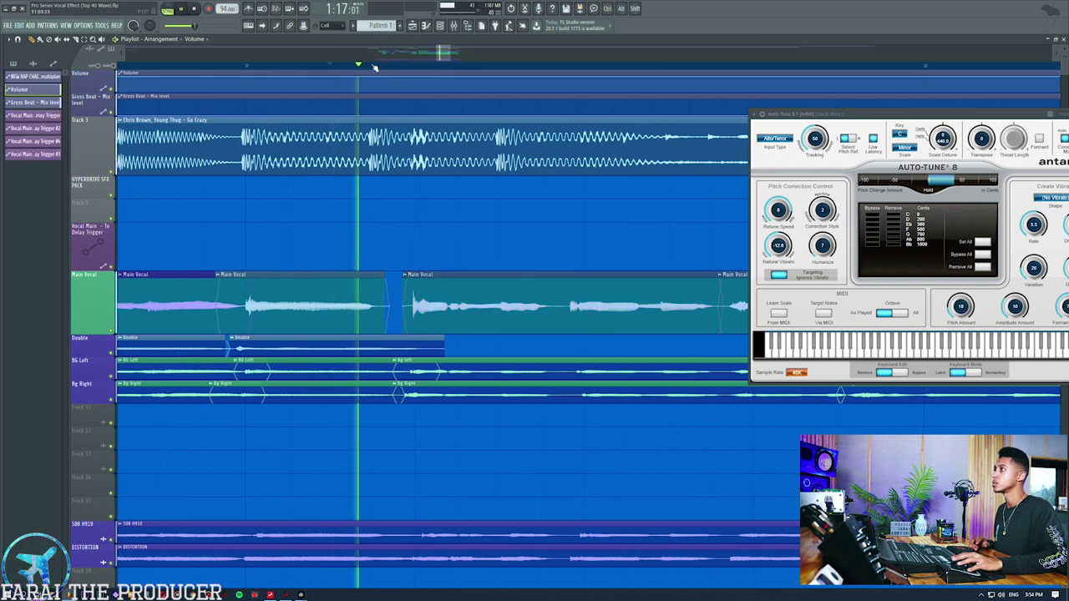
key(space)
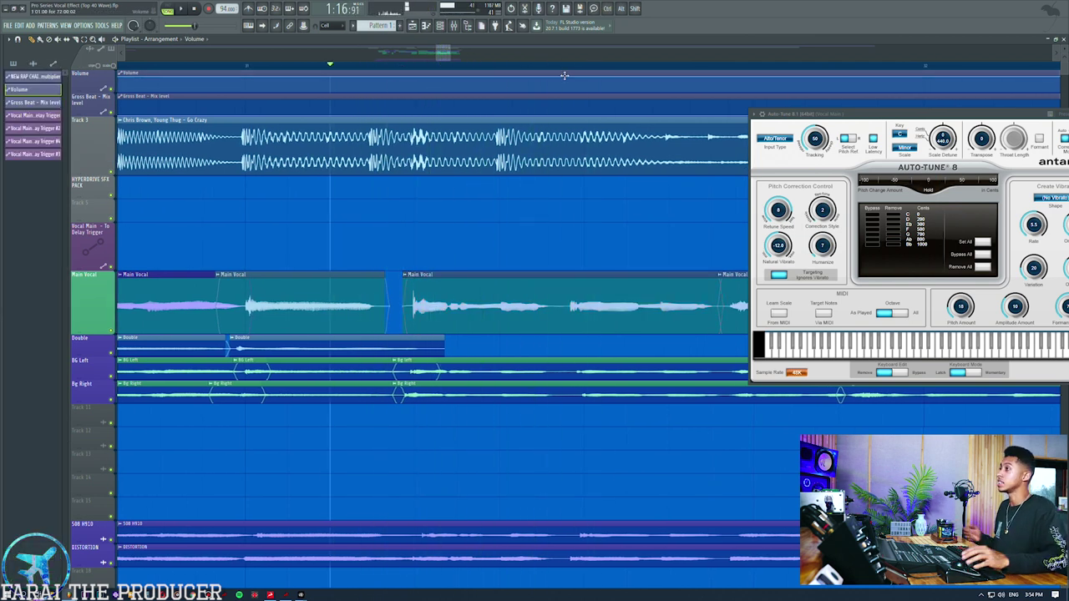
scroll(476, 70, down, 5)
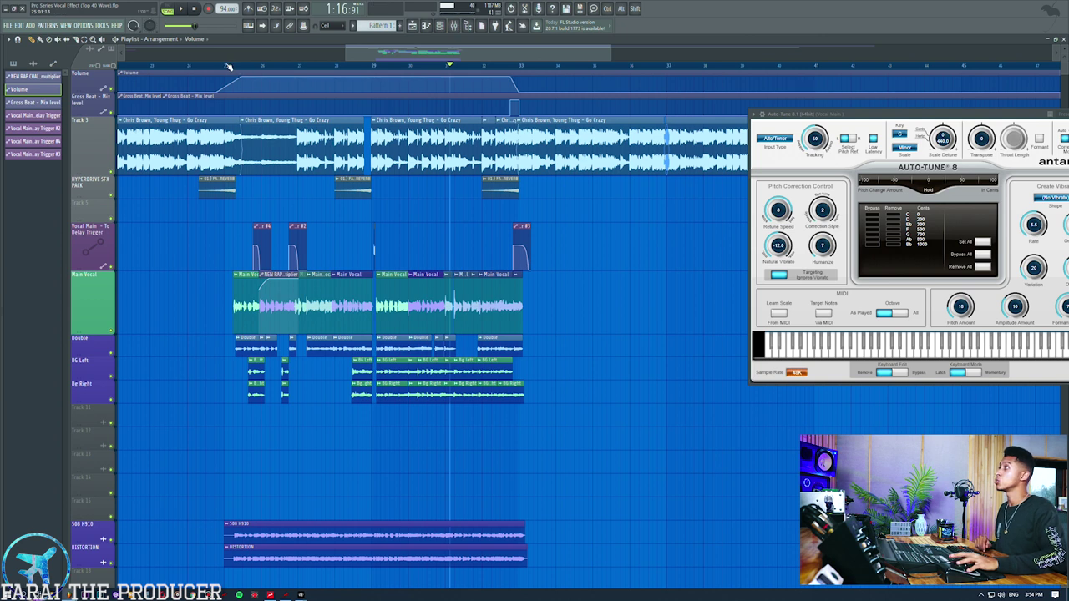
click(454, 26)
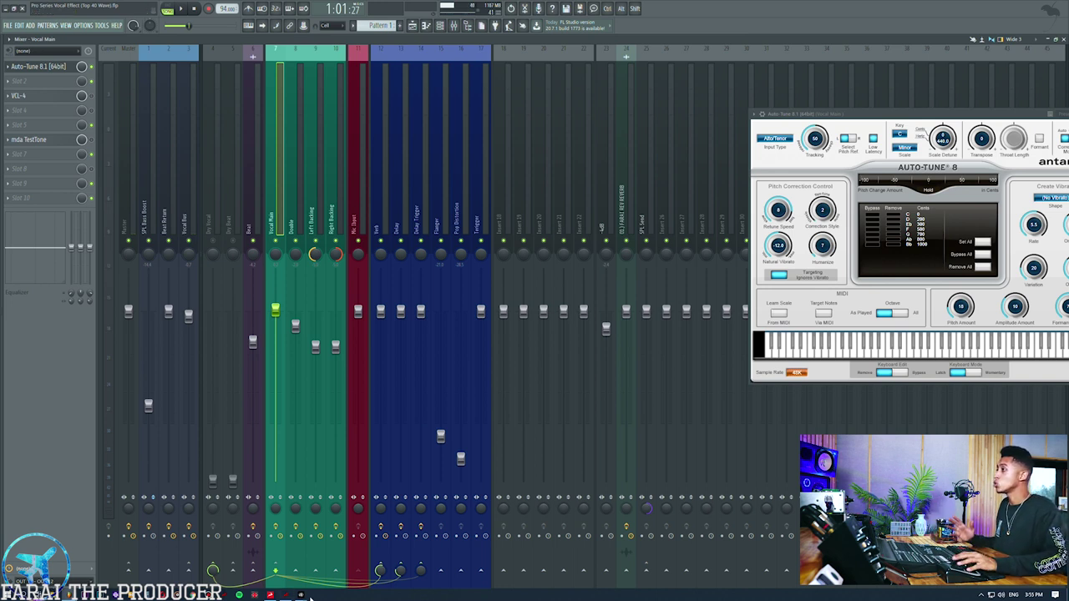
- Bring up the Discrete 4 preamp rack and show Analog Outs, Line Outs 1–4 at 20.0
mouse_move(301, 596)
click(347, 561)
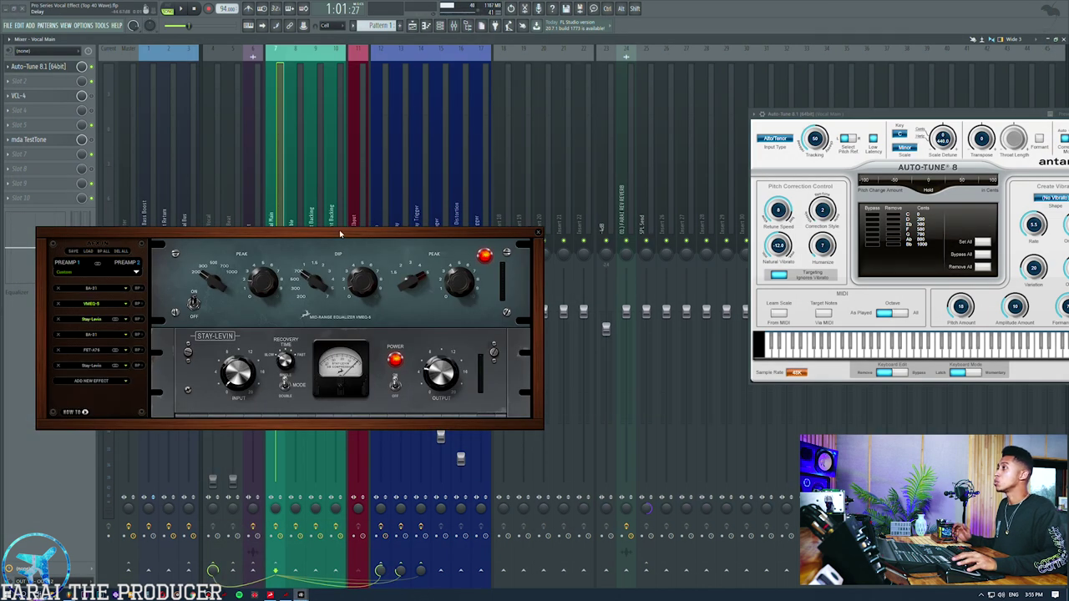
drag(339, 230, 513, 171)
key(alt+Tab)
key(alt+Tab)
key(alt+Tab)
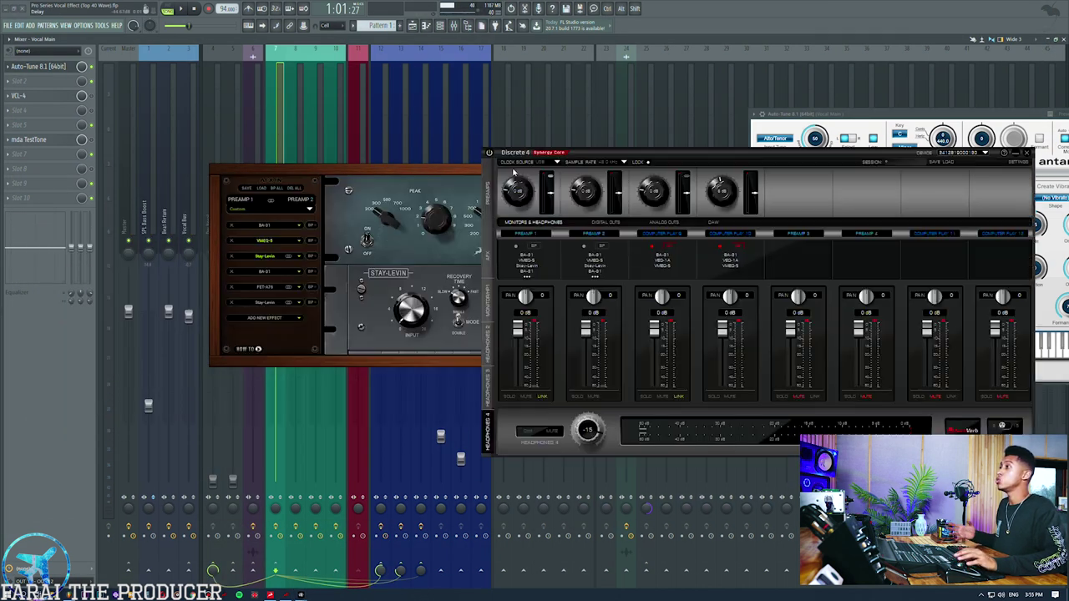
drag(610, 155, 593, 117)
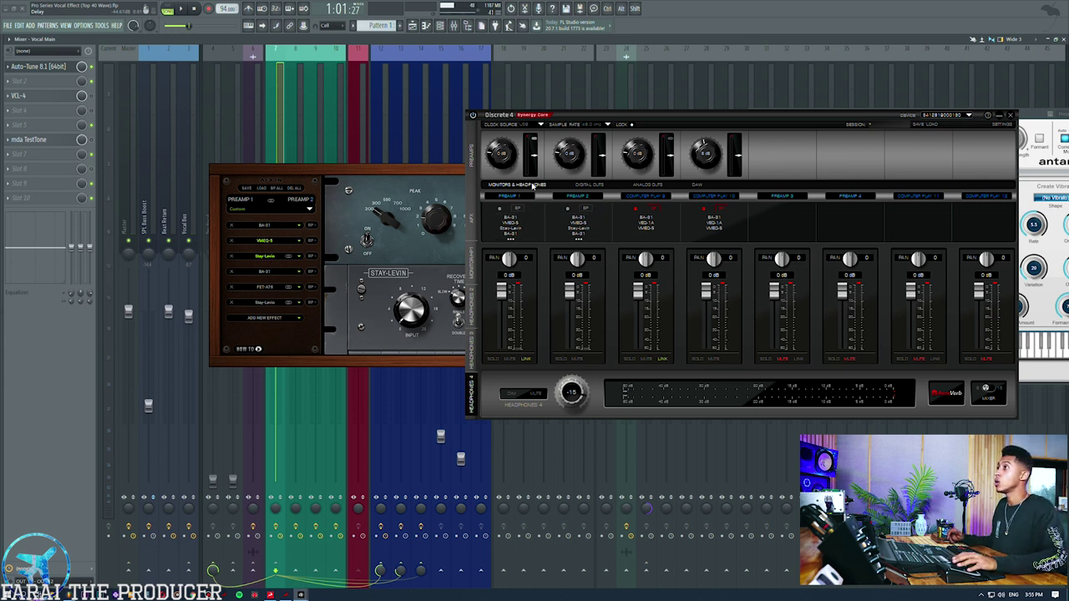
click(648, 187)
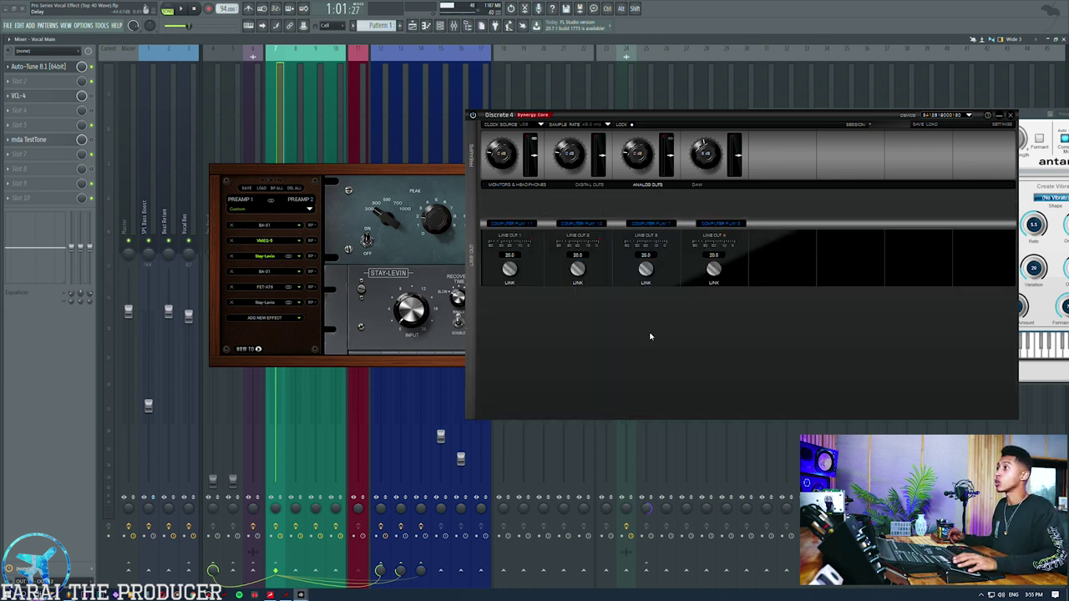
- Bring the effect rack forward and browse its BA-31, FET-A76 and Stay-Levin modules
click(444, 172)
click(260, 226)
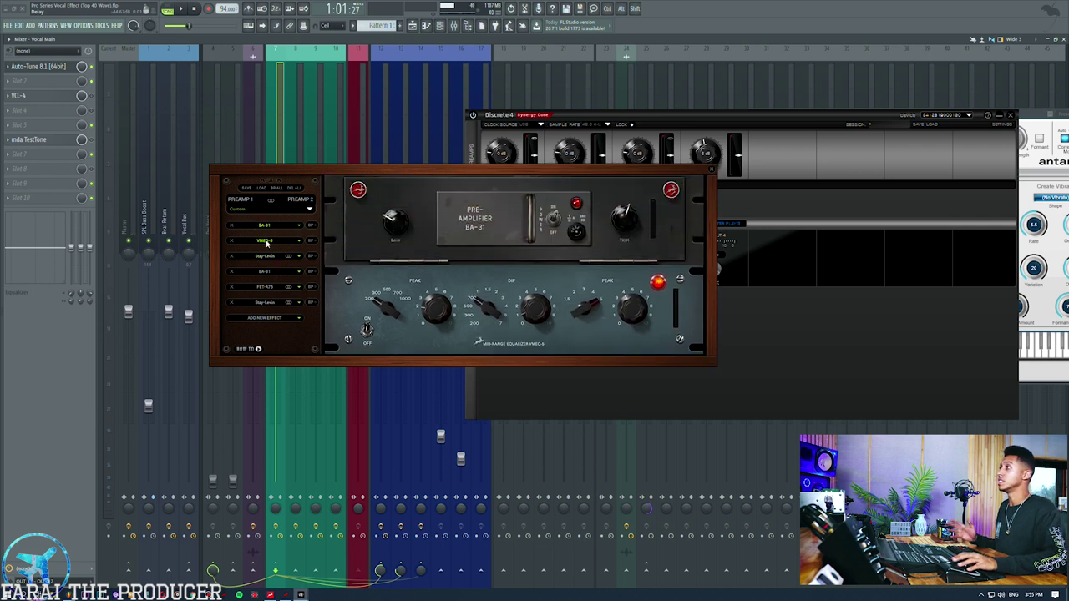
click(264, 287)
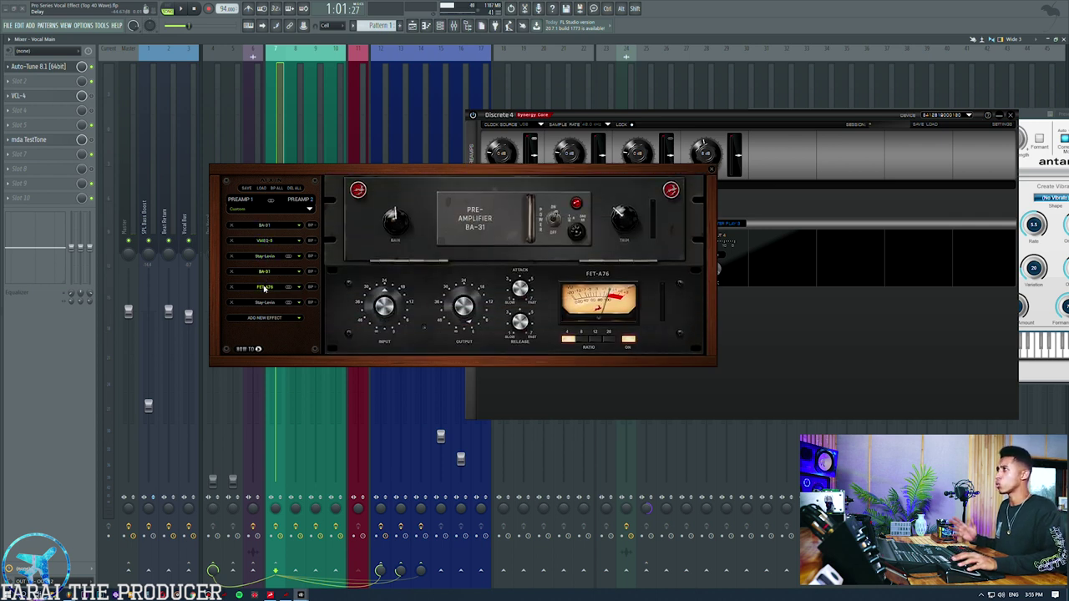
click(264, 303)
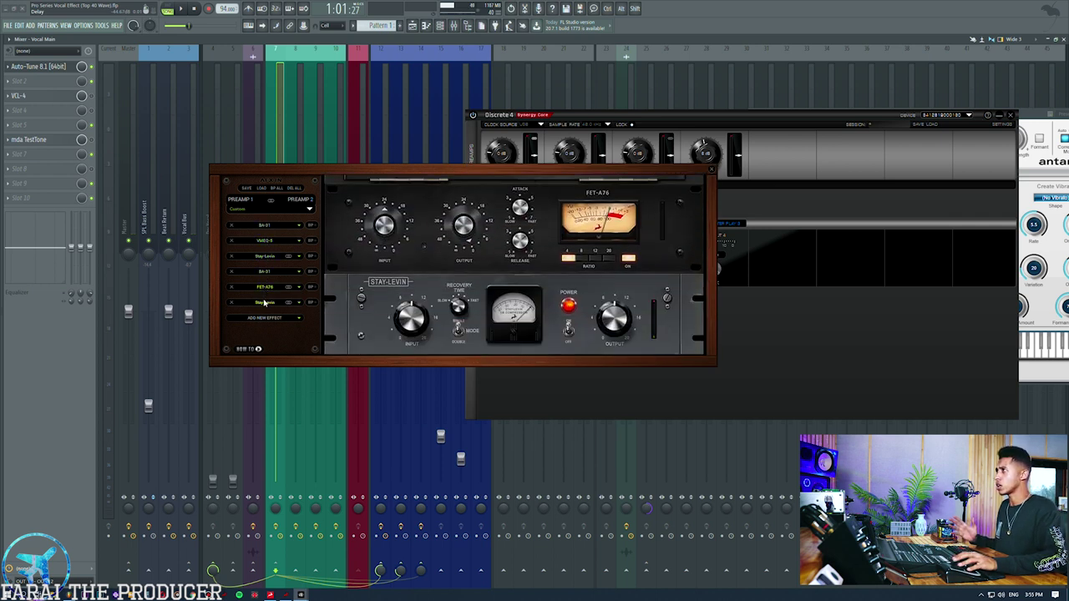
click(272, 225)
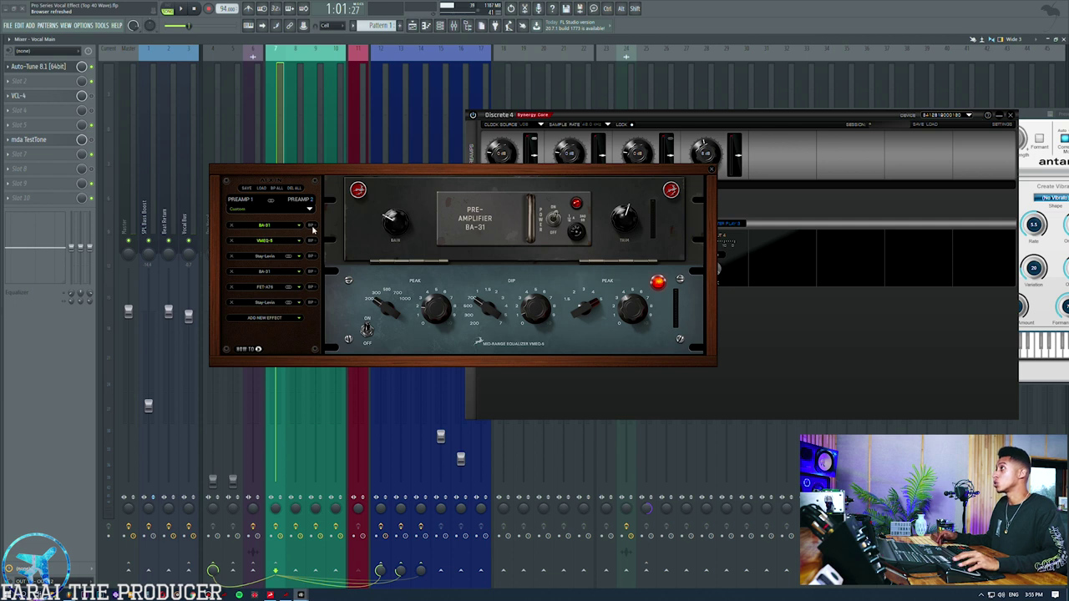
click(276, 256)
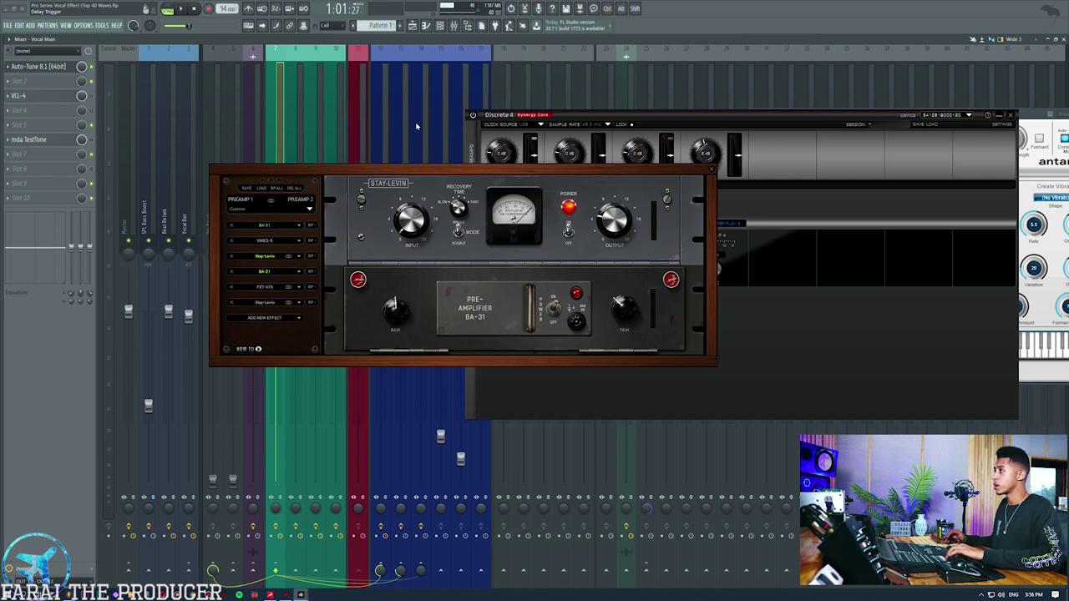
- Play the song, bypass and re-enable the Stay-Levin stage, then bring the mixer forward
key(space)
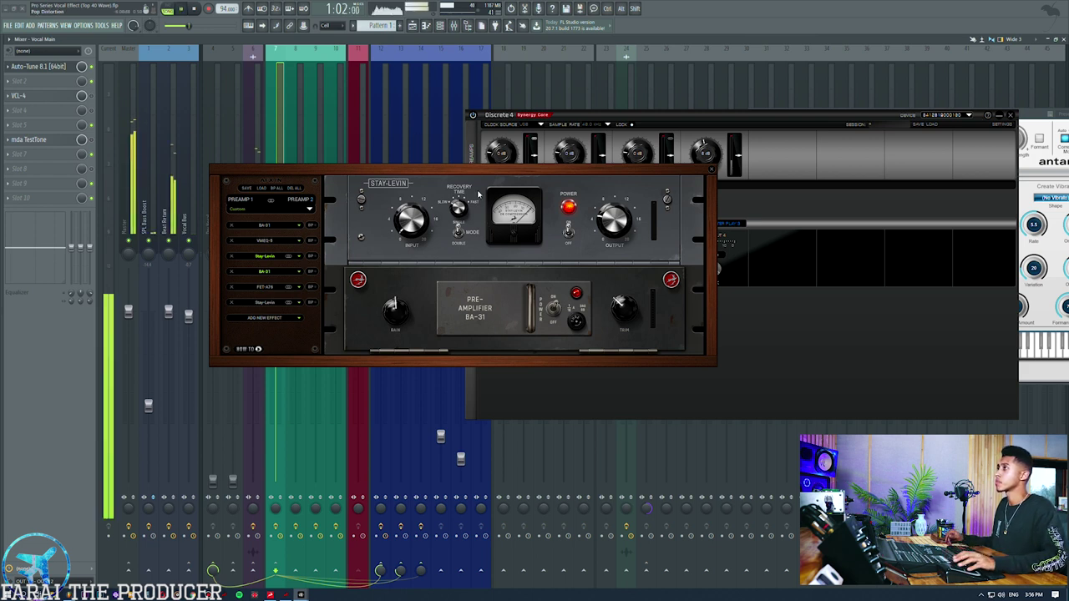
scroll(273, 228, up, 2)
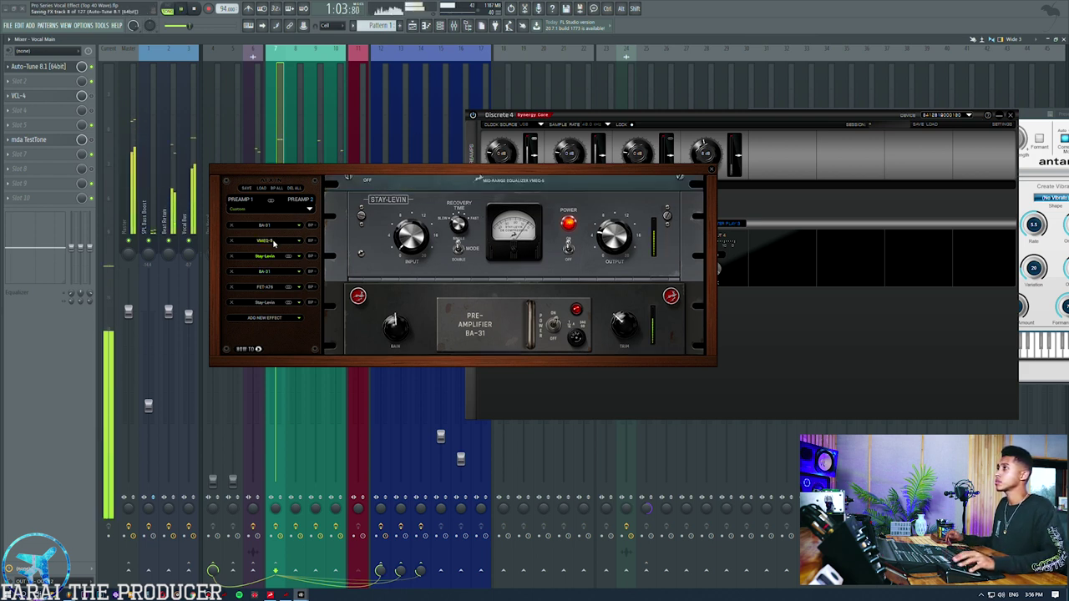
click(313, 257)
click(313, 257)
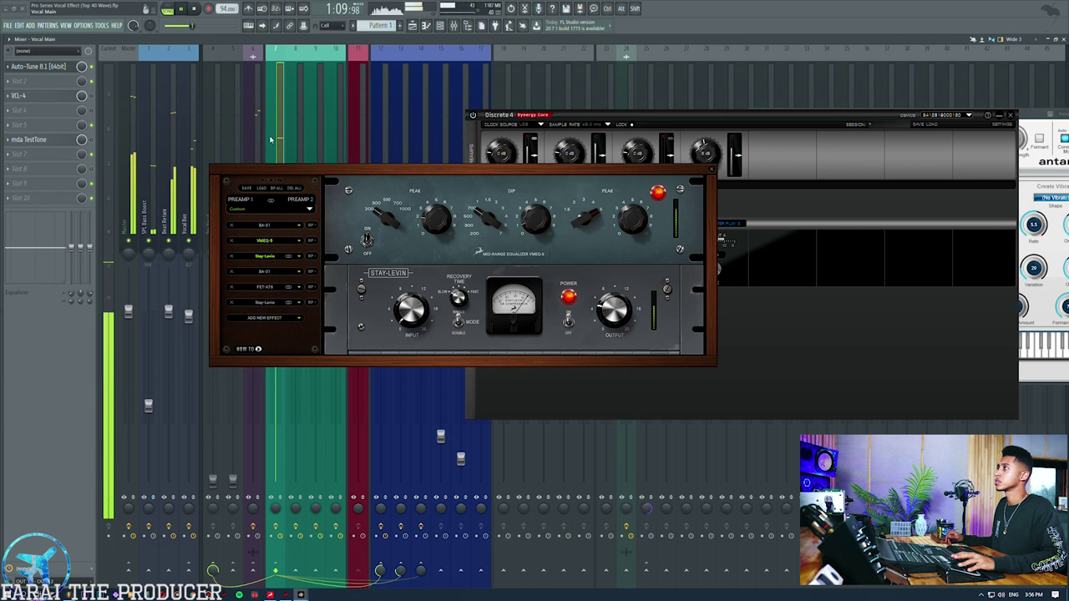
click(365, 476)
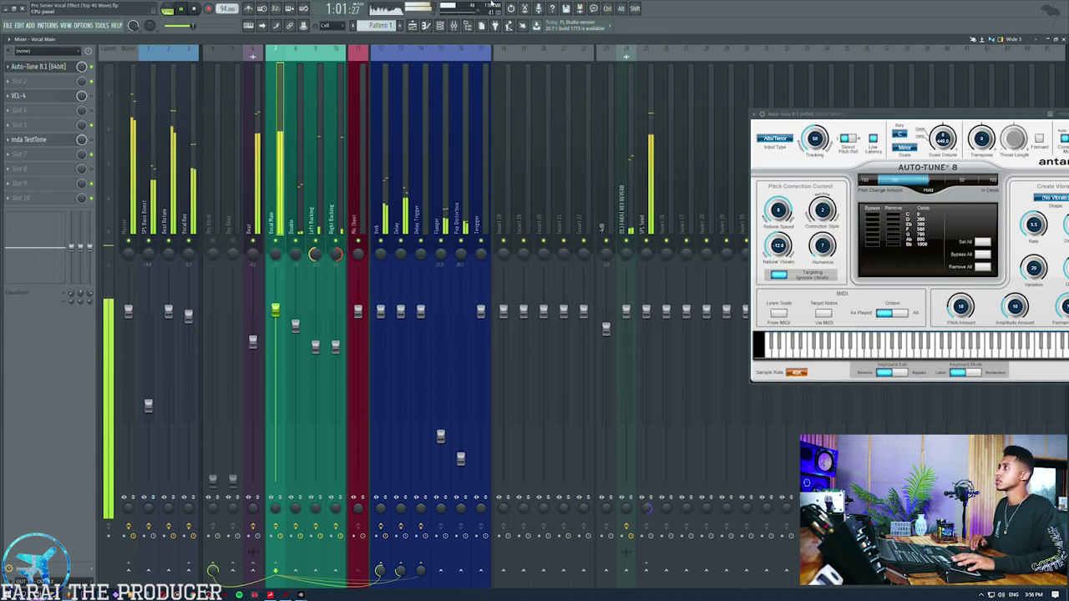
mouse_move(299, 595)
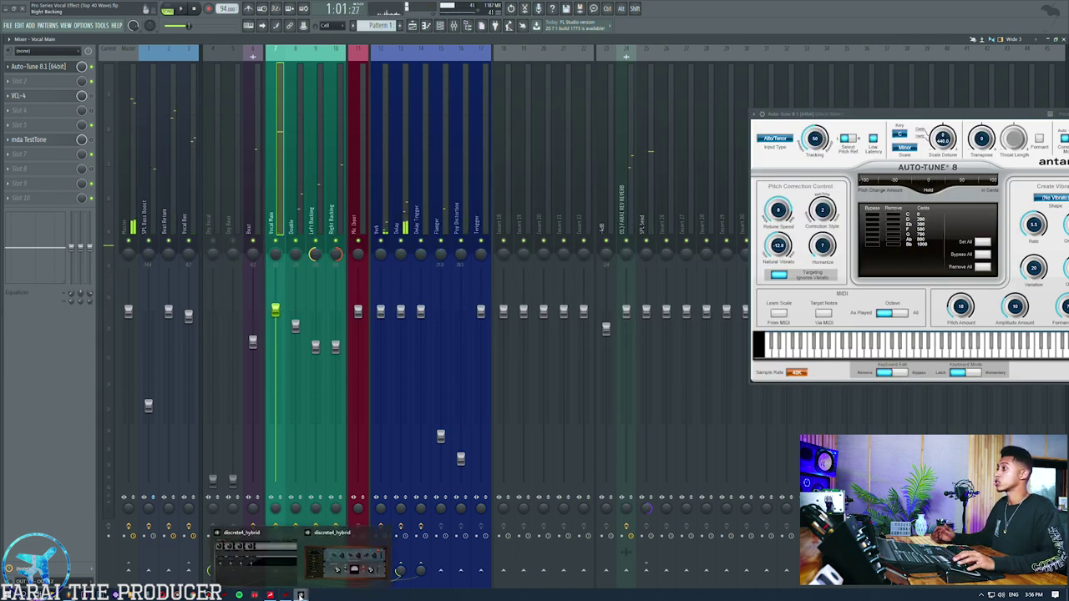
click(347, 555)
click(271, 286)
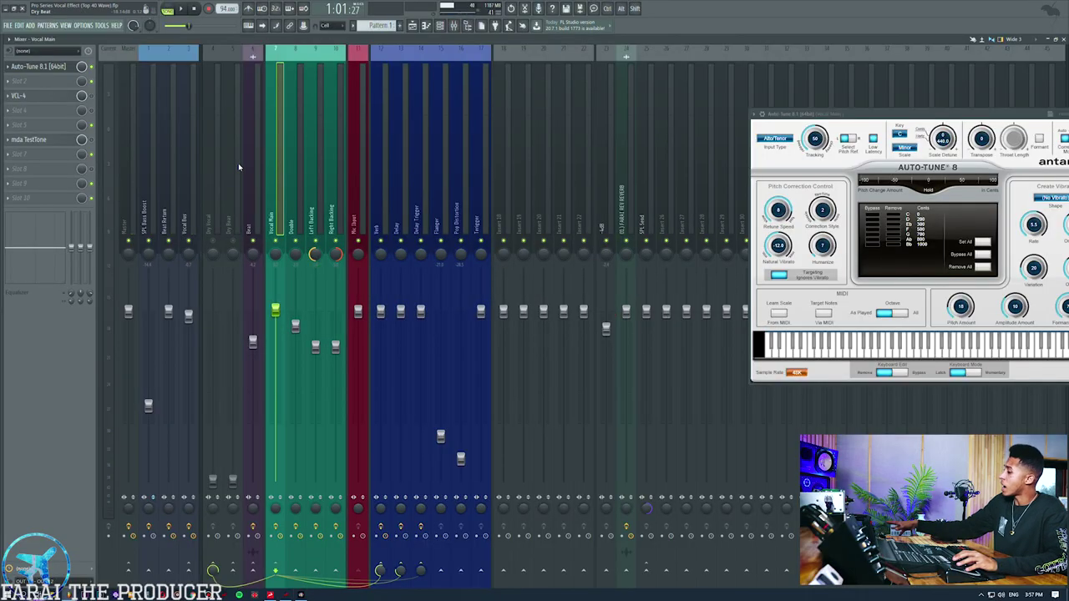
click(192, 142)
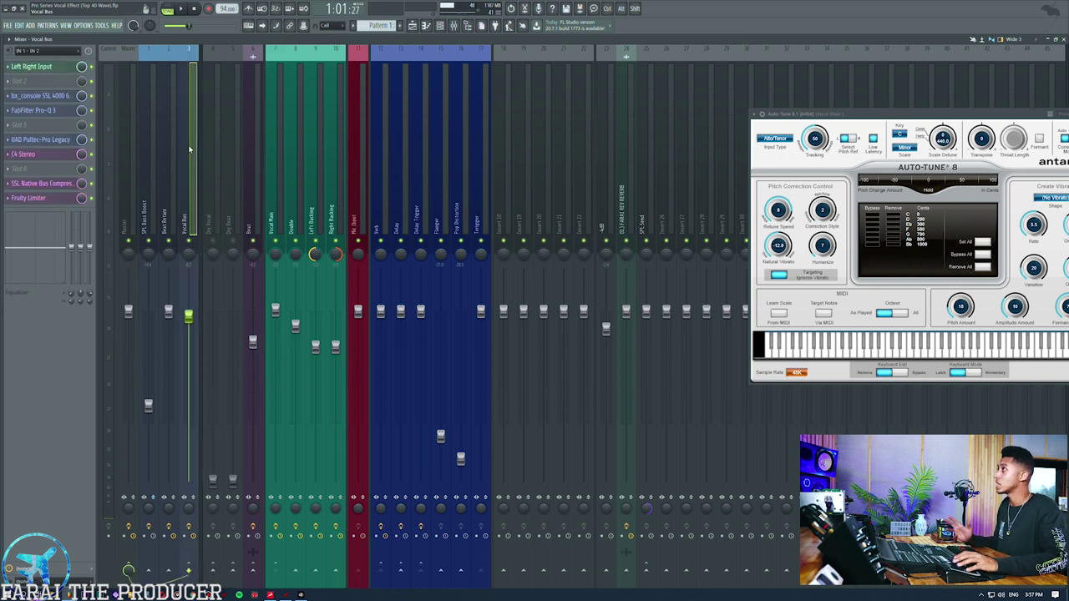
click(50, 51)
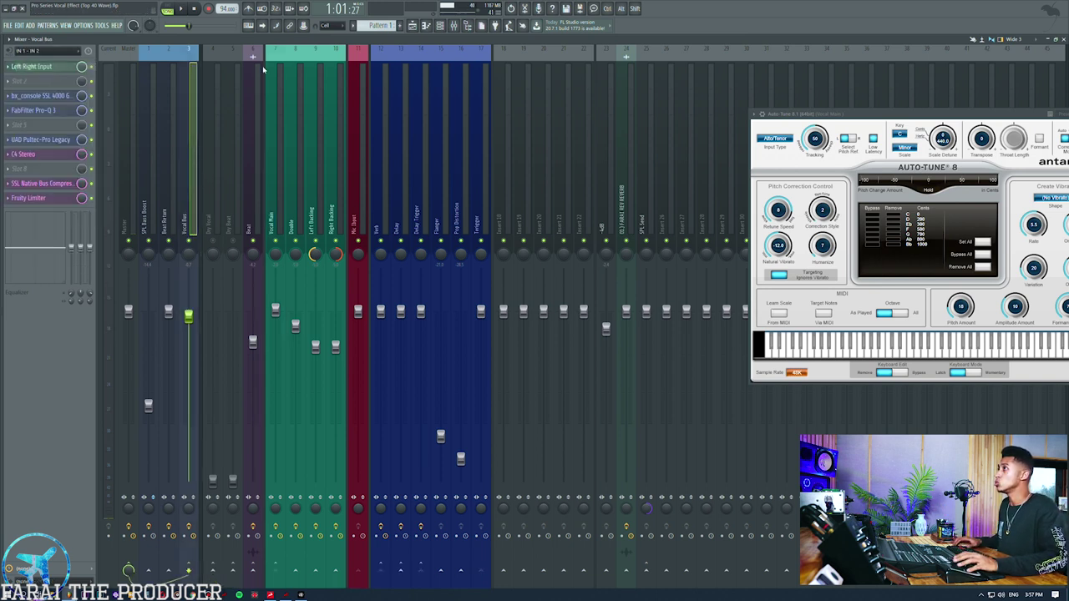
key(alt+Tab)
click(517, 184)
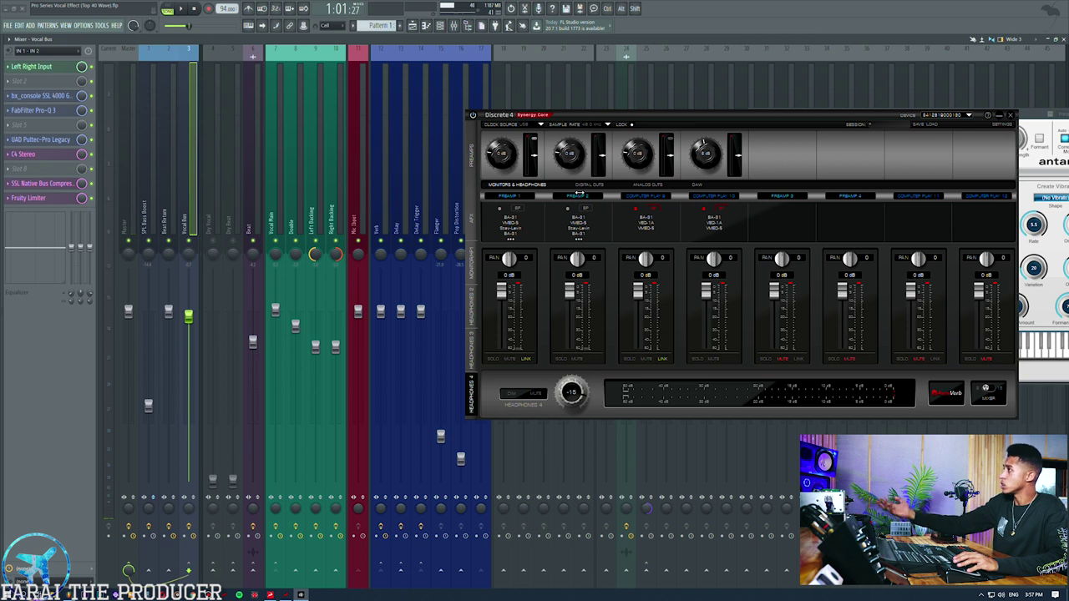
click(190, 124)
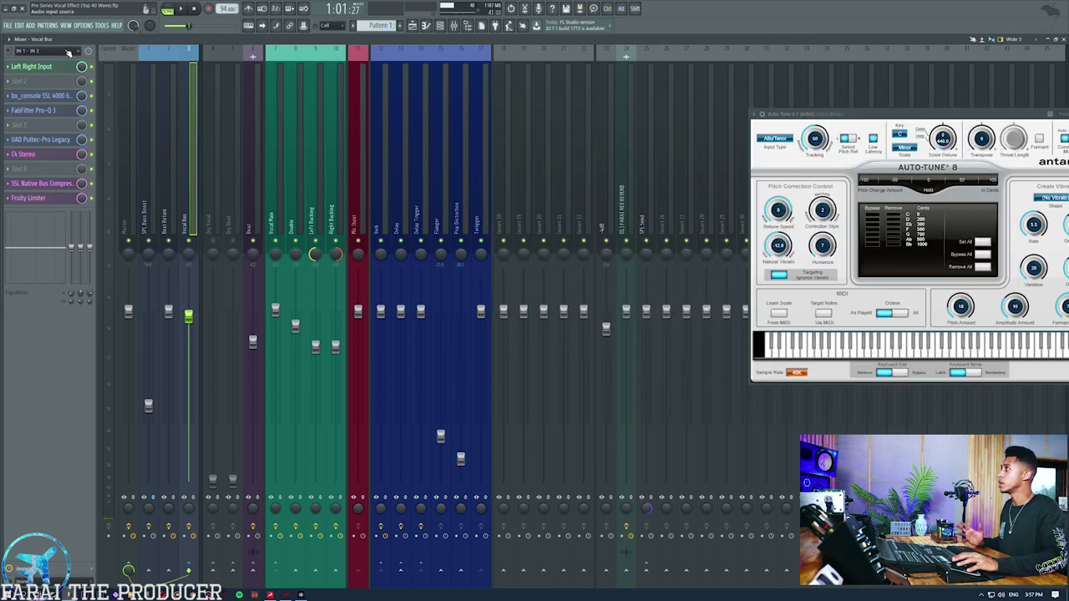
click(33, 67)
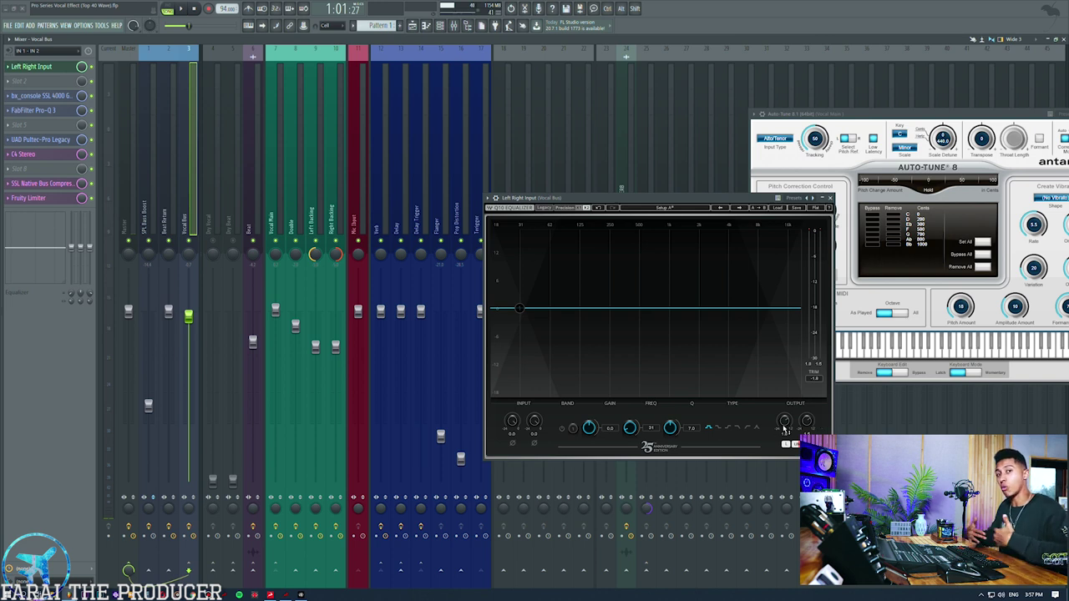
drag(687, 199, 551, 173)
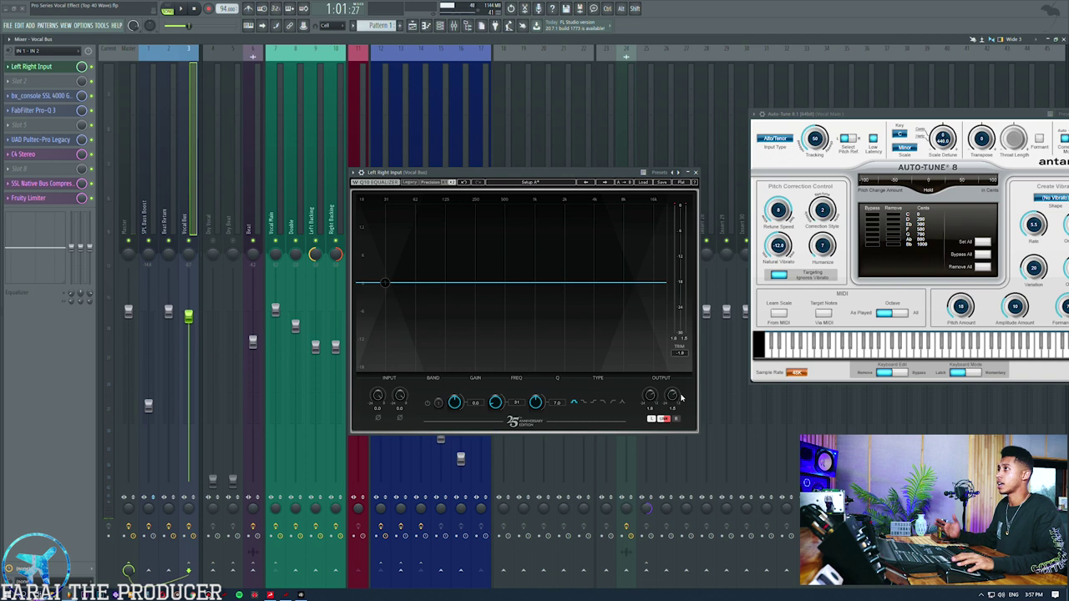
click(696, 172)
click(276, 133)
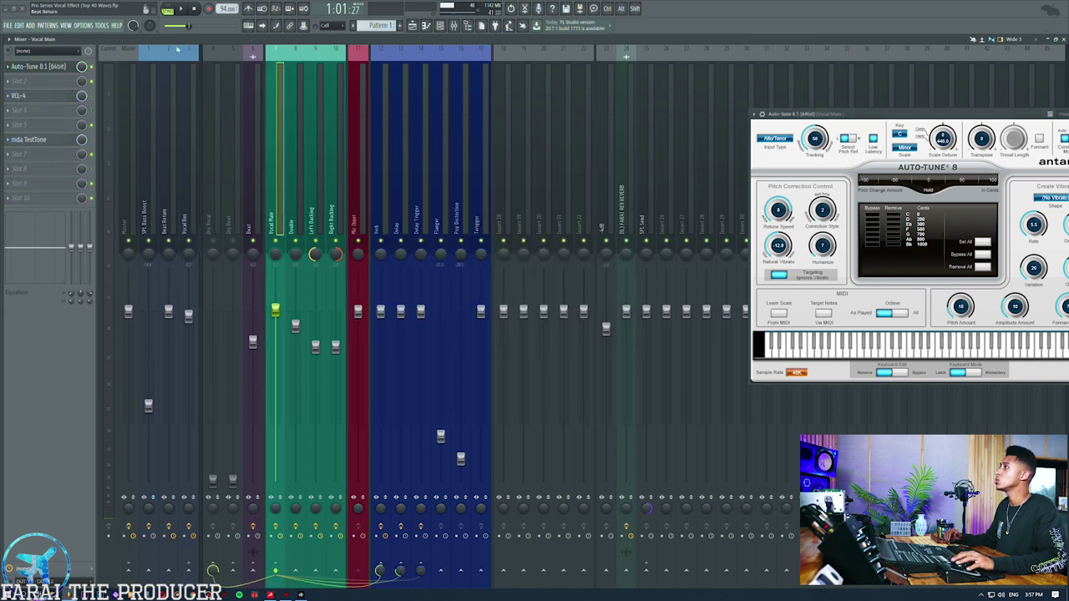
- Open bx_console SSL 4000 G on the Vocal Bus, centre it, and close Auto-Tune
click(187, 150)
click(42, 95)
drag(735, 143, 426, 124)
drag(804, 117, 725, 115)
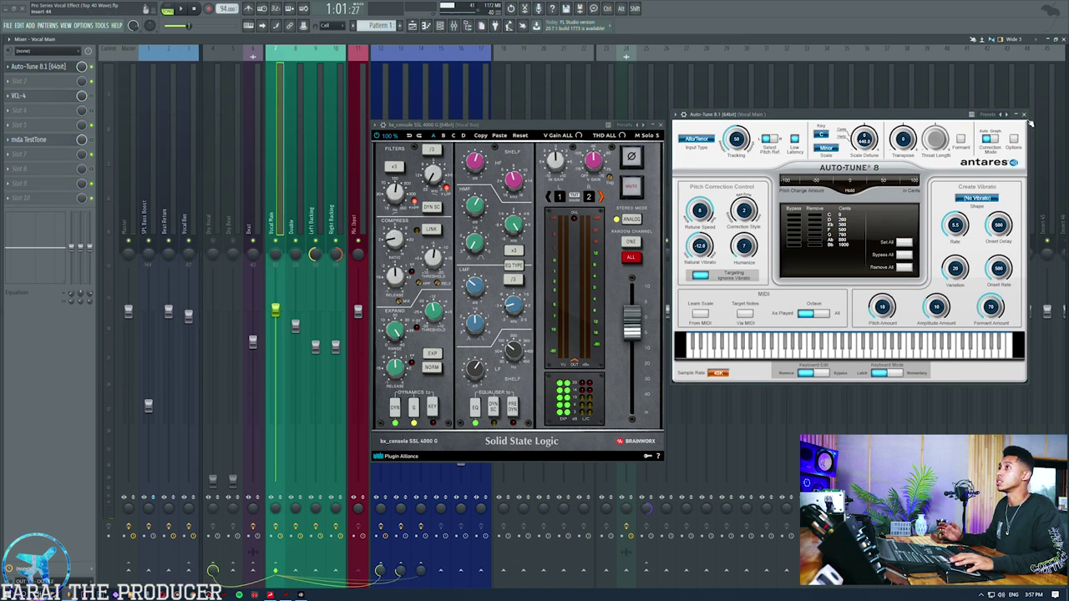
click(1024, 115)
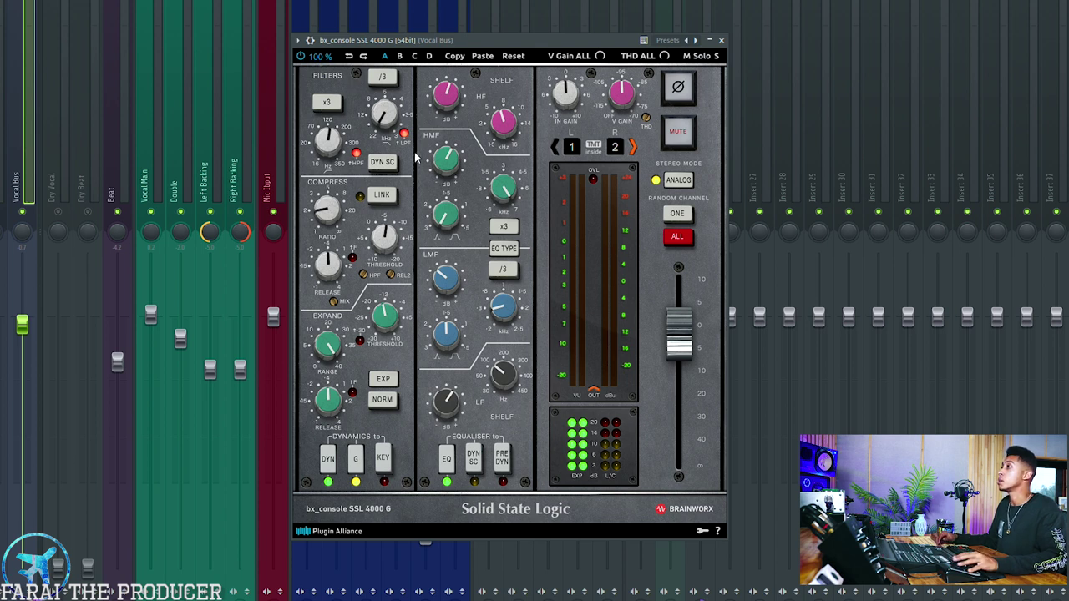
- Play the vocal bus, reposition the SSL window, and toggle its dynamics section
mouse_move(335, 145)
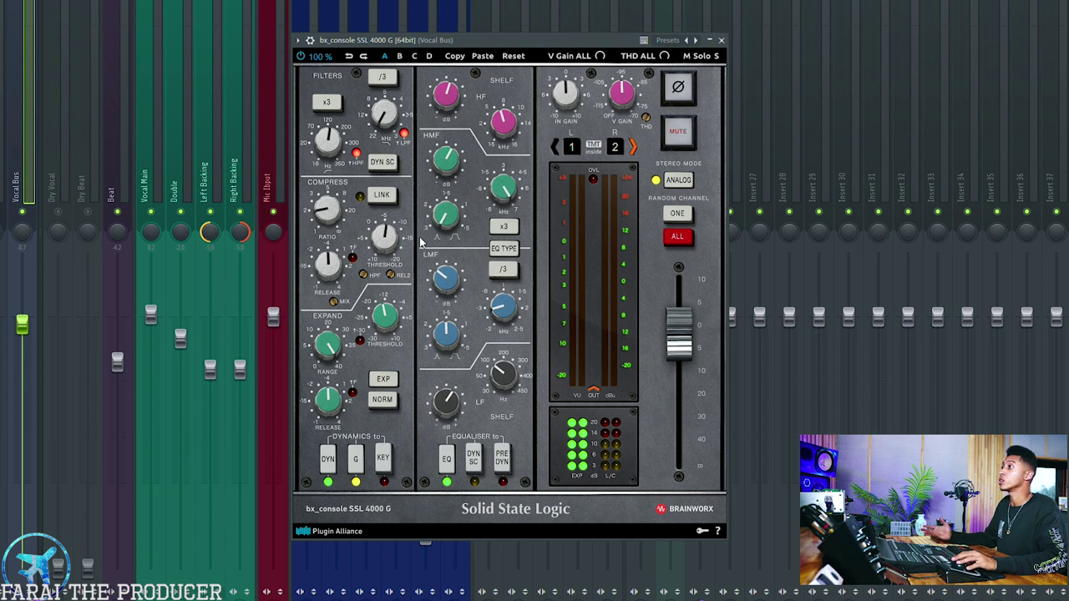
mouse_move(329, 213)
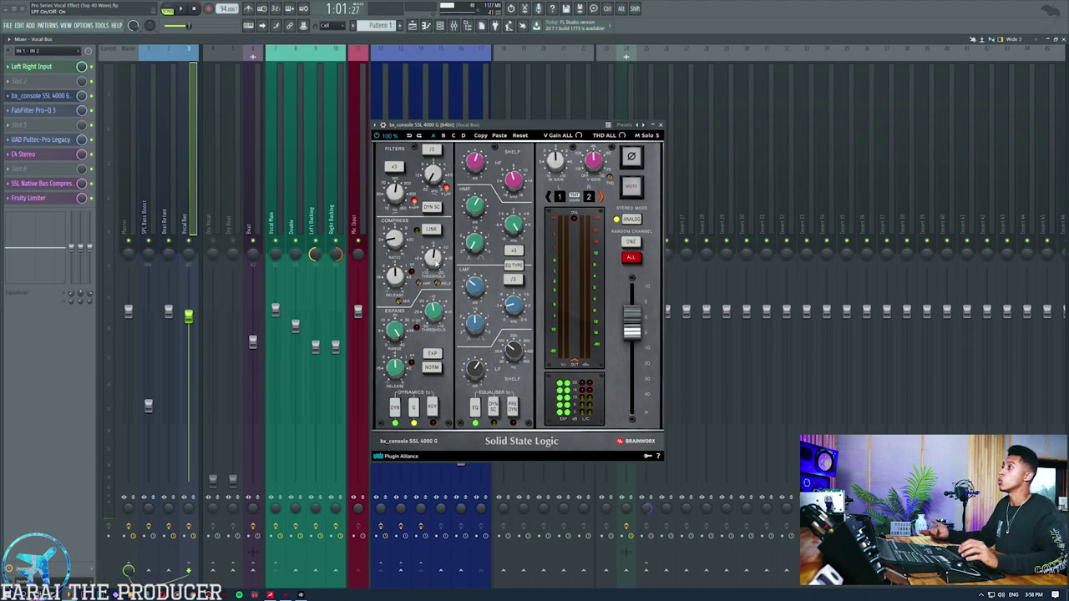
drag(446, 130, 572, 123)
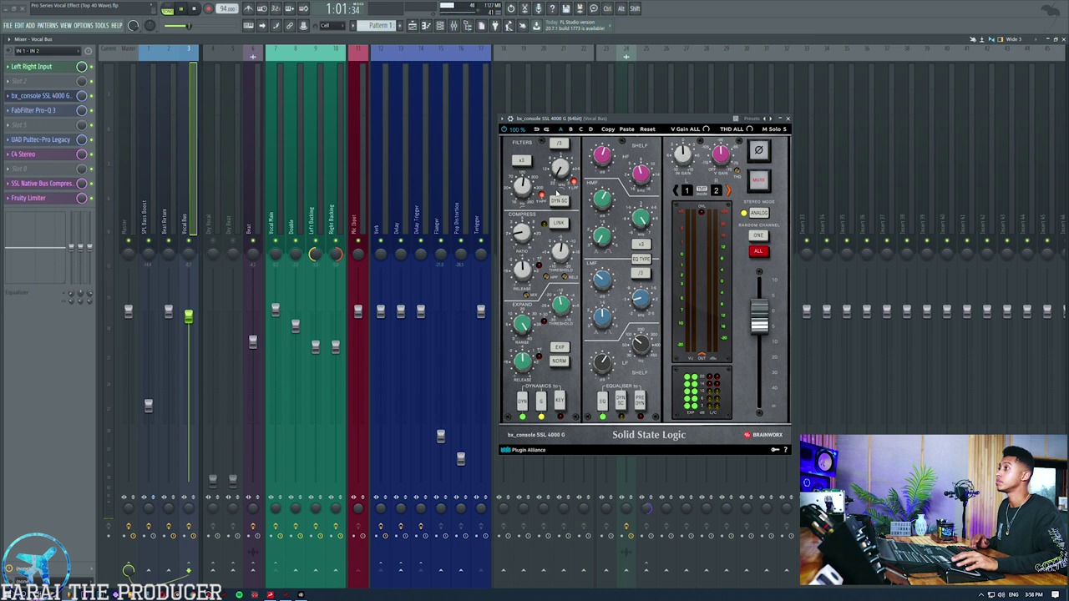
key(space)
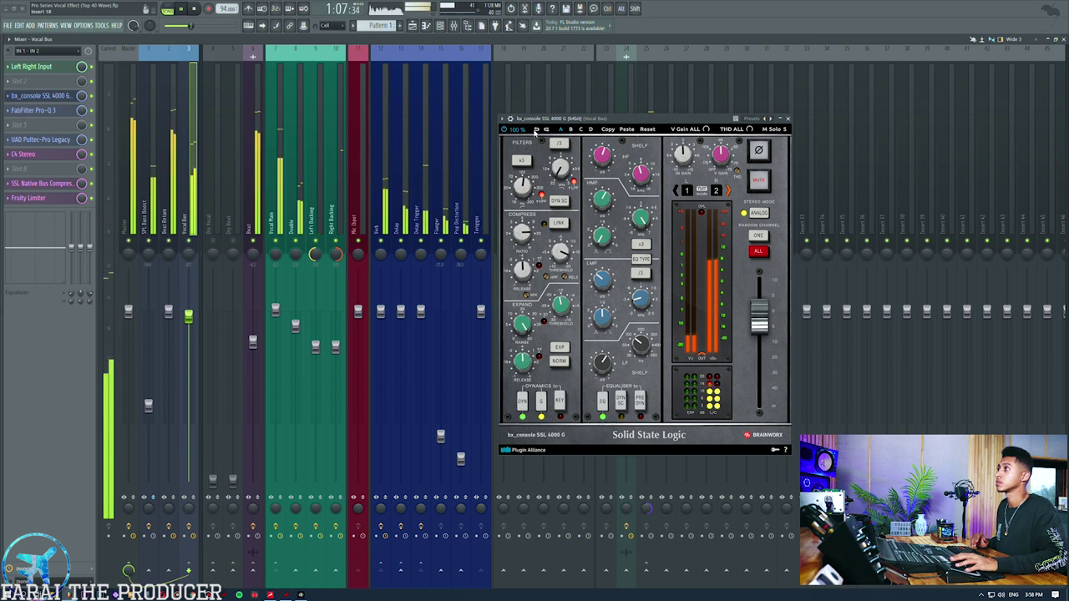
drag(541, 129, 538, 122)
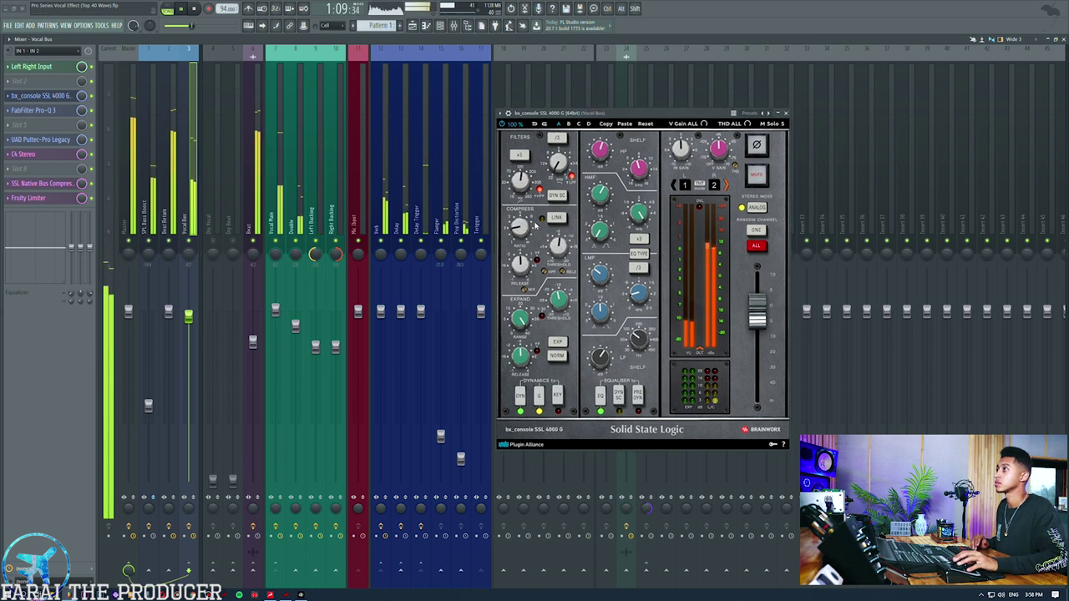
click(521, 396)
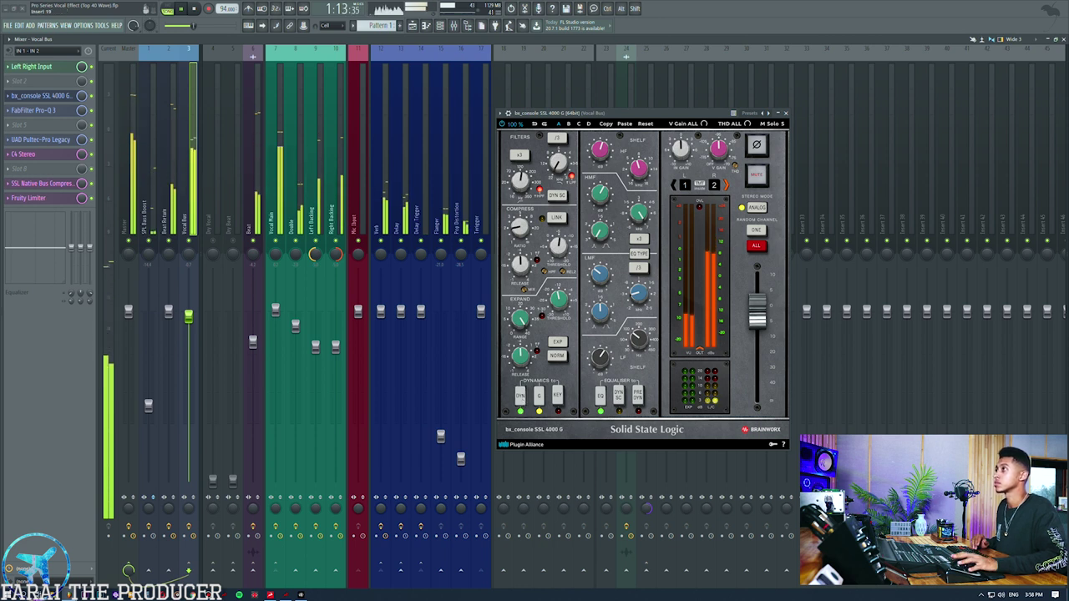
drag(620, 113, 609, 105)
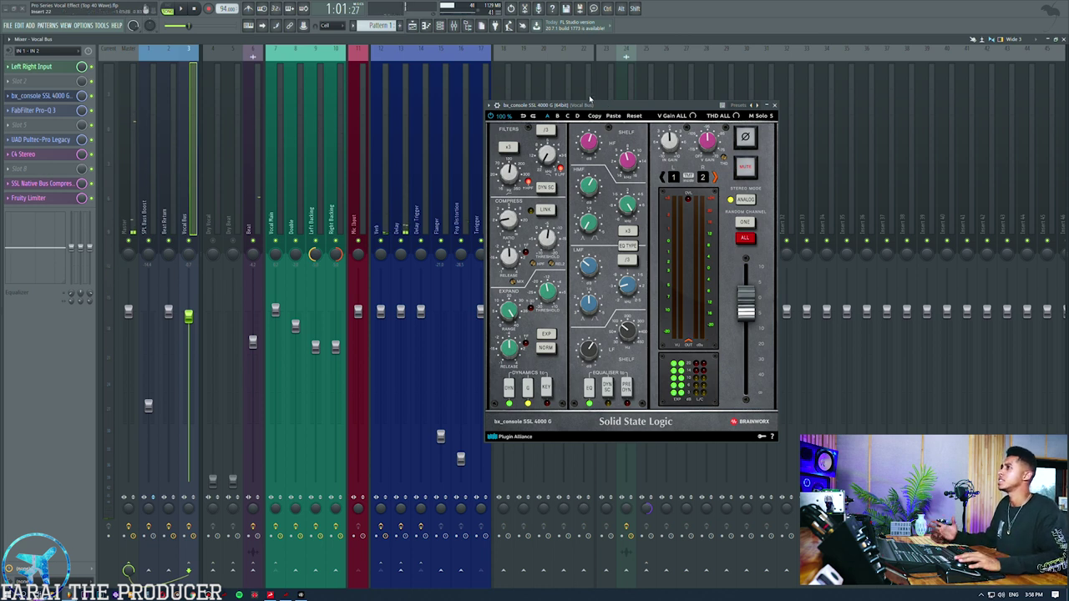
drag(608, 106, 512, 96)
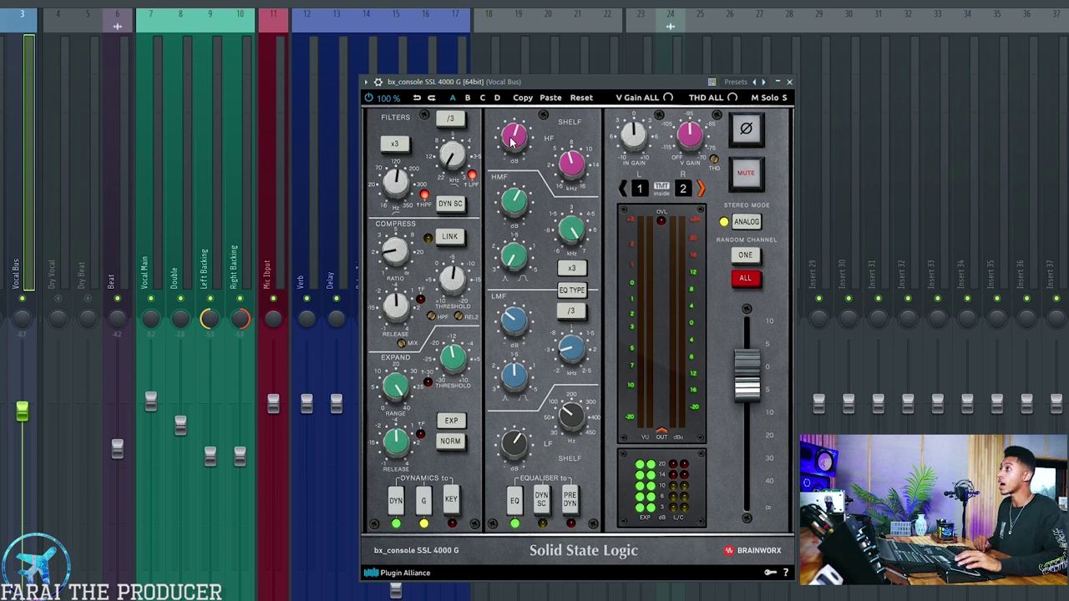
- Reposition the SSL 4000 G window to inspect its controls
drag(519, 82, 512, 57)
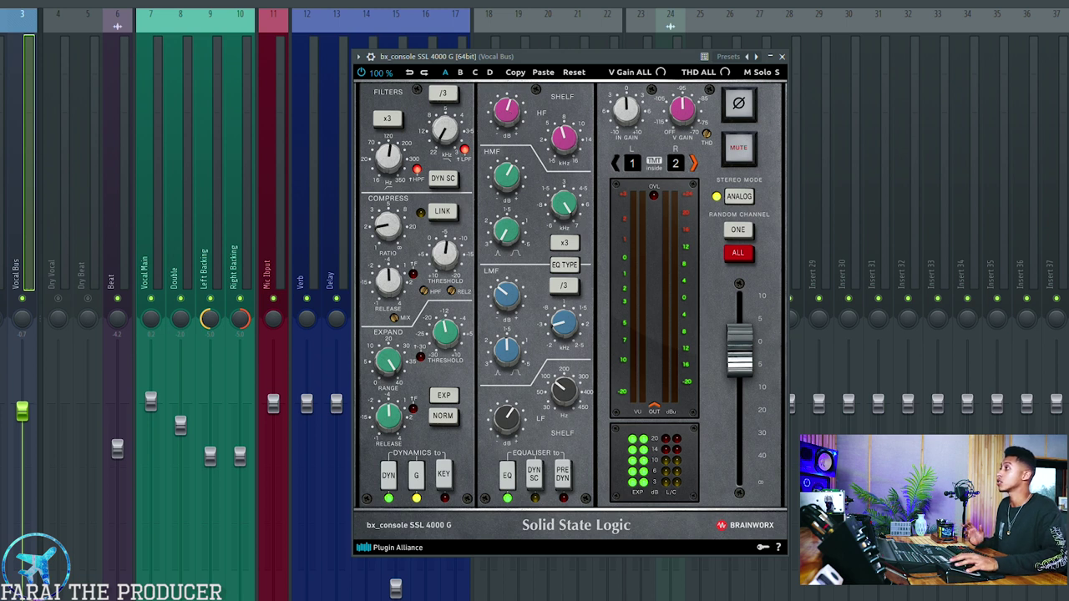
click(573, 146)
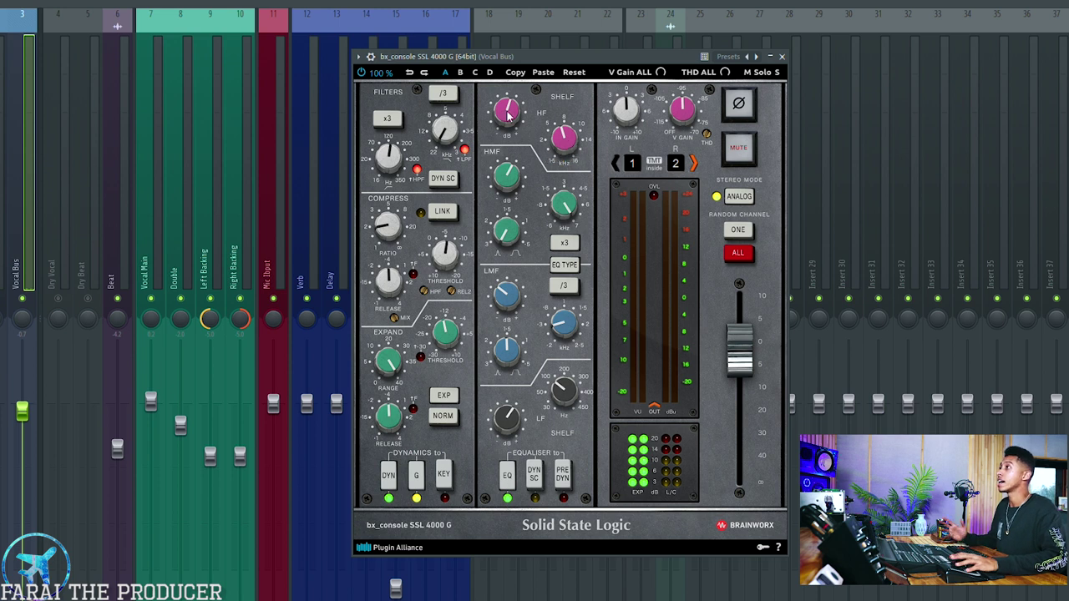
mouse_move(507, 116)
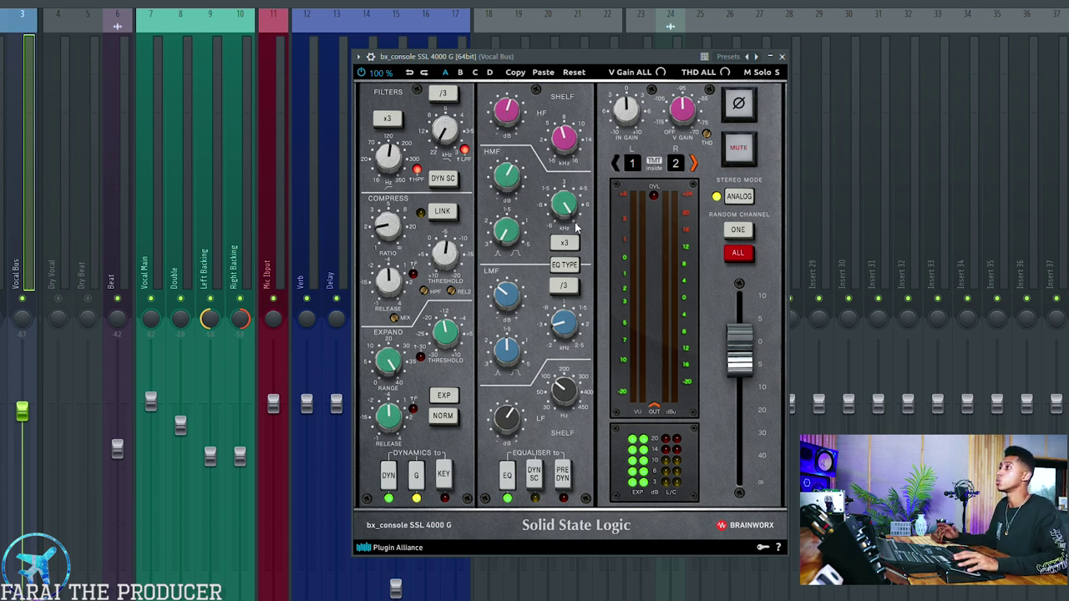
mouse_move(569, 213)
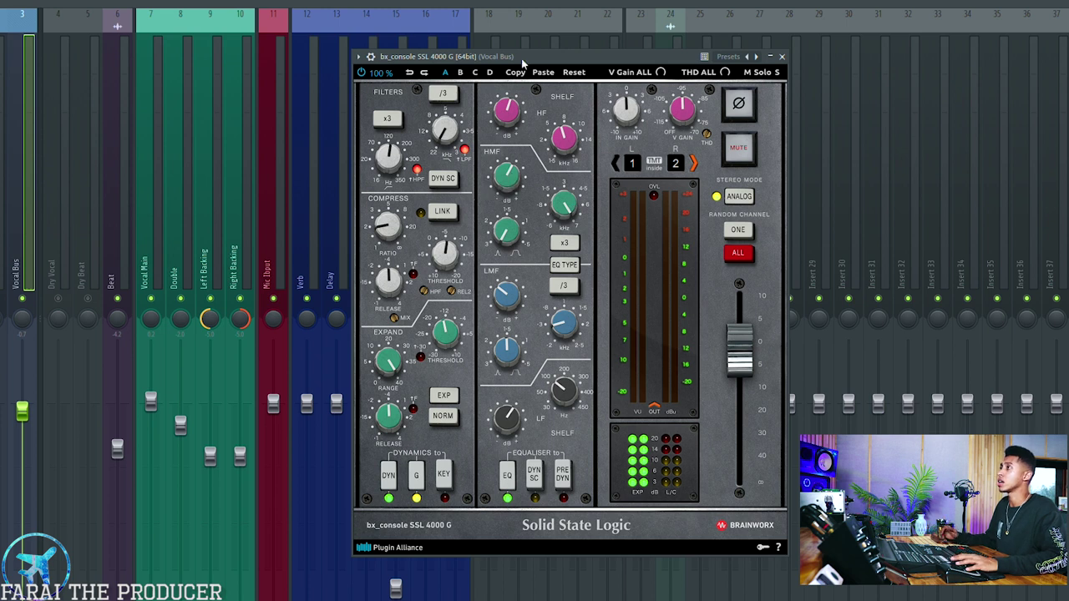
drag(523, 63, 526, 87)
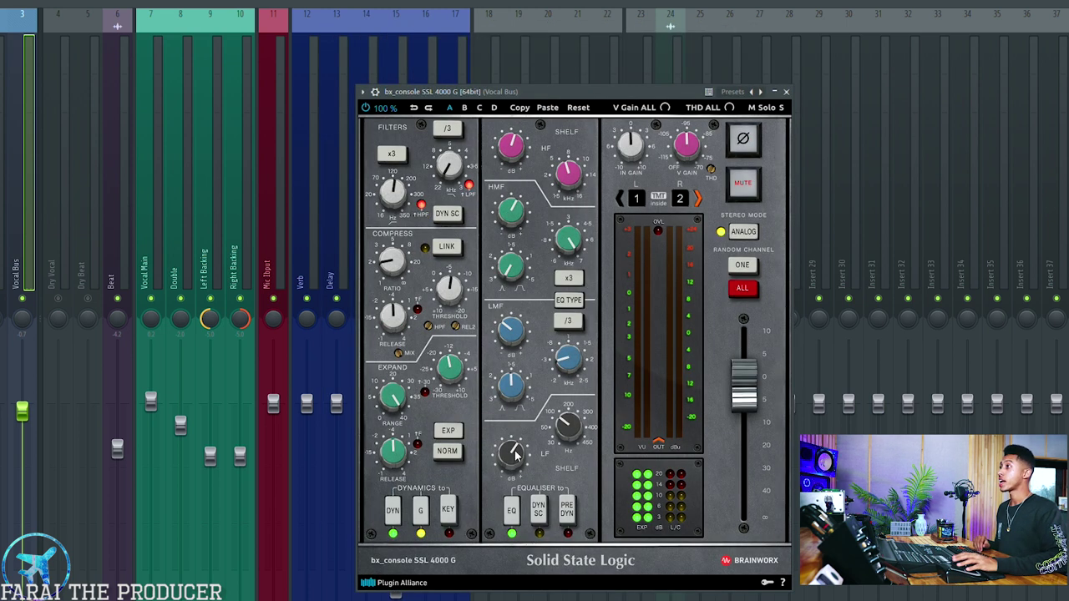
mouse_move(525, 452)
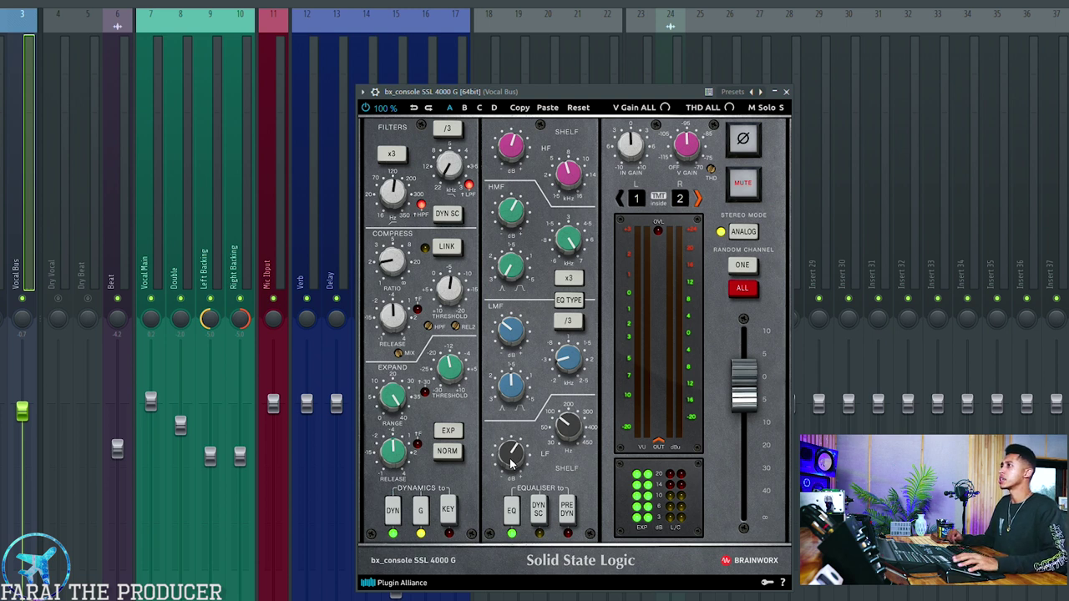
drag(557, 94, 599, 61)
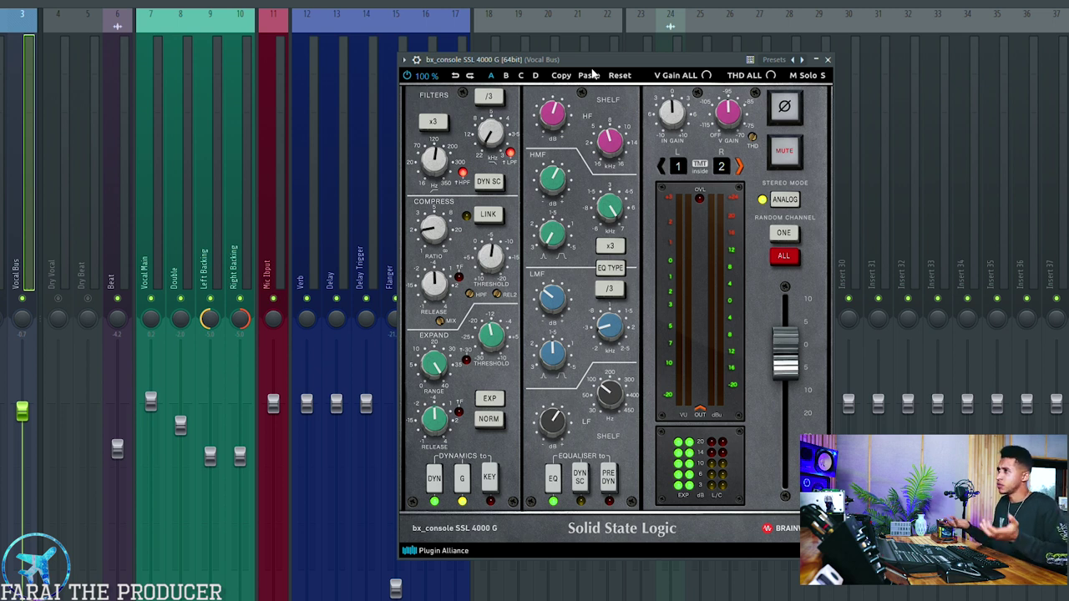
drag(576, 55, 548, 39)
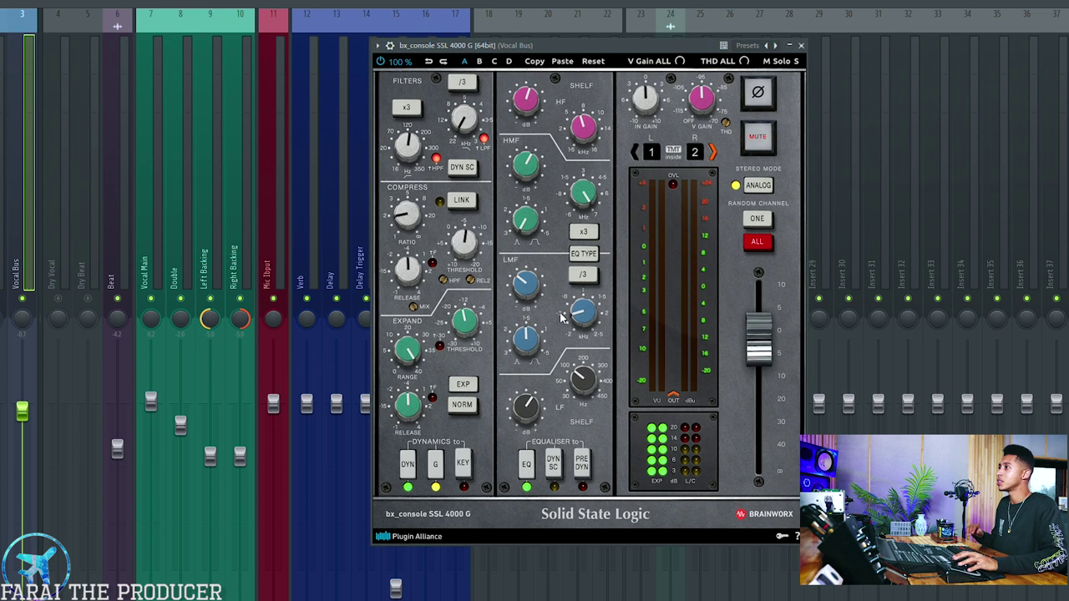
- Switch the console EQ on, bypass it to compare, then re-enable it
click(527, 461)
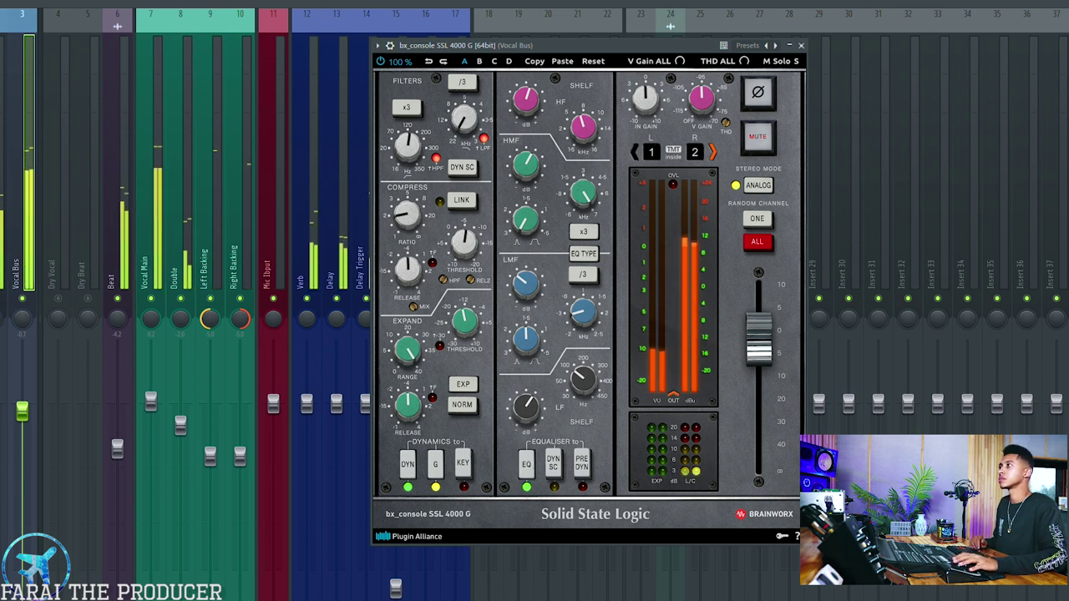
click(527, 467)
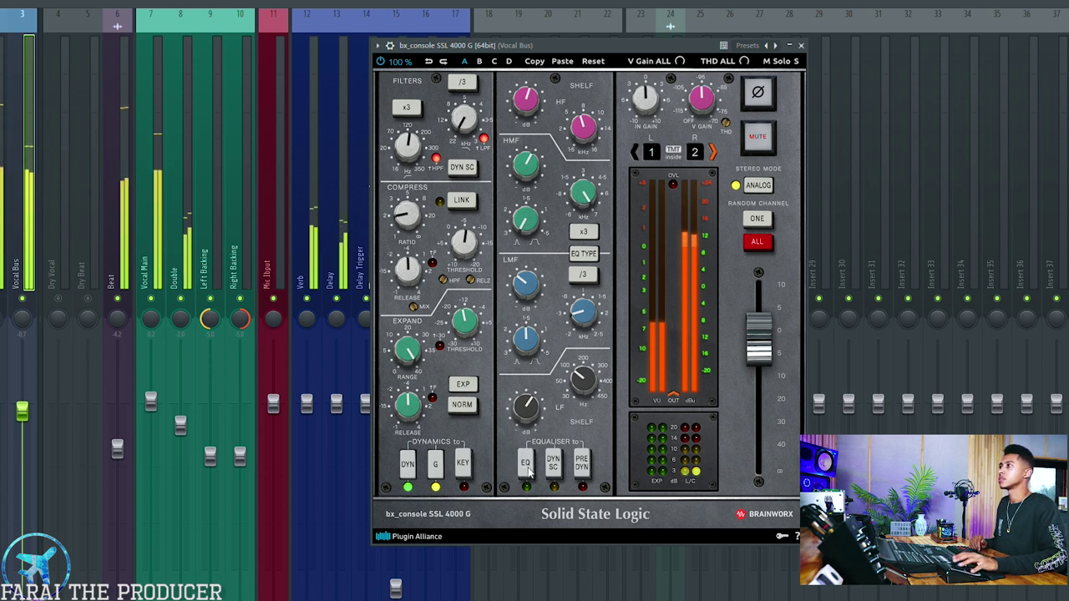
click(526, 464)
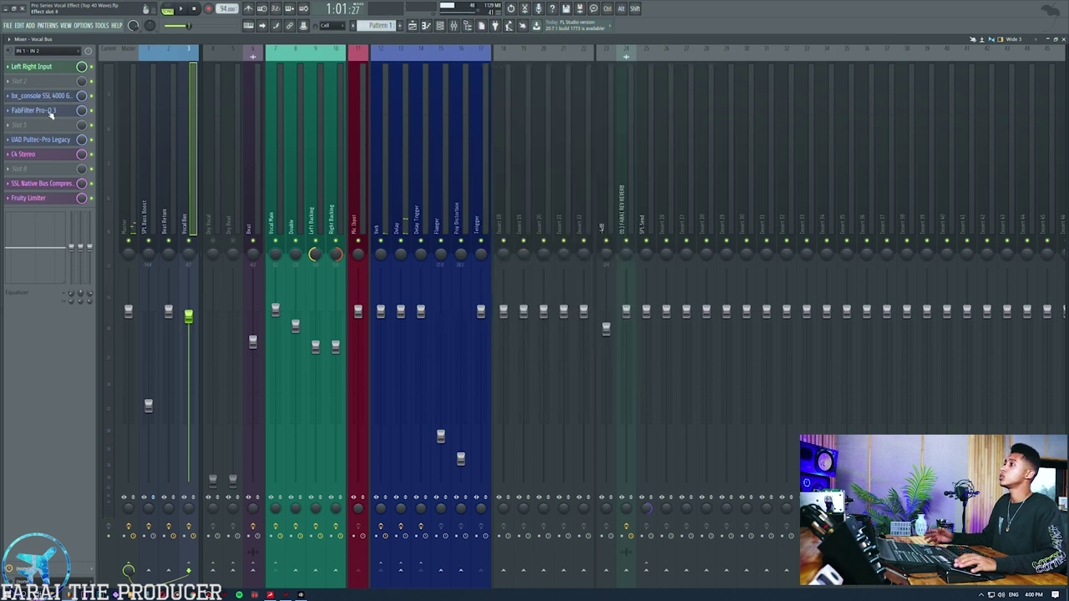
- Open the Vocal Bus Pro-Q 3 and move its ~9 kHz dip band to 11076 Hz, -5.66 dB
click(38, 109)
drag(537, 239, 486, 133)
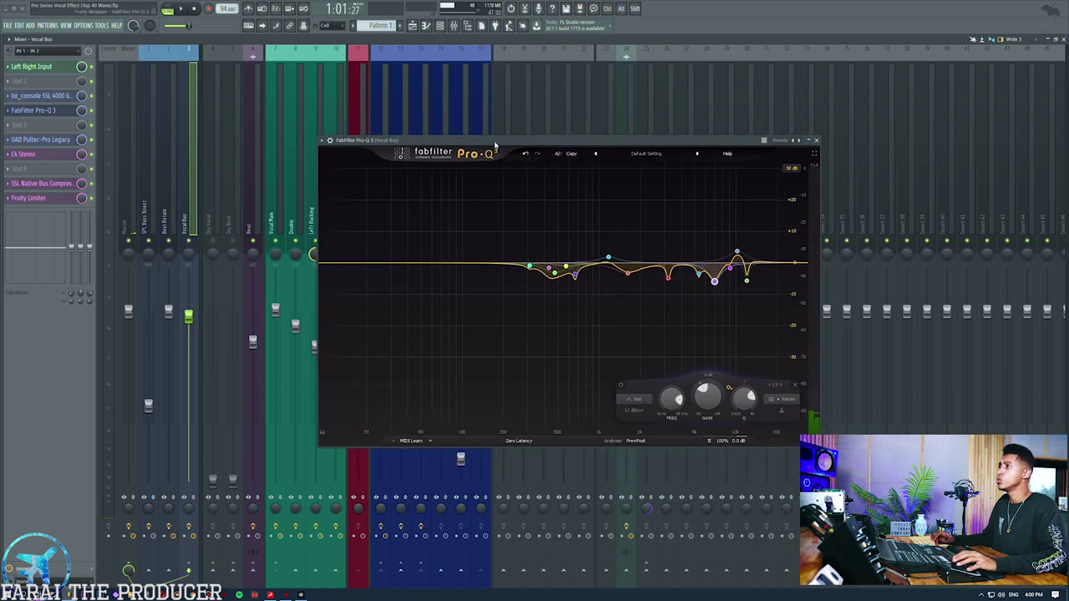
drag(513, 235, 767, 303)
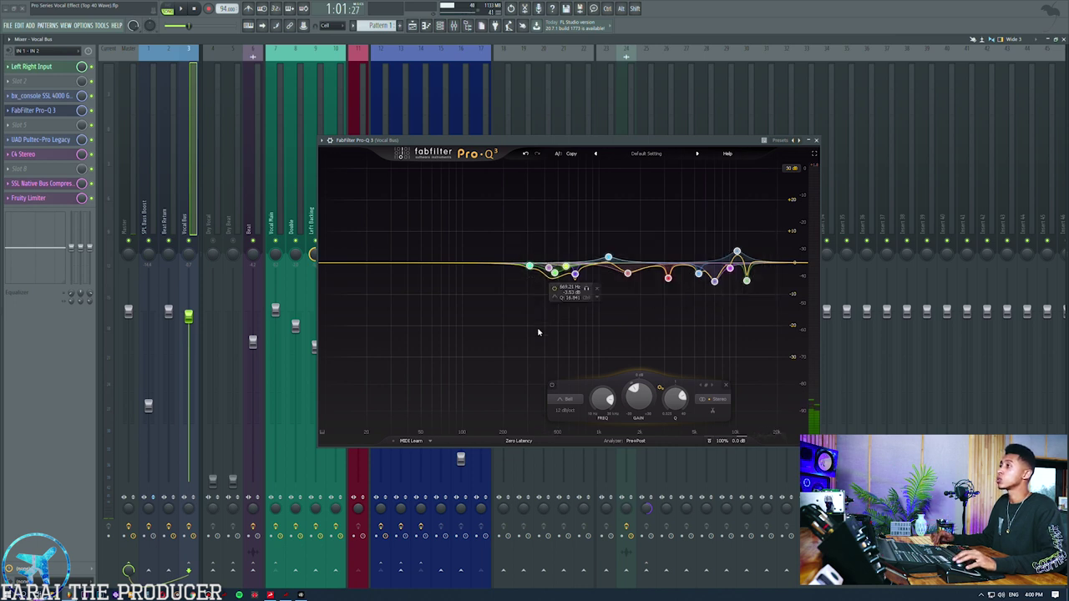
drag(517, 226, 764, 319)
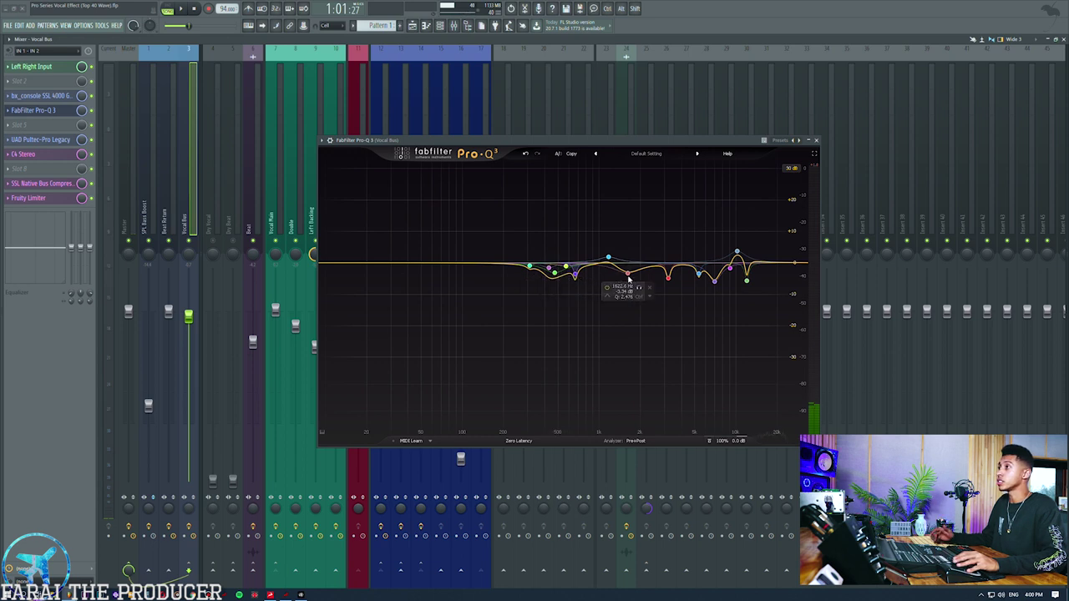
drag(726, 270, 756, 282)
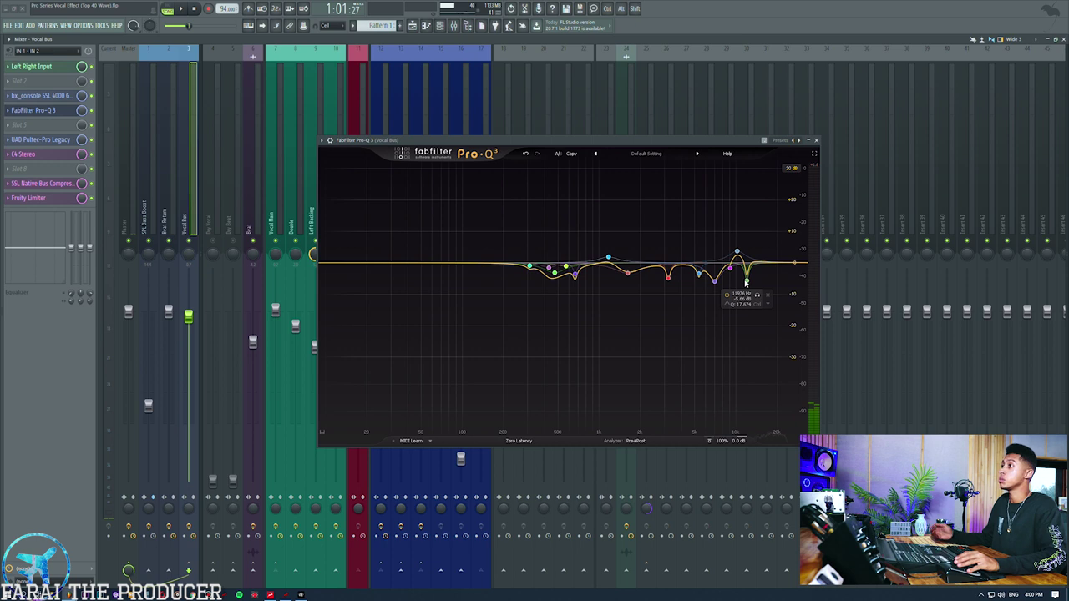
- Open the Vocal Bus Pultec-Pro Legacy and scroll its LOW FREQUENCY selector to 100 CPS
click(44, 110)
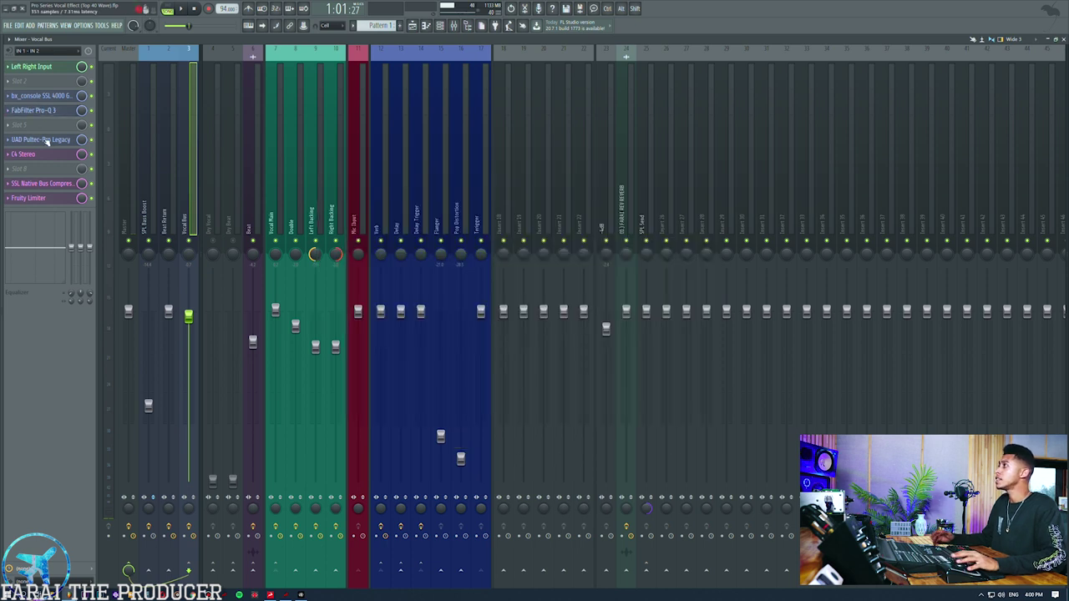
click(42, 140)
drag(460, 251, 551, 177)
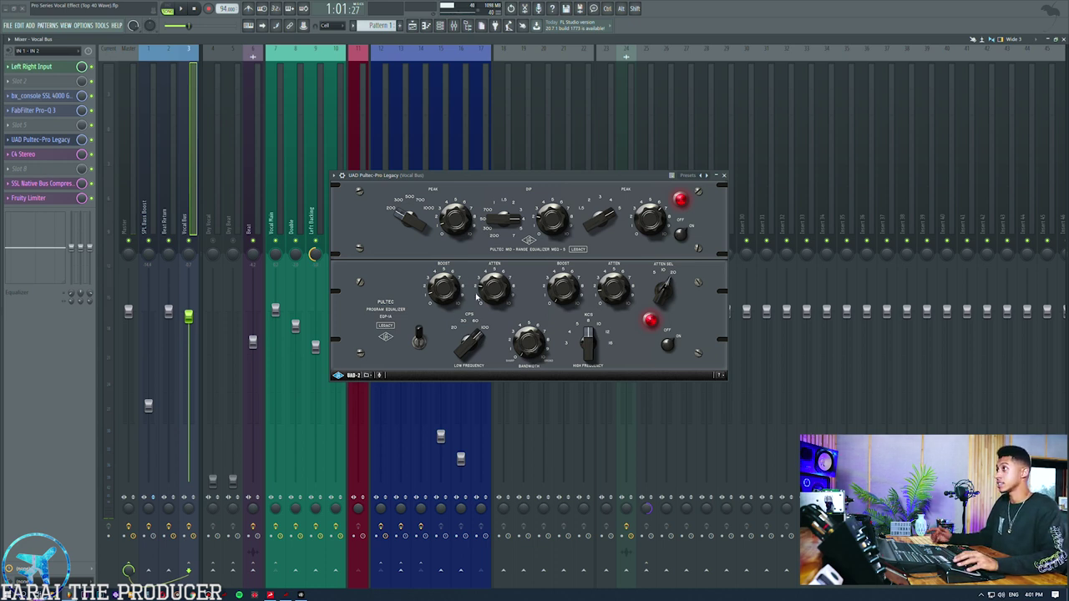
scroll(473, 333, up, 1)
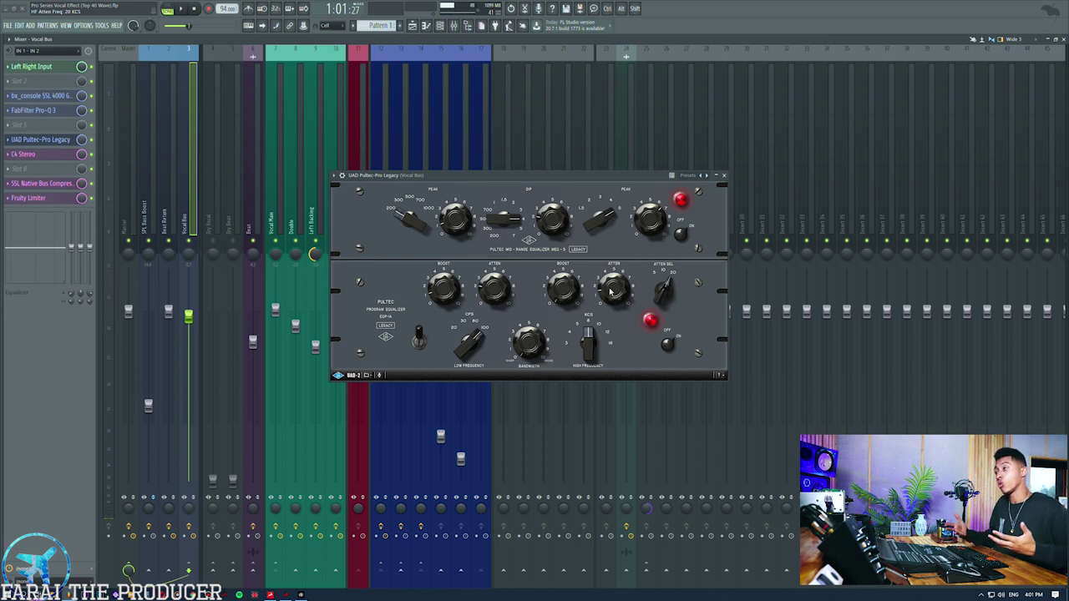
- Open C4 Stereo on the Vocal Bus and position its window over the mixer
click(52, 140)
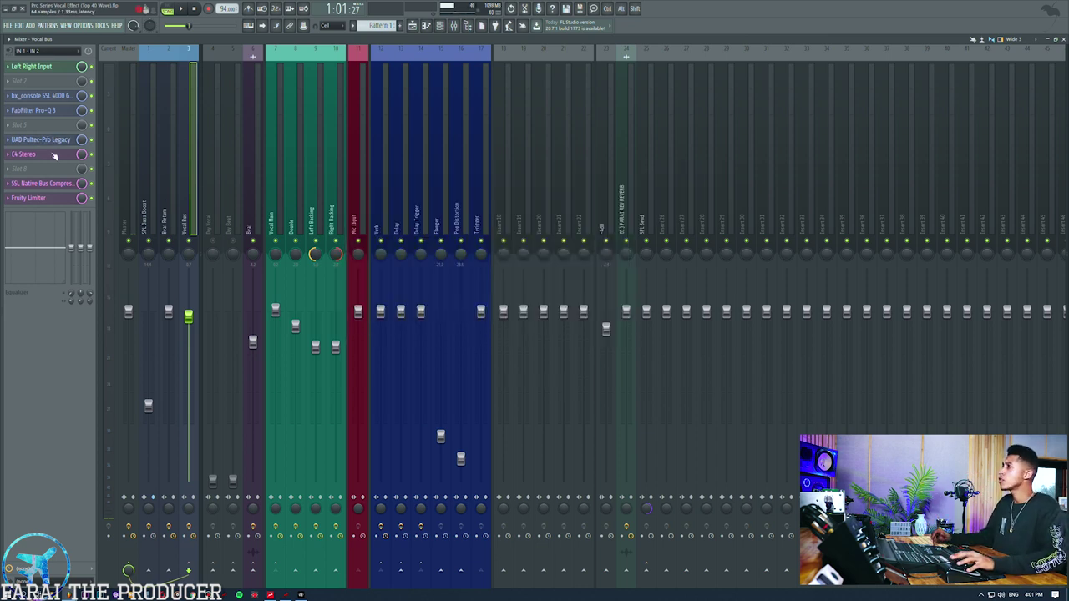
click(41, 153)
drag(480, 193, 536, 104)
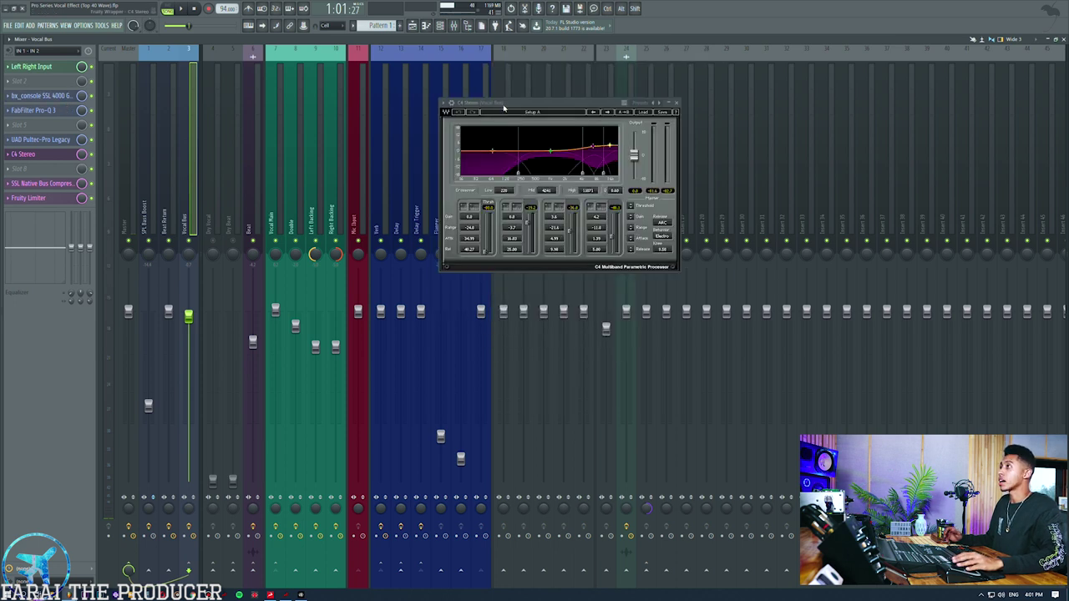
drag(504, 107, 482, 92)
click(412, 25)
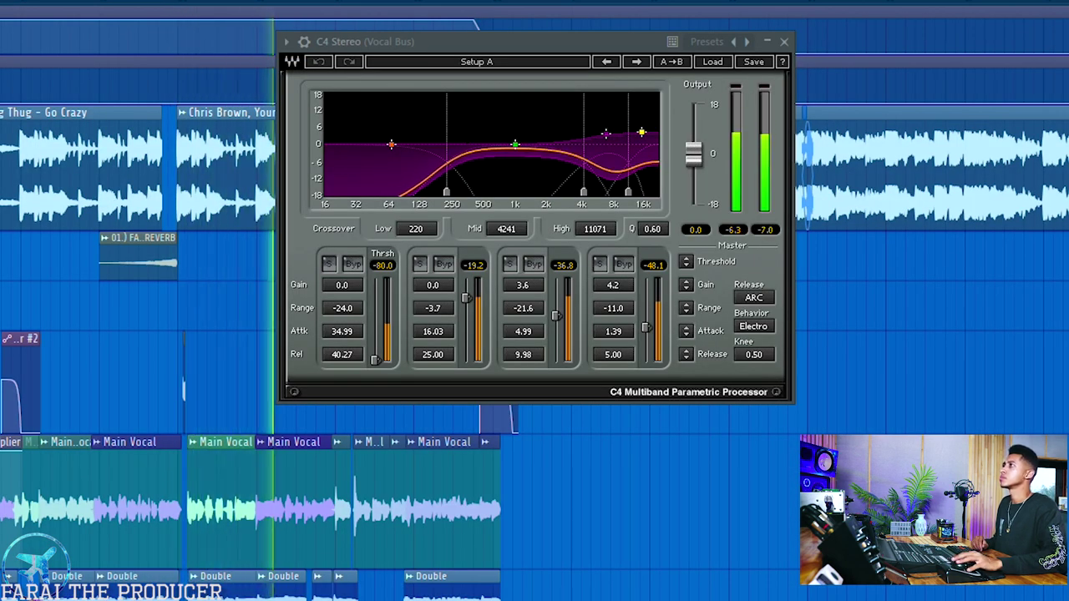
key(F9)
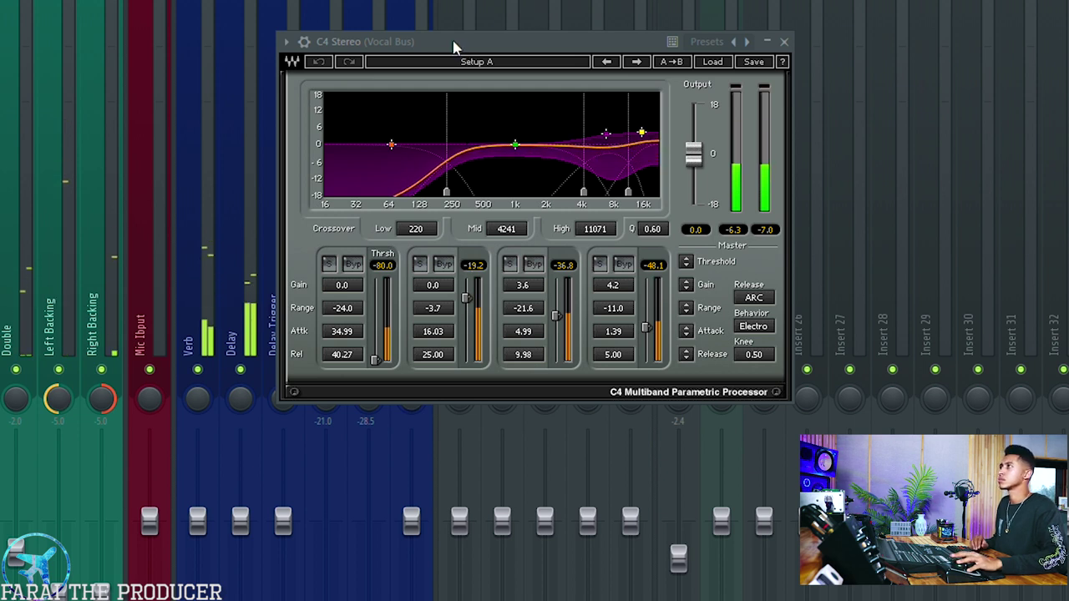
drag(452, 43, 403, 32)
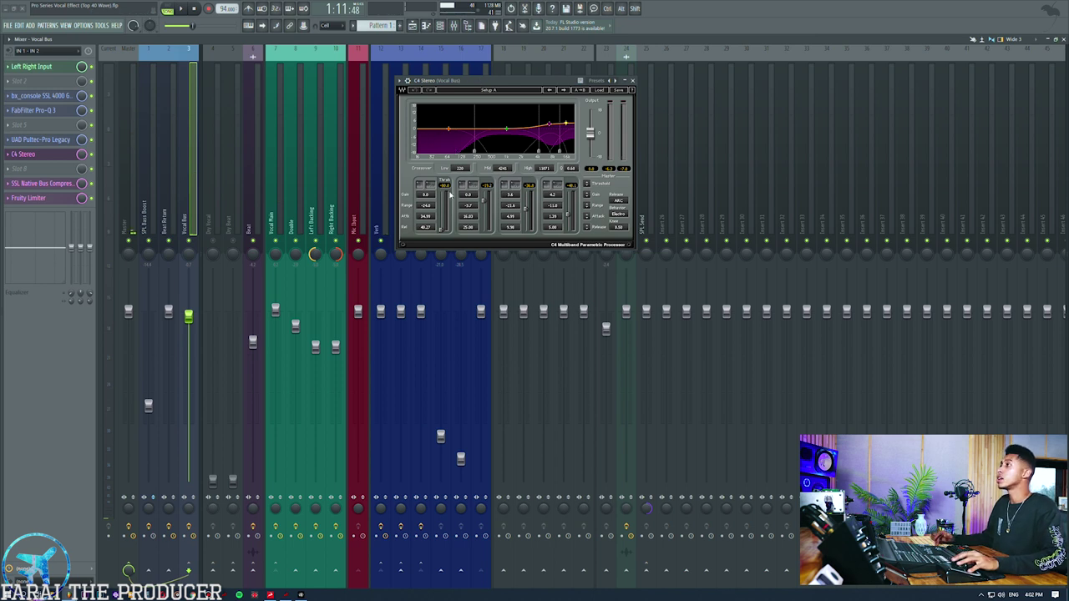
- Compare C4 Bands 1 and 2 bypassed versus active, leave both active, and close C4
click(432, 184)
click(432, 184)
click(433, 185)
click(434, 187)
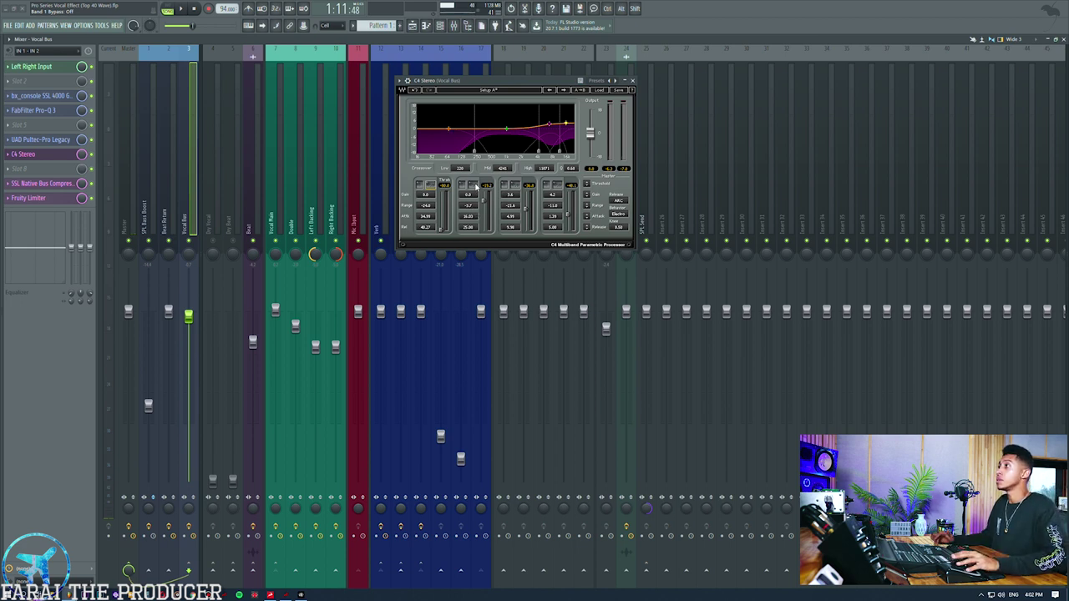
click(475, 185)
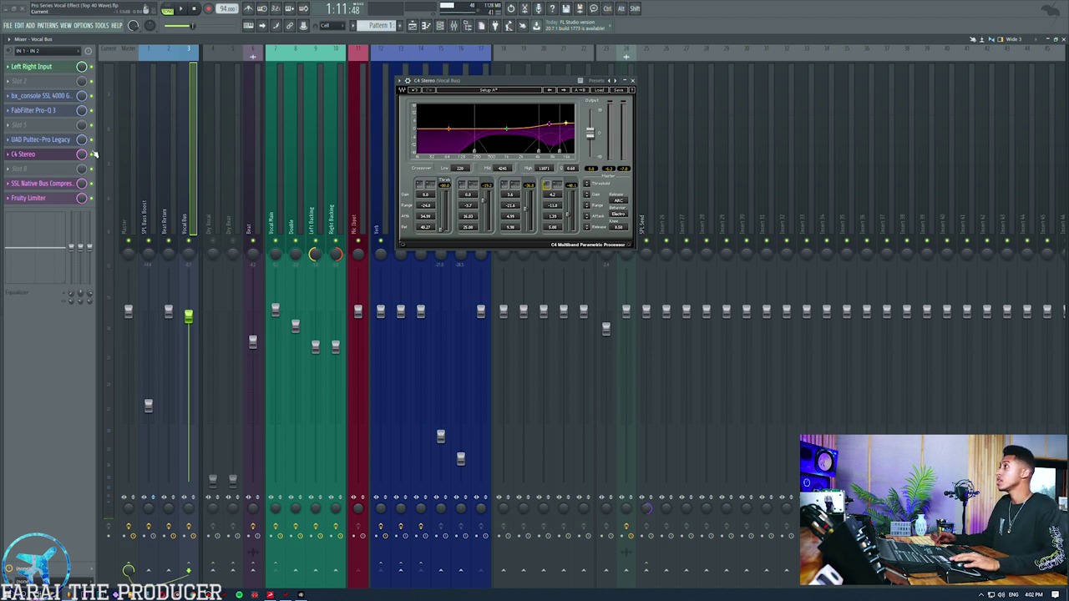
click(43, 155)
- Open the Vocal Bus SSL Native Bus Compressor and bring it back up over the mixer
click(41, 184)
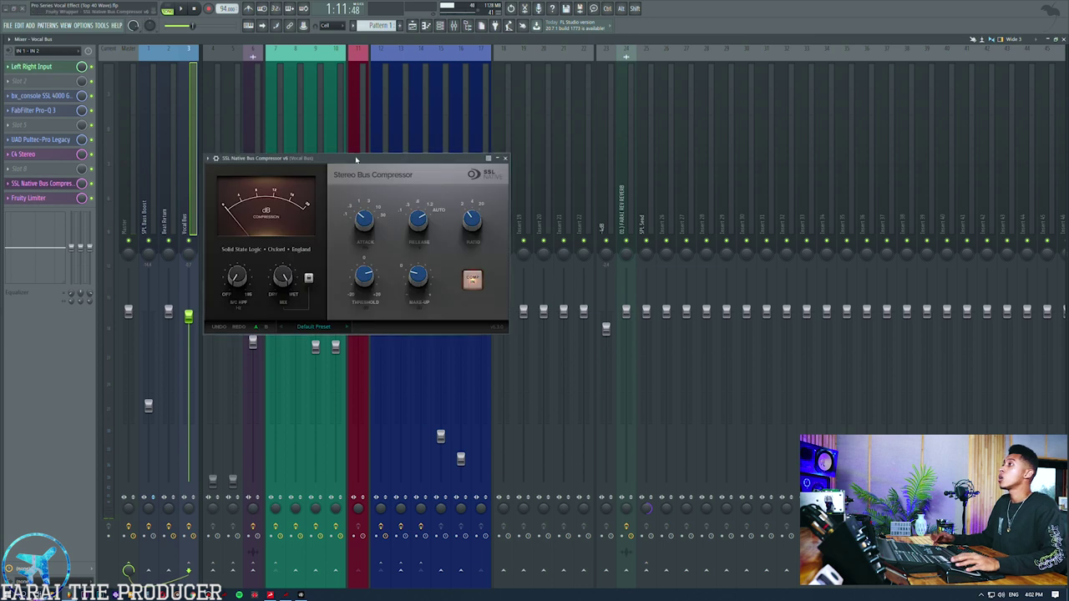
drag(353, 157, 515, 112)
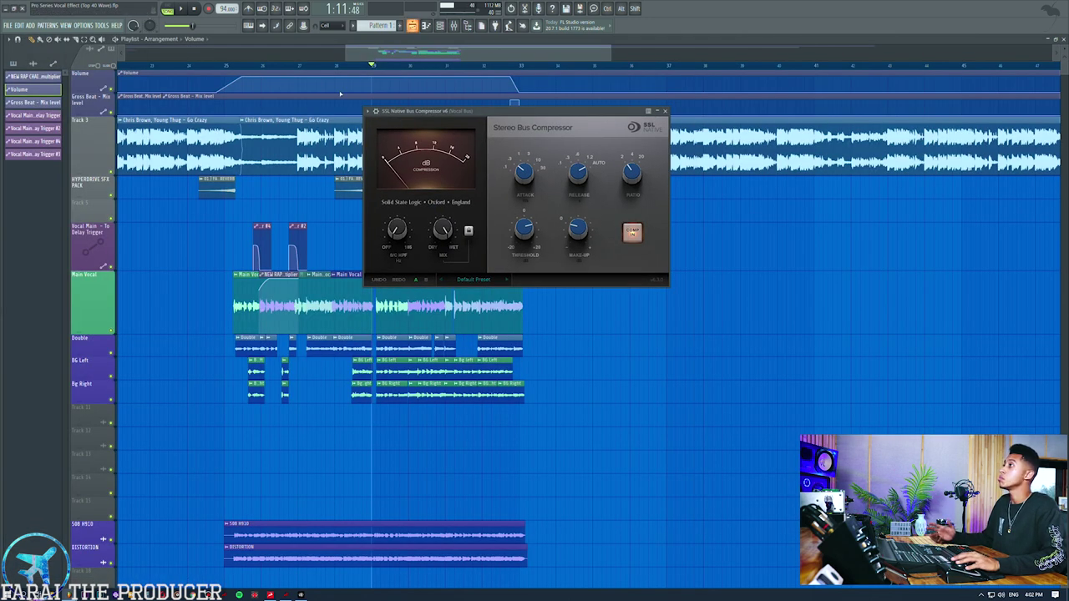
click(412, 25)
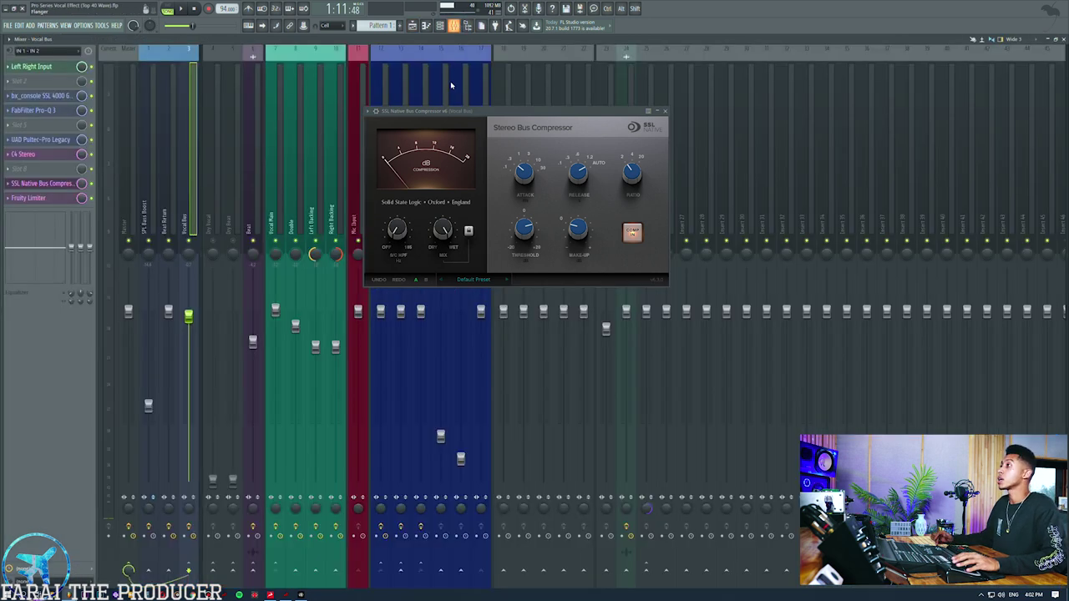
click(453, 25)
click(43, 183)
click(42, 183)
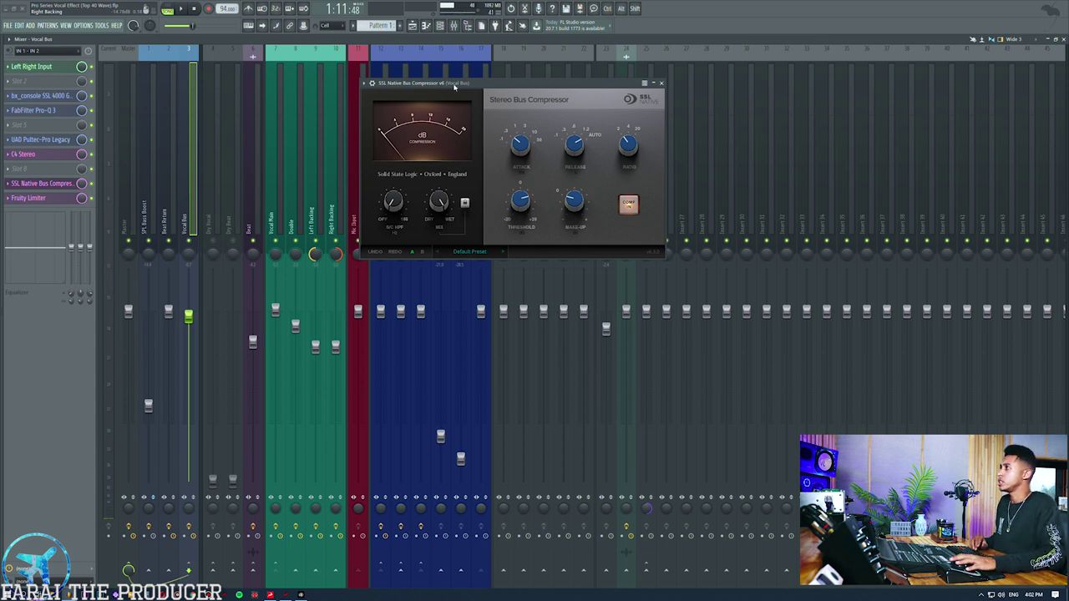
- Reposition the SSL compressor window and briefly glance at C4 Stereo
drag(454, 87, 470, 78)
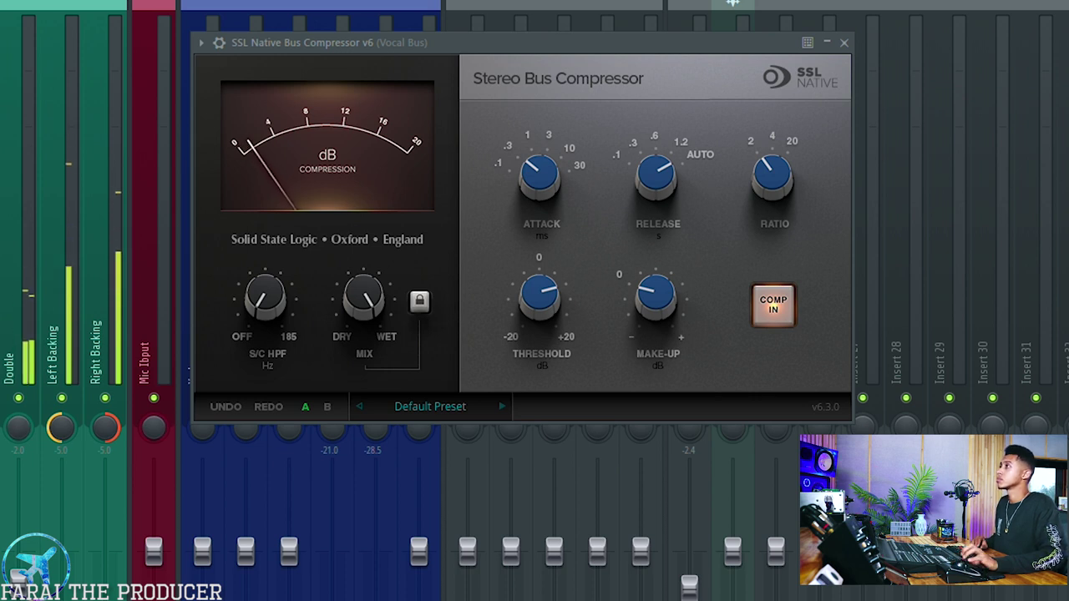
drag(310, 50, 278, 56)
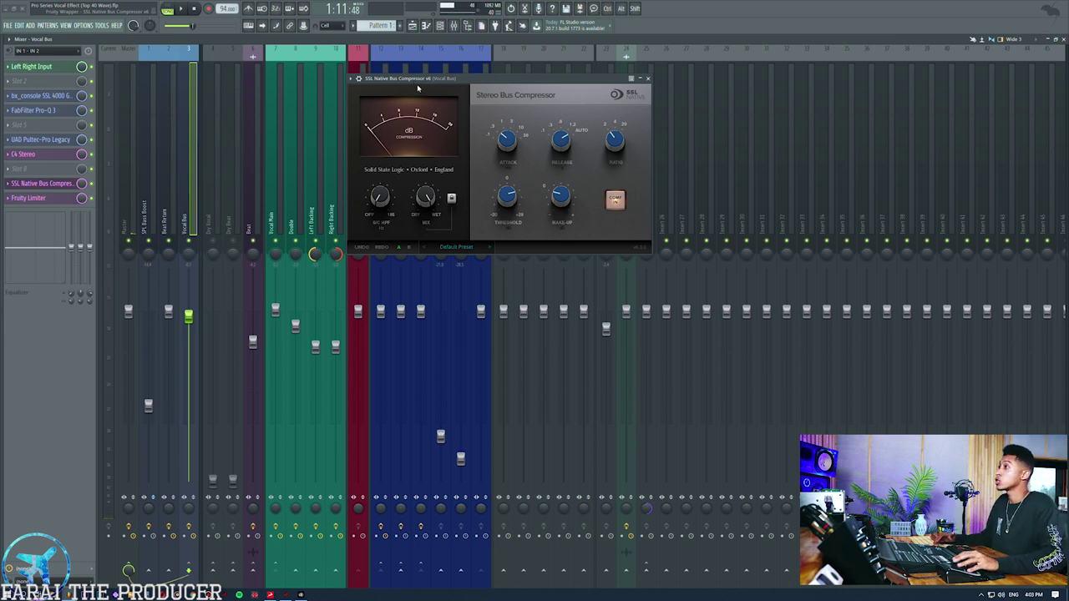
drag(417, 87, 420, 95)
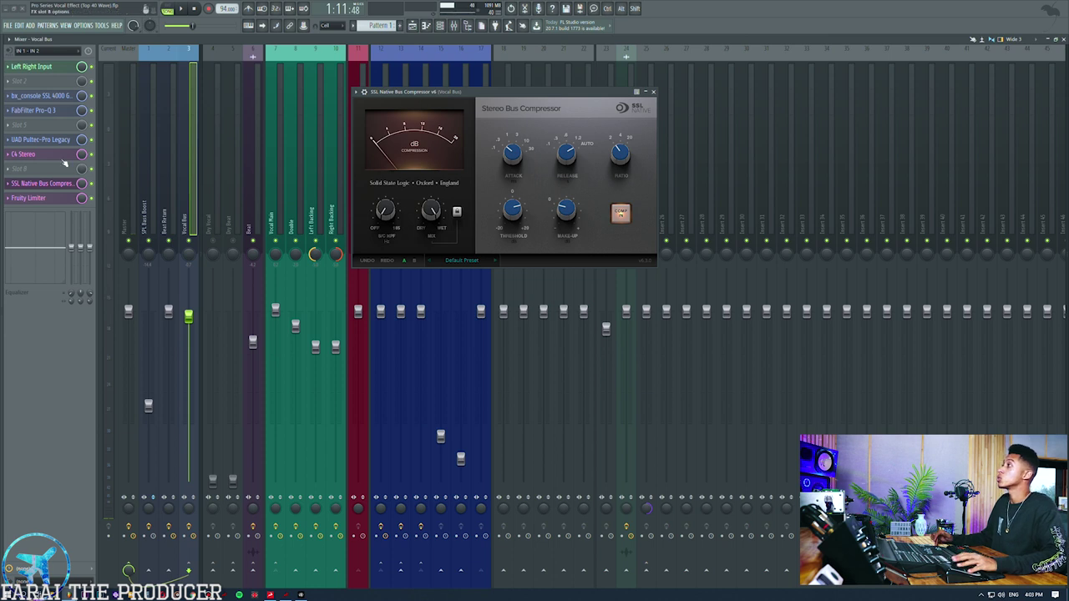
click(30, 153)
click(30, 153)
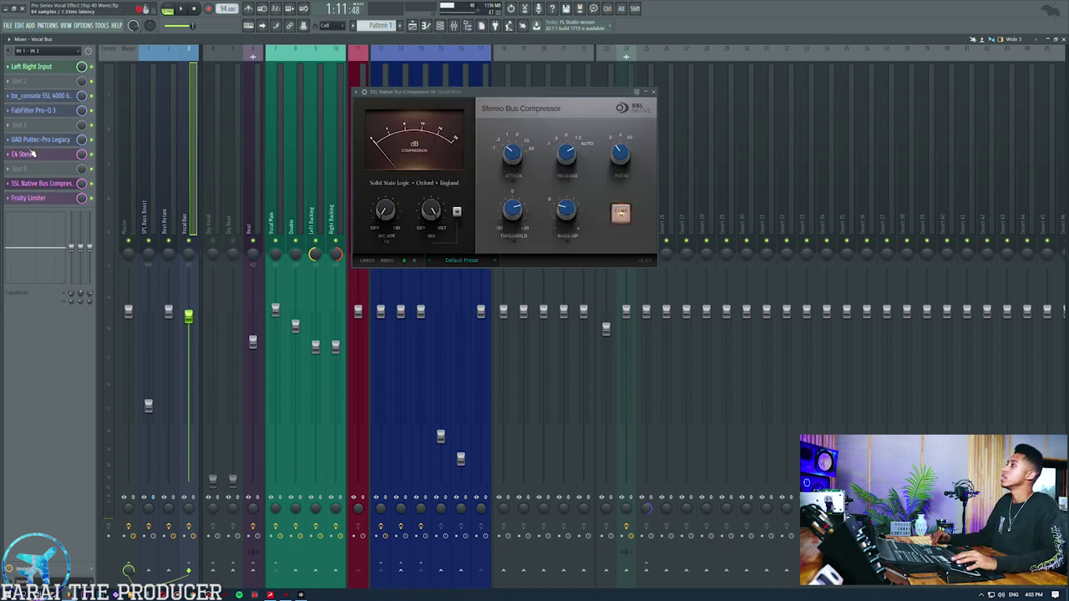
- Open the Vocal Bus Fruity Limiter and review the Go Crazy clips on Track 3
click(45, 184)
click(42, 199)
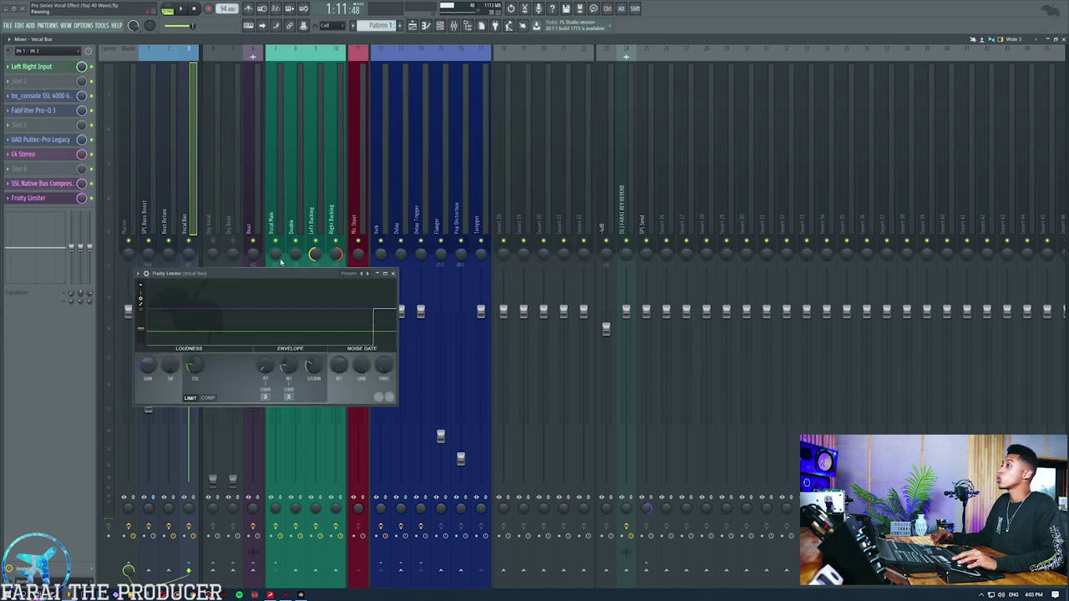
drag(259, 272, 509, 172)
key(F5)
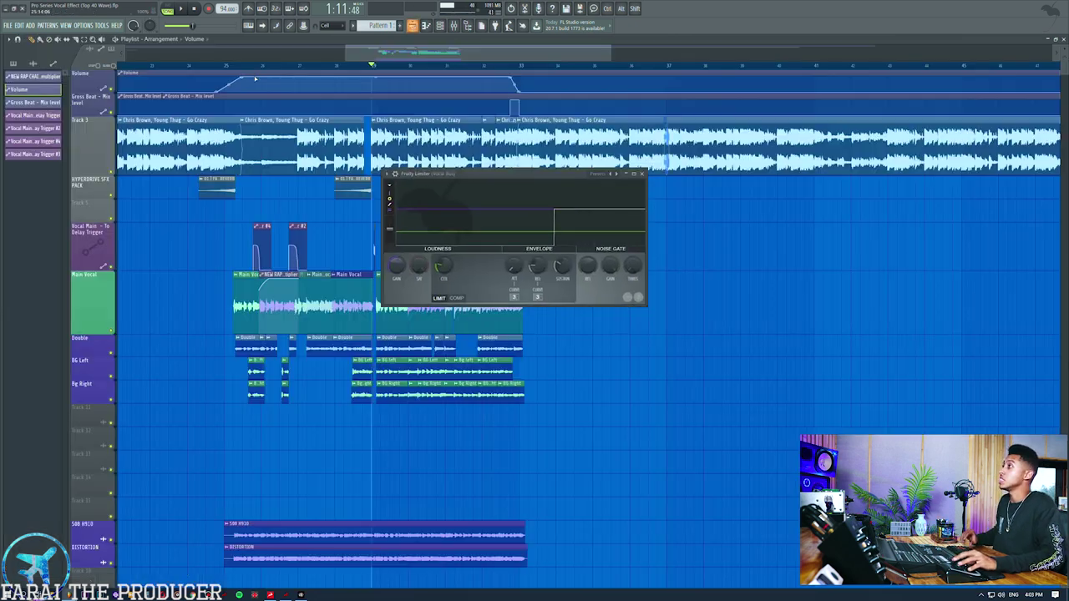
drag(158, 143, 360, 154)
scroll(298, 149, up, 5)
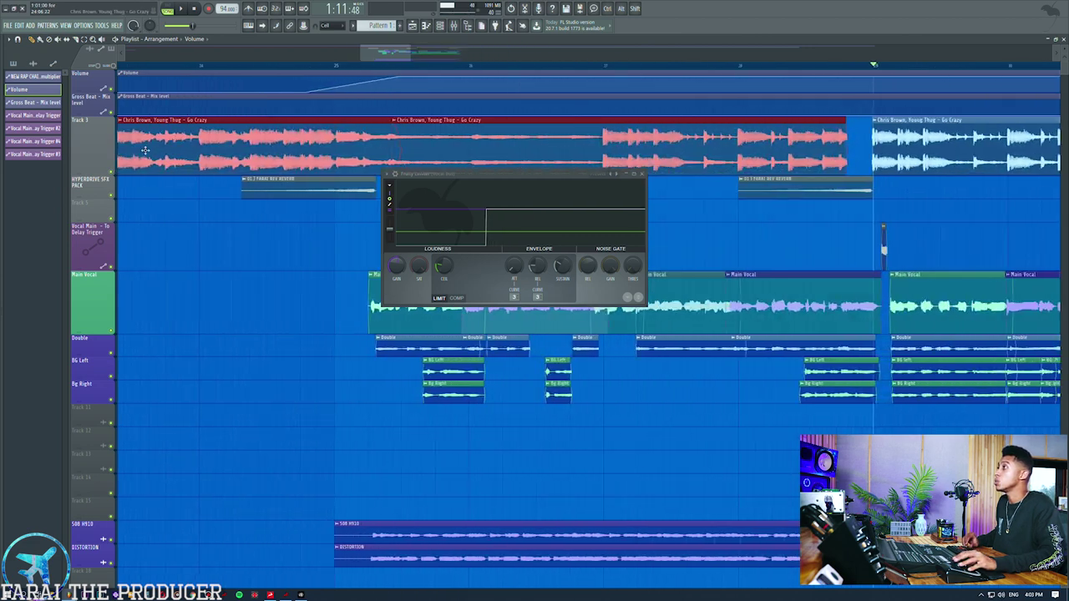
click(298, 149)
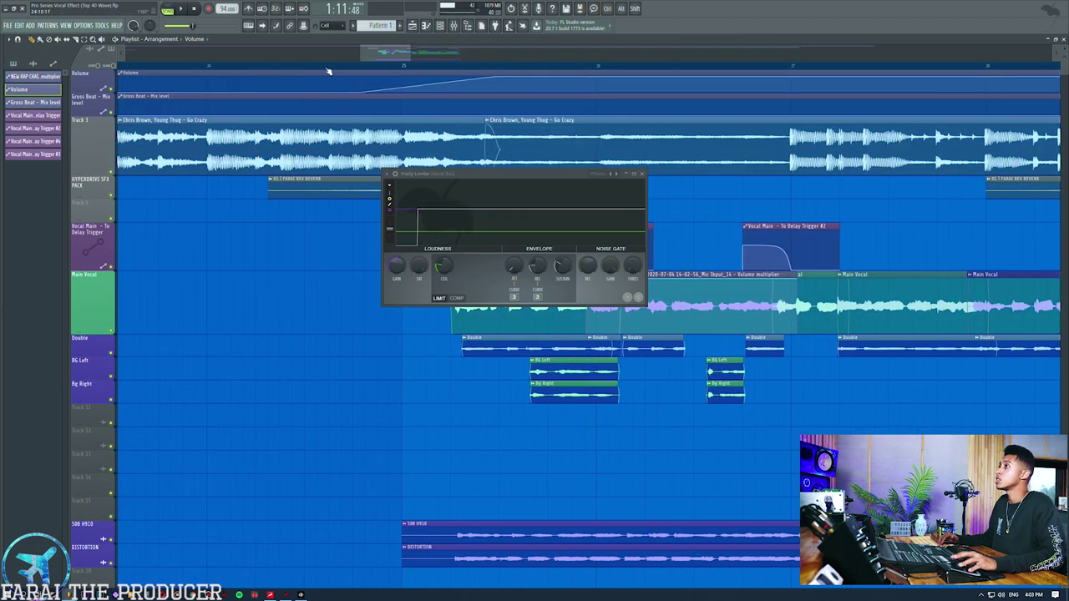
scroll(326, 71, down, 5)
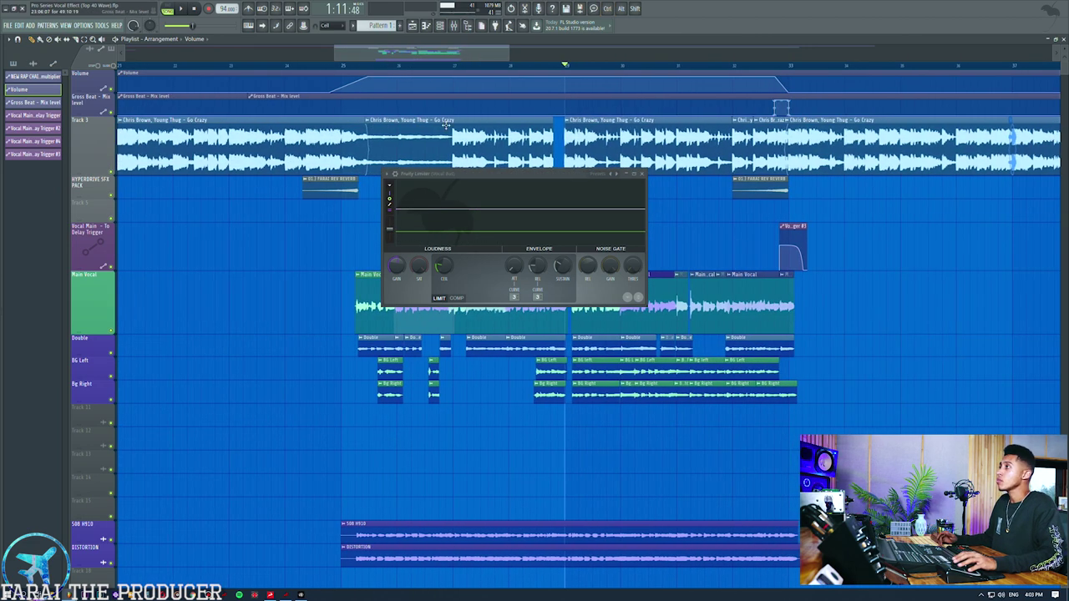
- Position the limiter window, maximize and restore it during playback, then show the mixer
drag(442, 180, 474, 181)
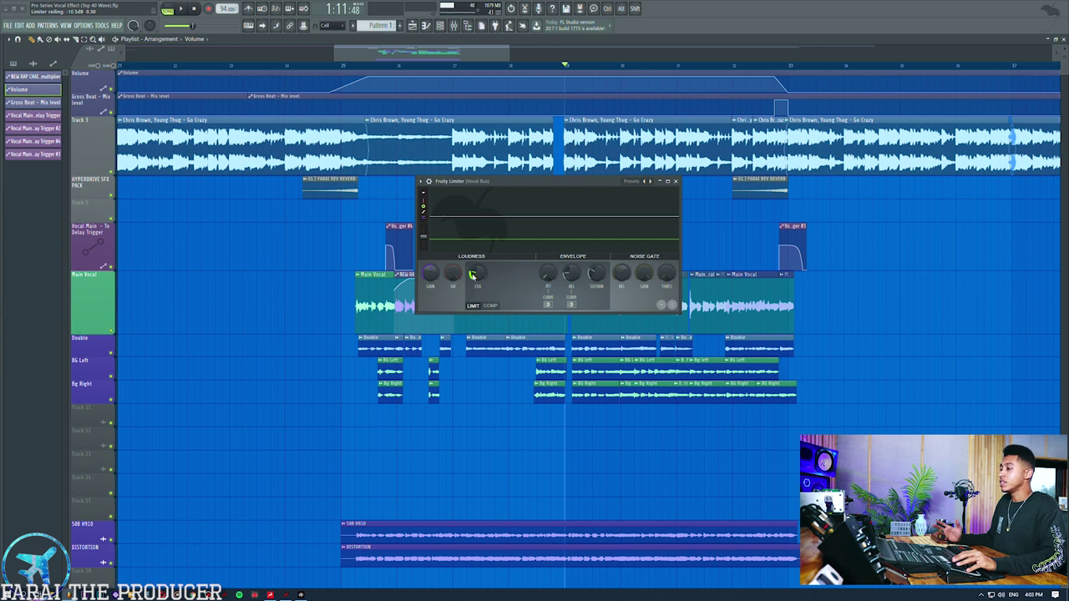
drag(466, 183, 536, 191)
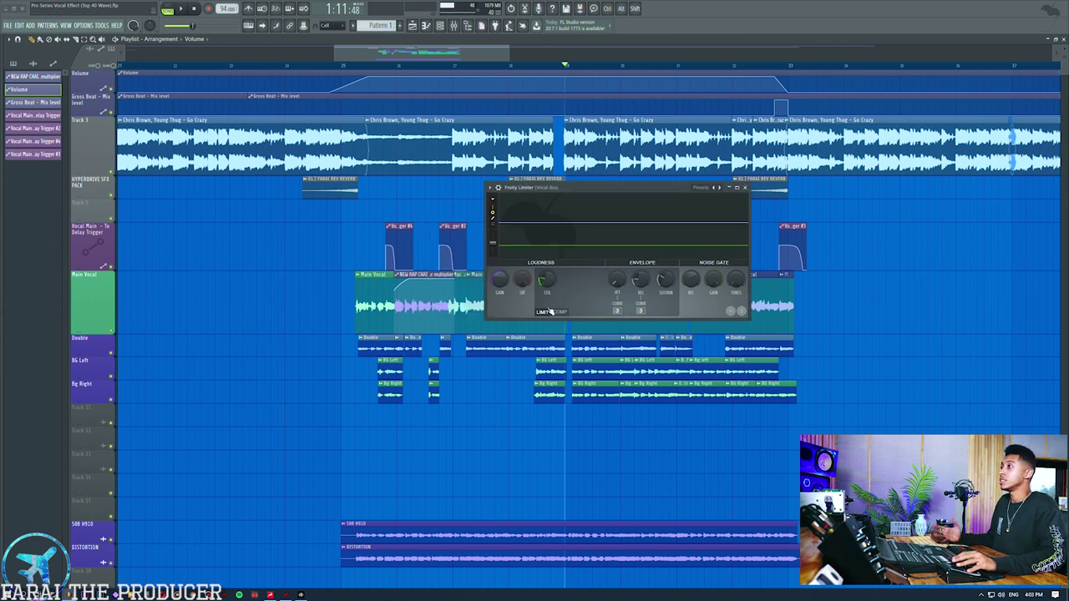
key(space)
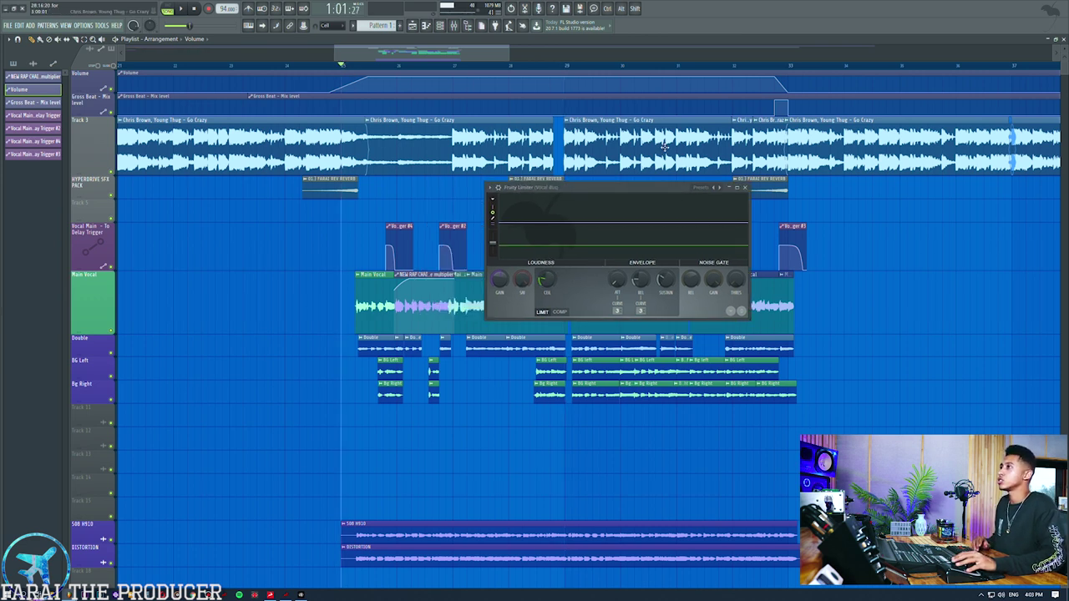
click(740, 190)
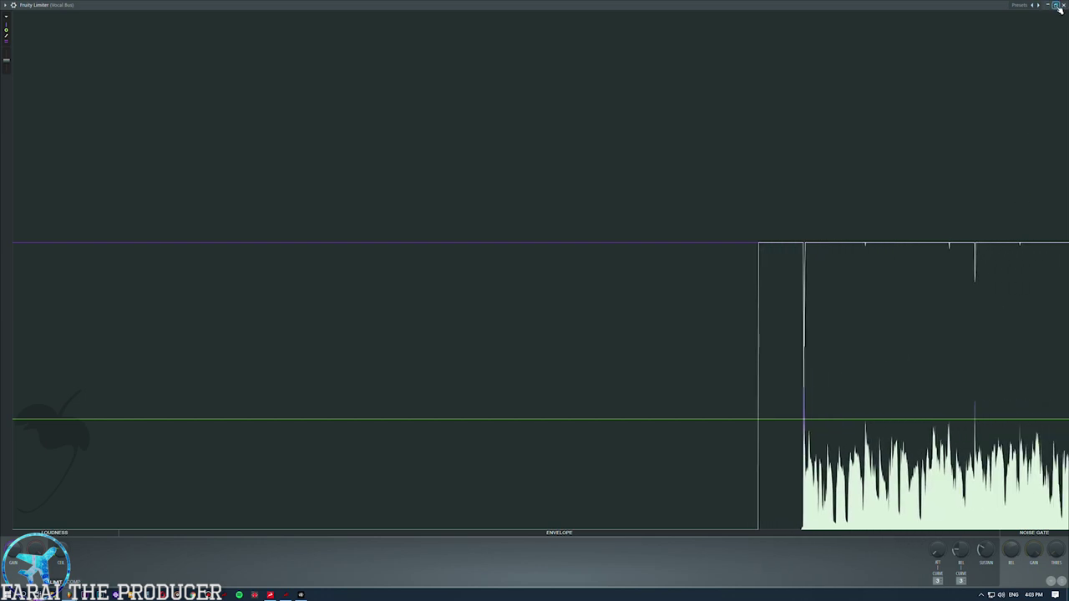
click(1055, 5)
key(F9)
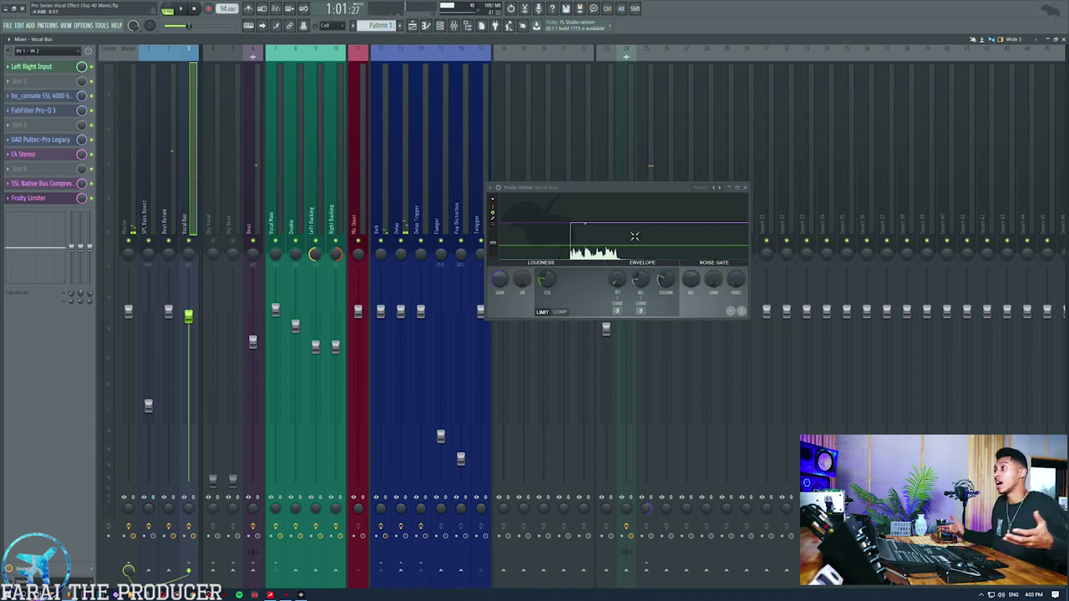
- Play the Vocal Bus and A/B the limiter Gain tweak with undo/redo, keeping the boost
drag(558, 189, 547, 170)
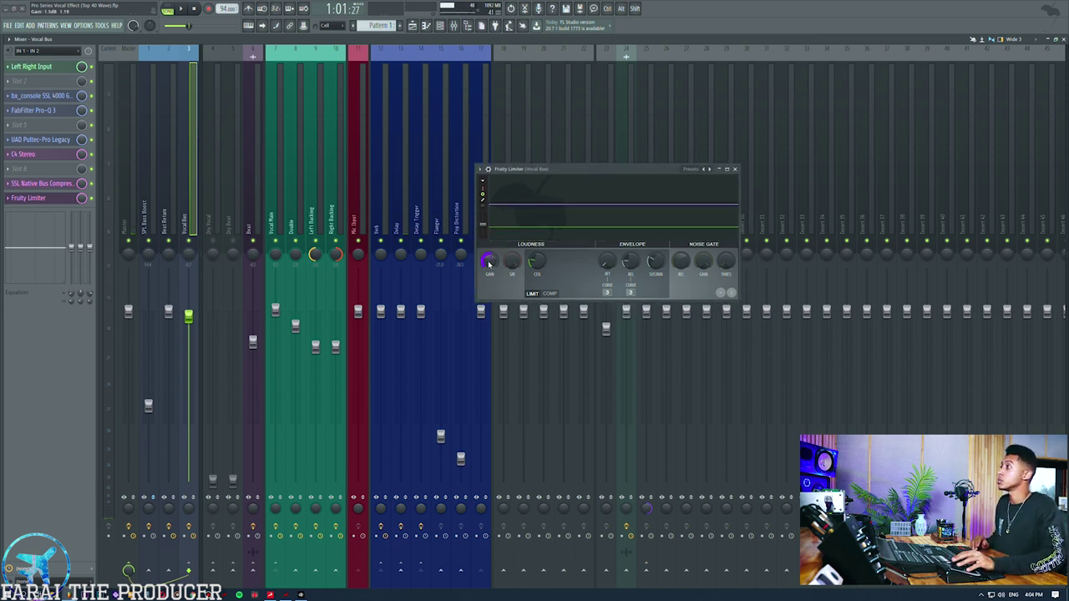
key(space)
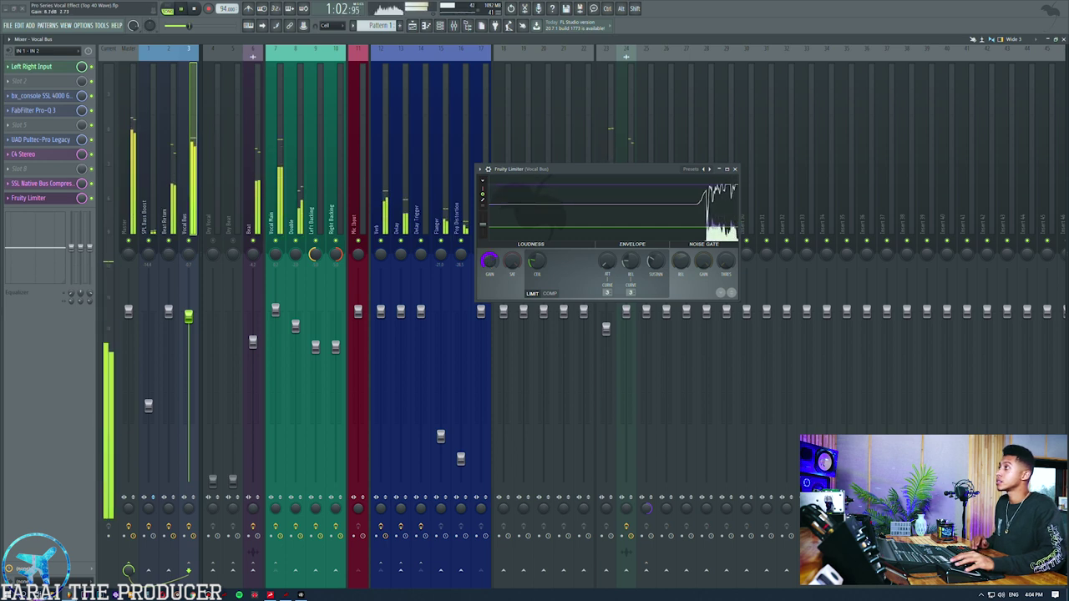
key(ctrl+z)
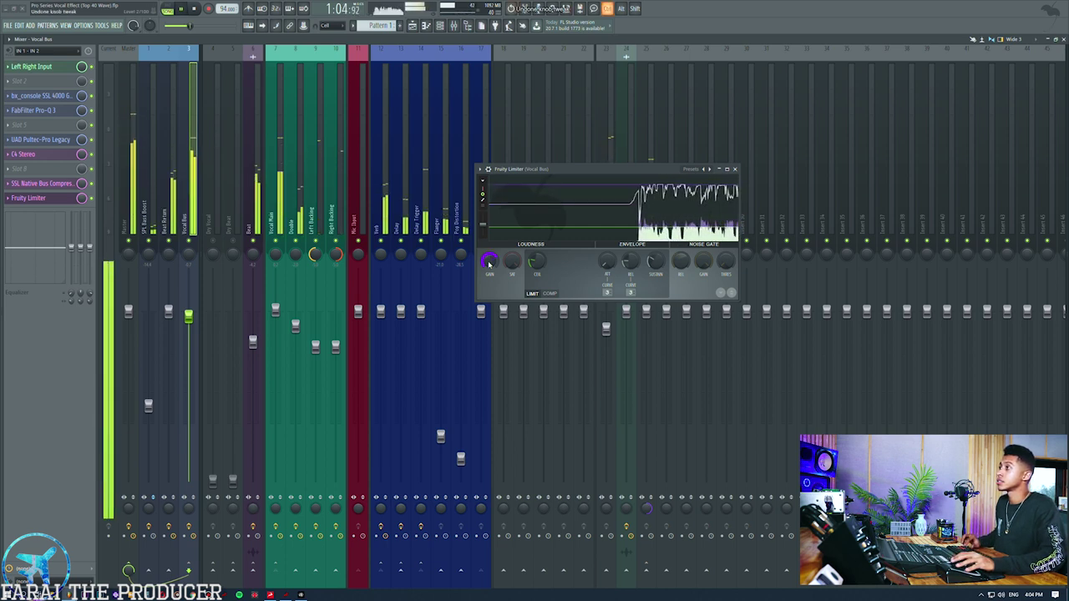
key(ctrl+z)
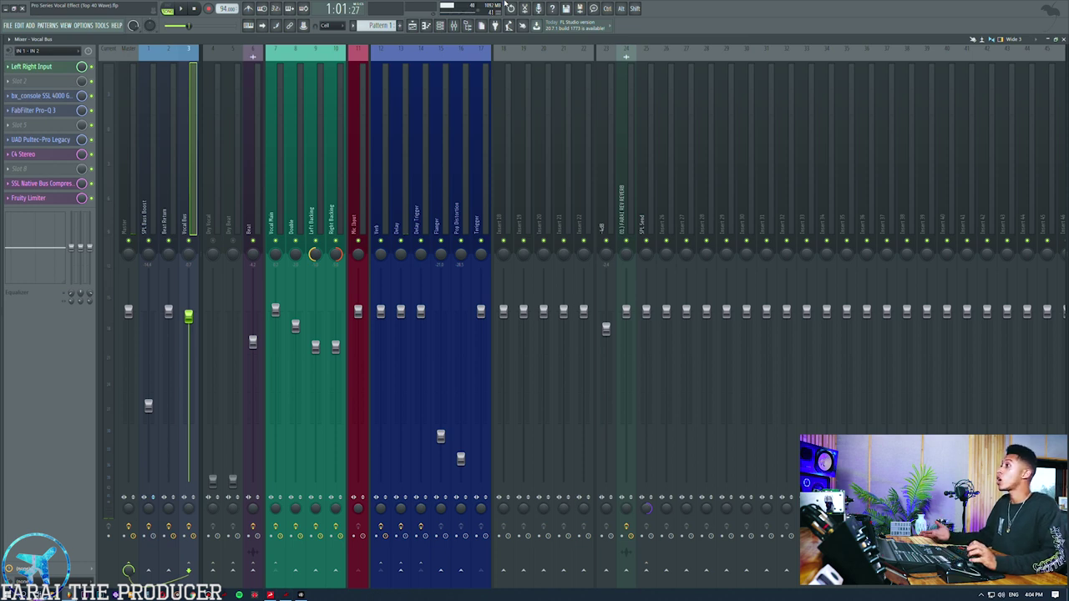
- Check the Beat, SPL Send, Beat Return and SPL Bass Boost inserts, briefly viewing the Discrete 4 panel
click(263, 139)
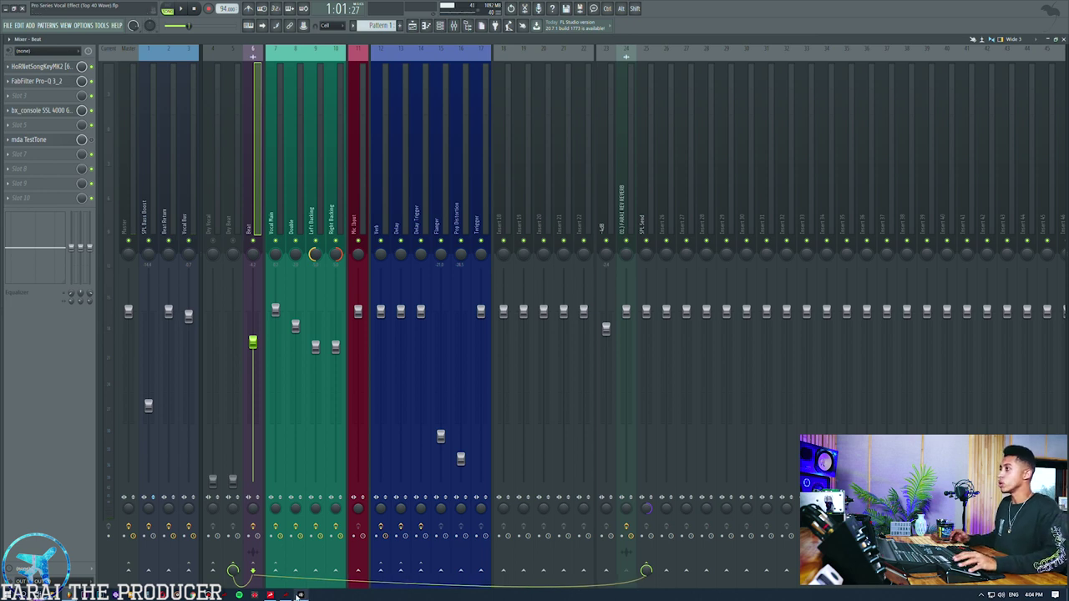
click(301, 595)
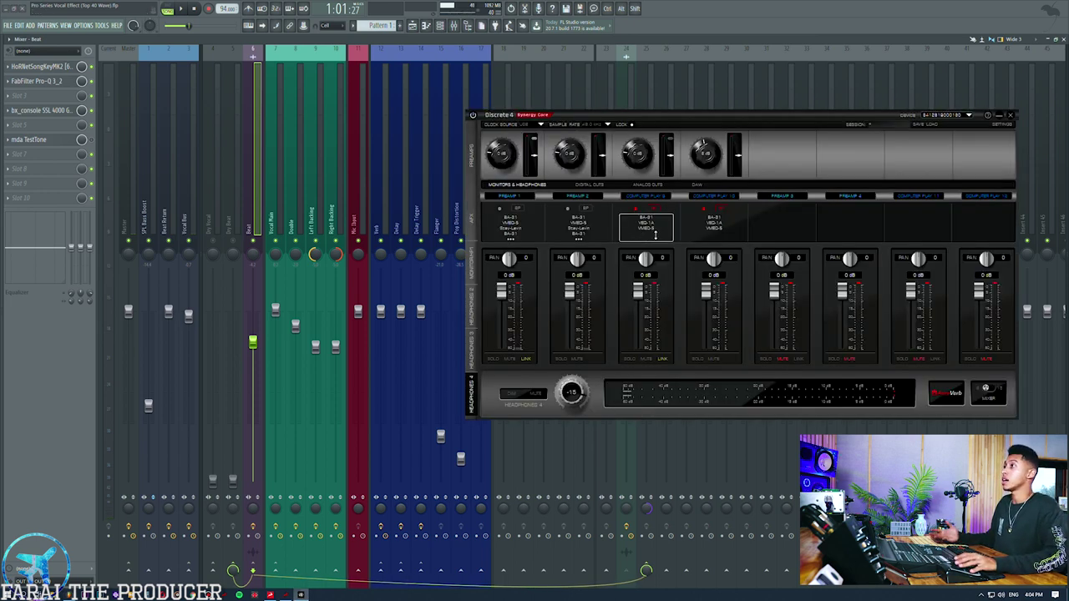
click(255, 200)
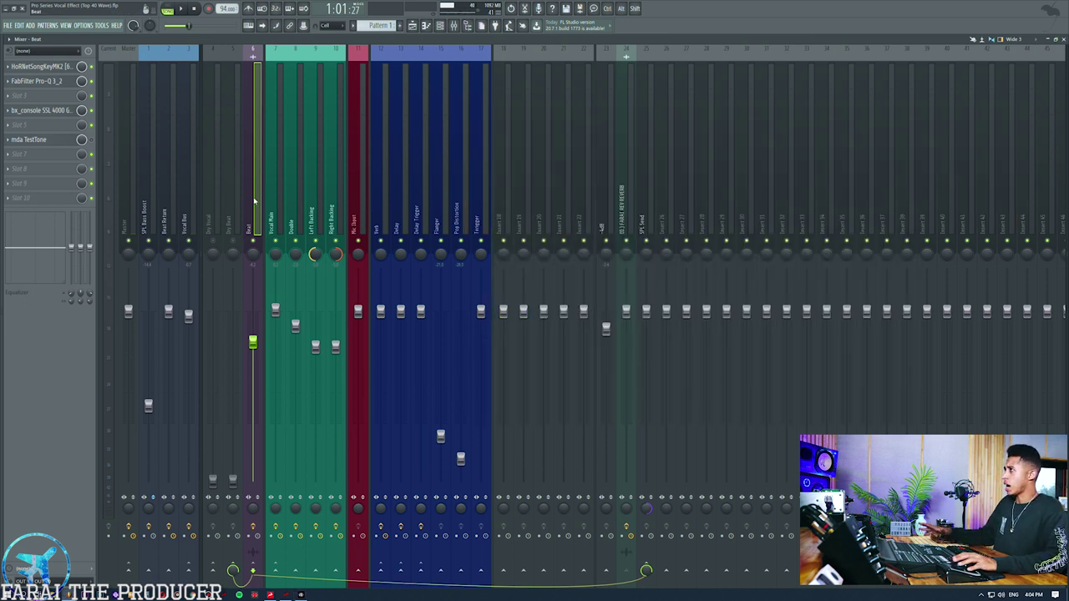
click(641, 204)
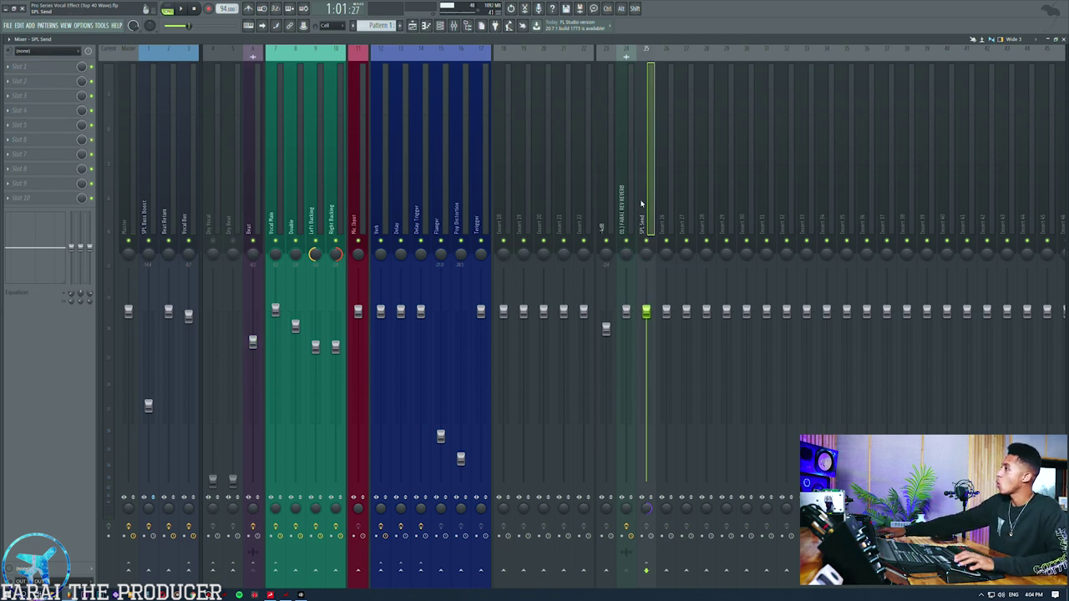
click(173, 197)
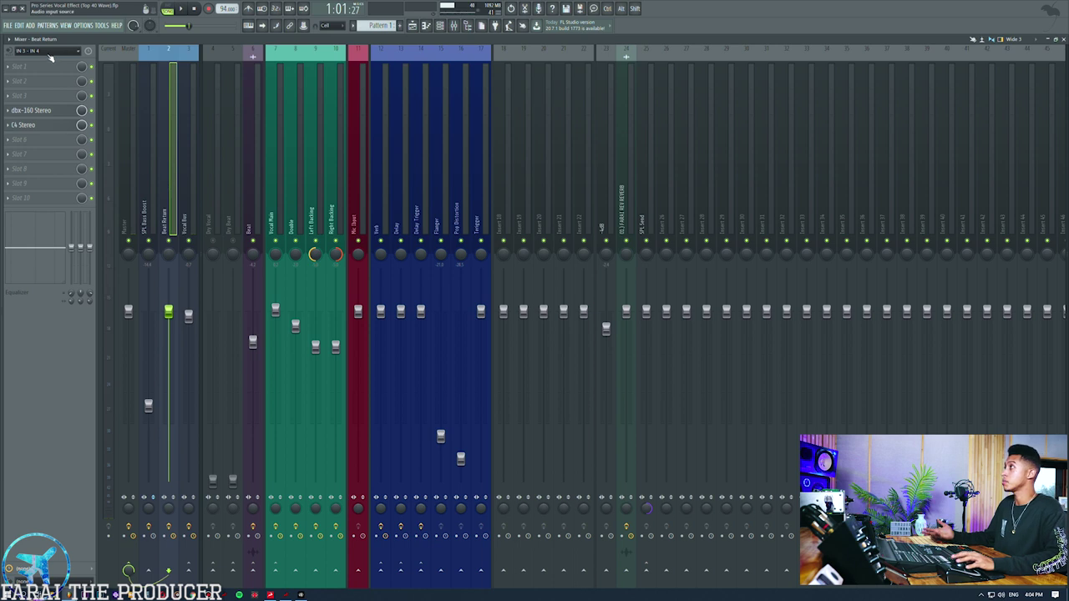
click(145, 199)
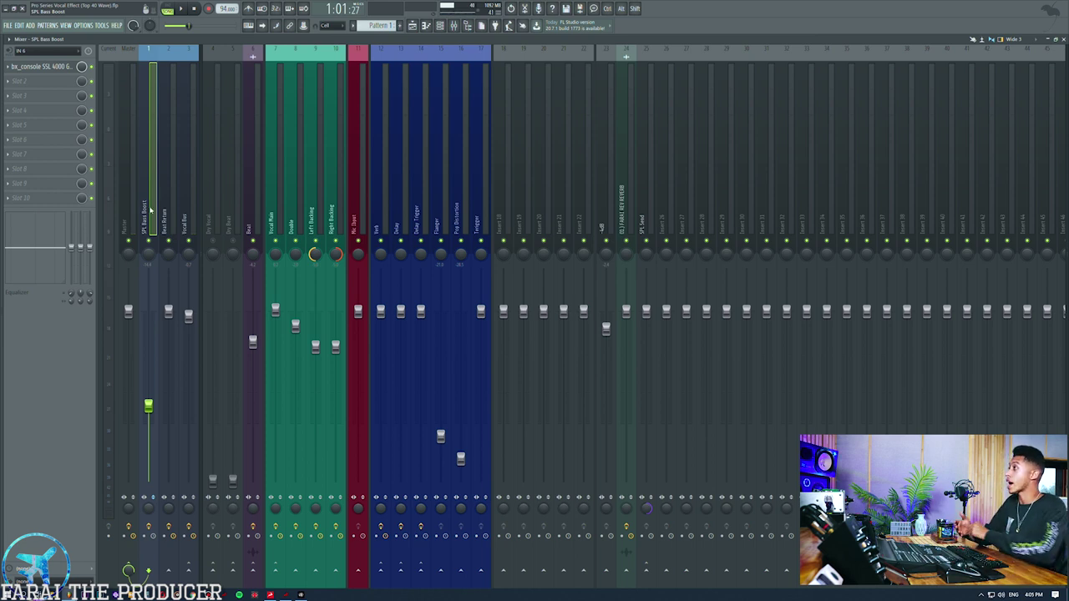
- Mute the Vocal Bus and vocal inserts 12-17, then play the beat from a new spot
click(190, 243)
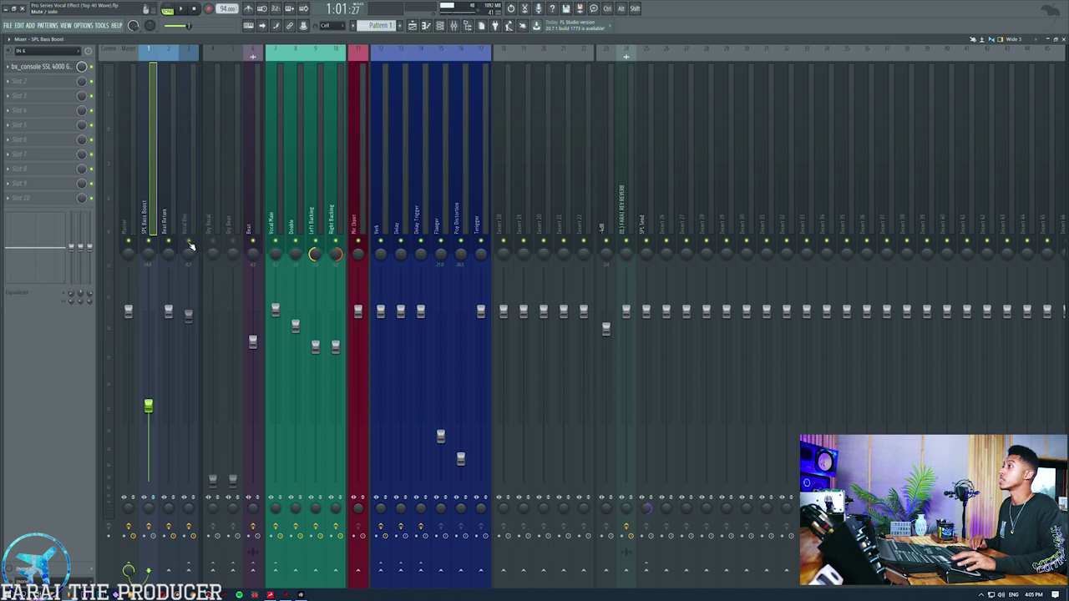
drag(382, 241, 481, 242)
key(space)
click(171, 276)
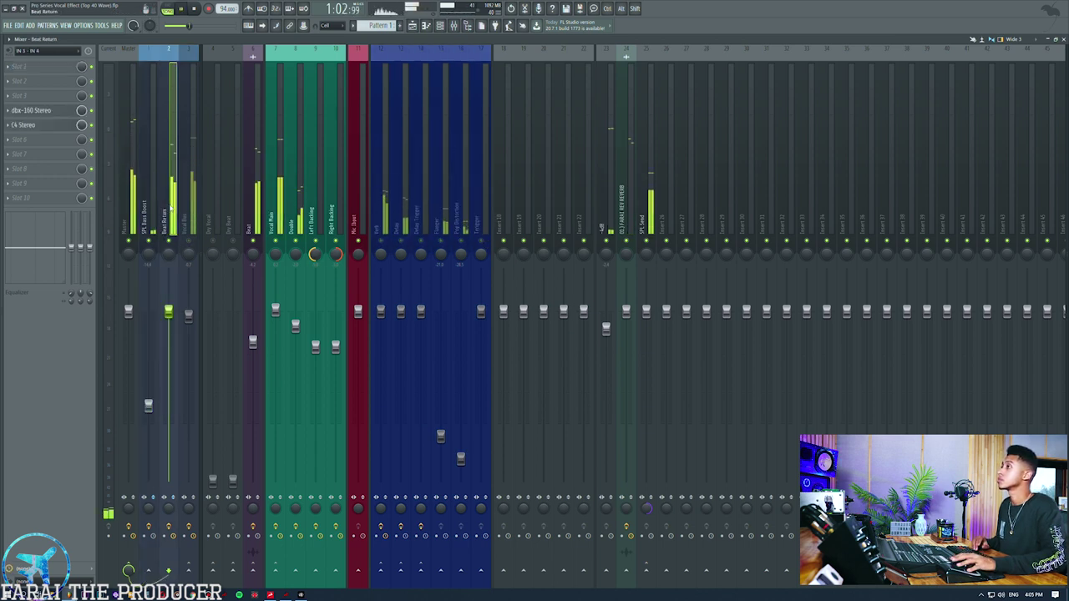
drag(294, 241, 336, 241)
click(412, 25)
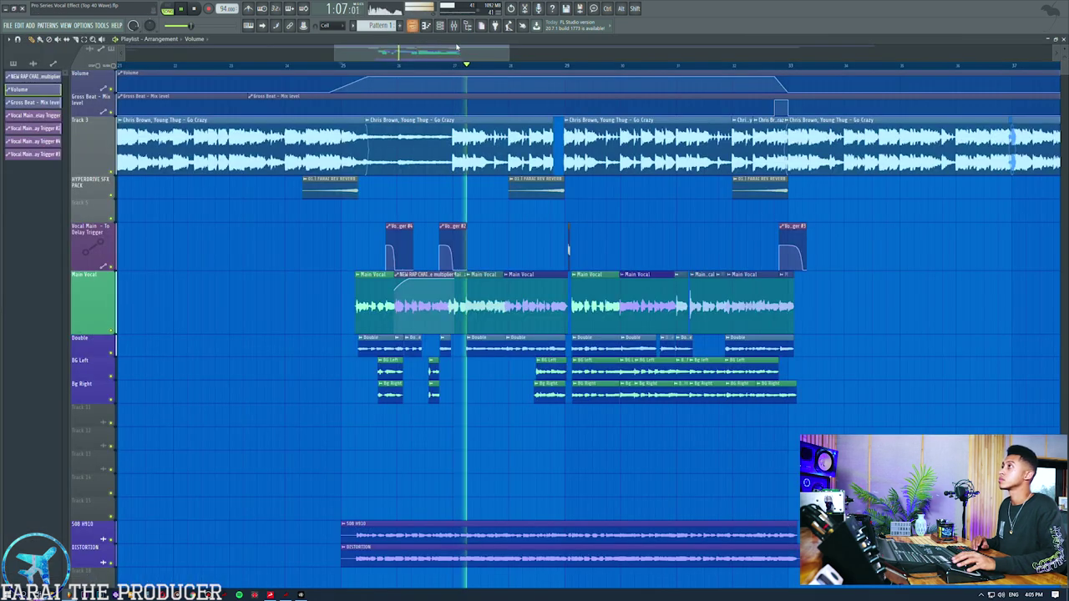
click(460, 67)
click(454, 25)
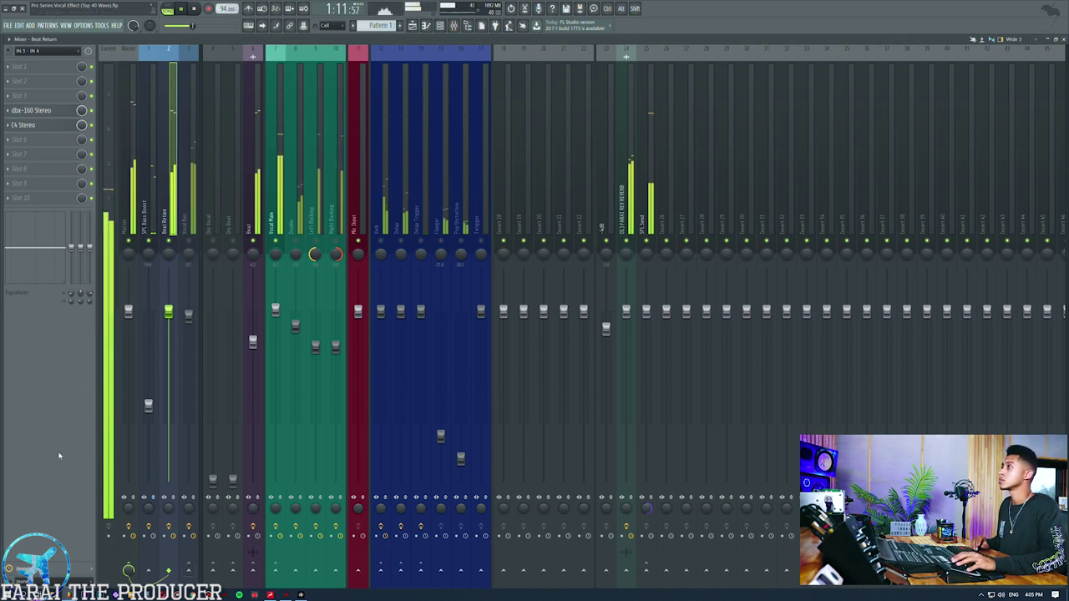
key(space)
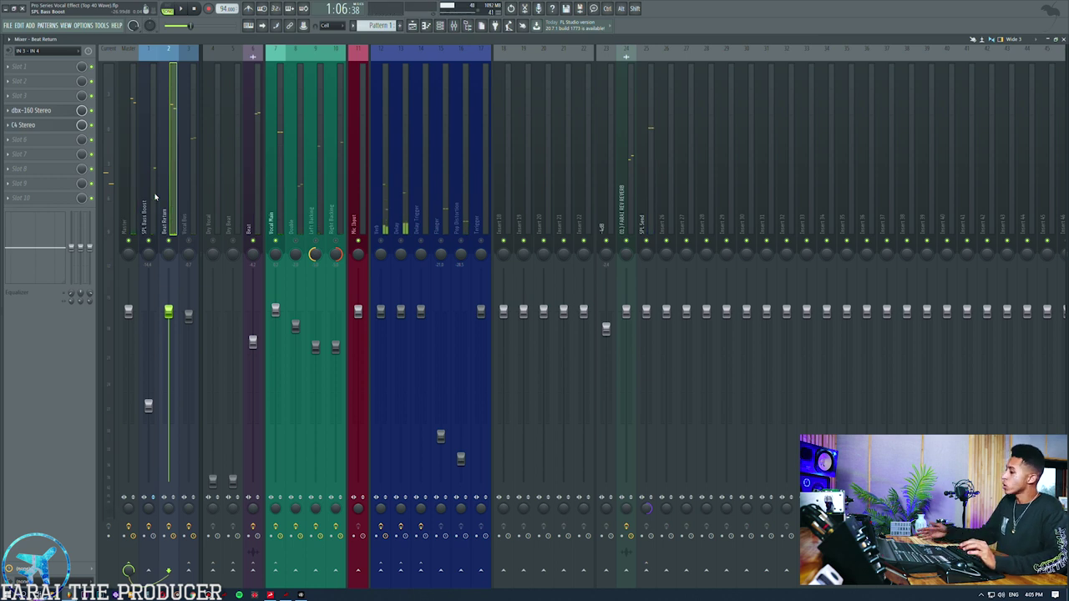
- Try raising the SPL Bass Boost fader, undo it, and open its bx_console SSL 4000 G
click(149, 151)
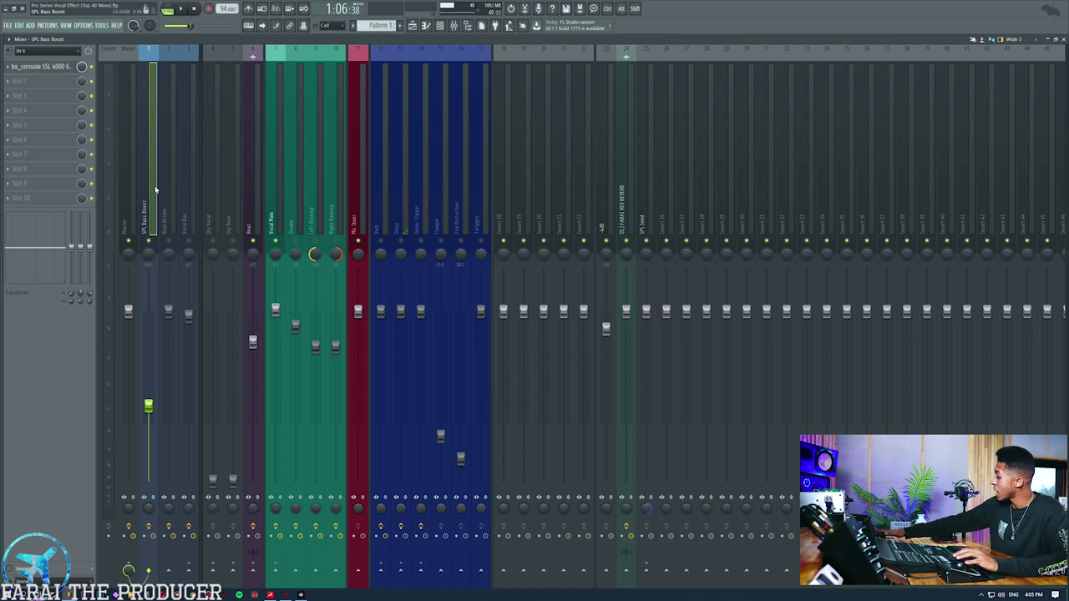
key(space)
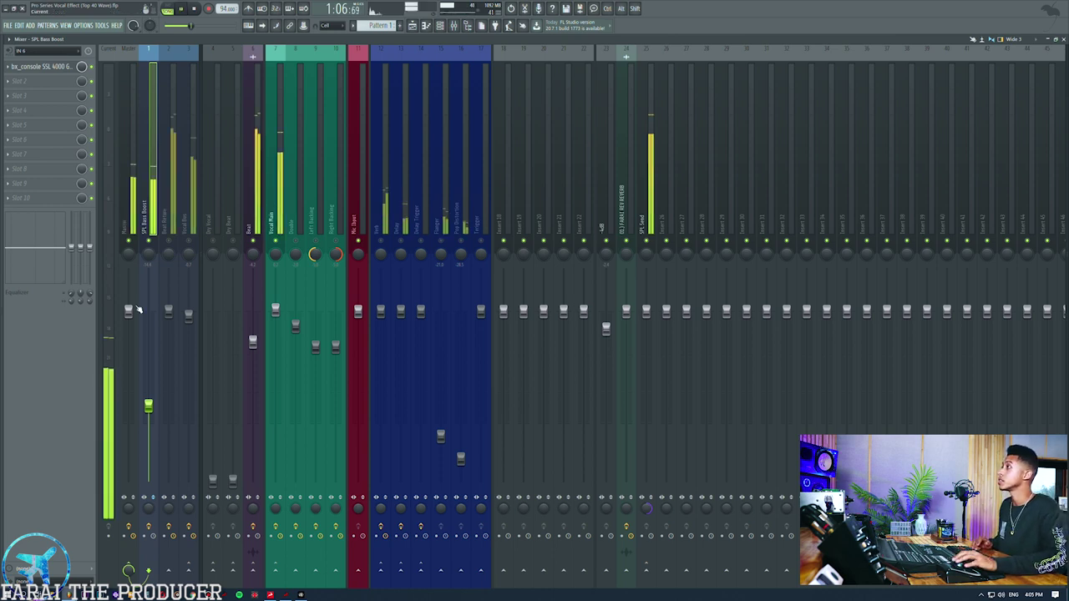
drag(149, 409, 148, 364)
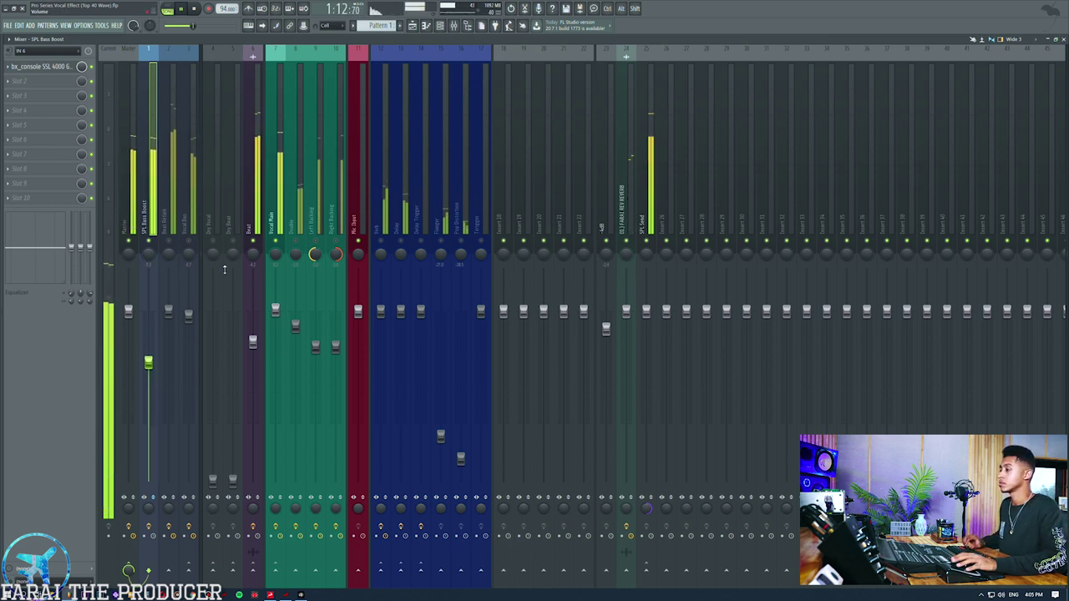
key(ctrl+z)
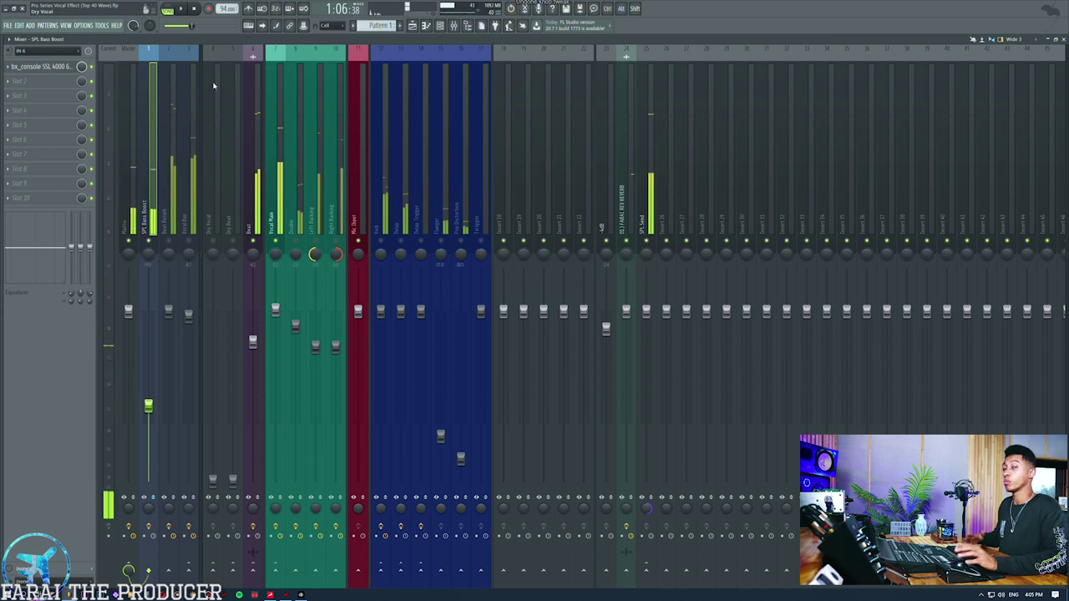
click(52, 67)
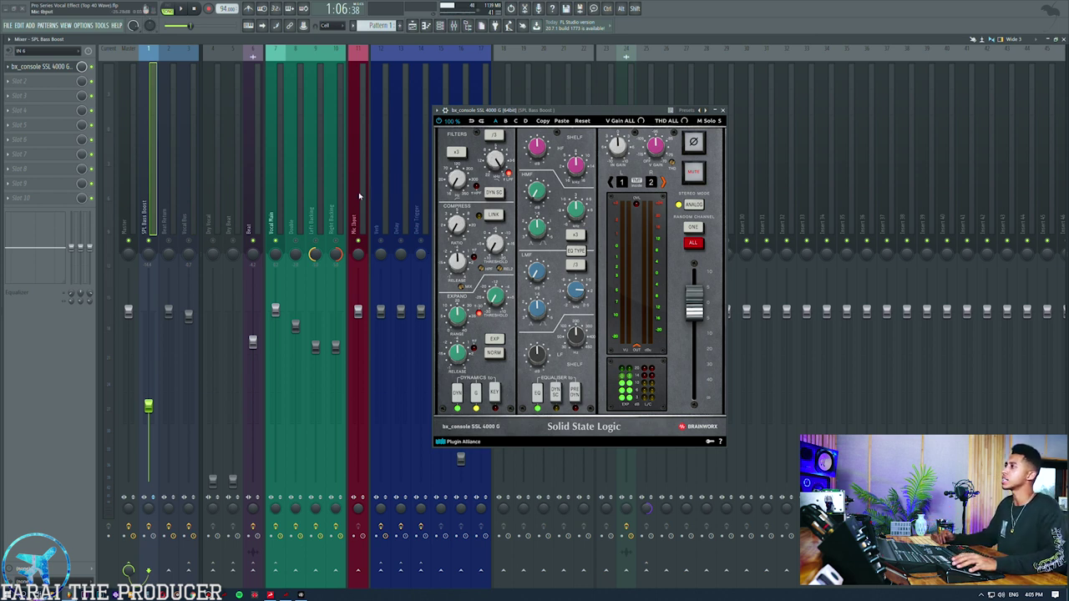
click(171, 186)
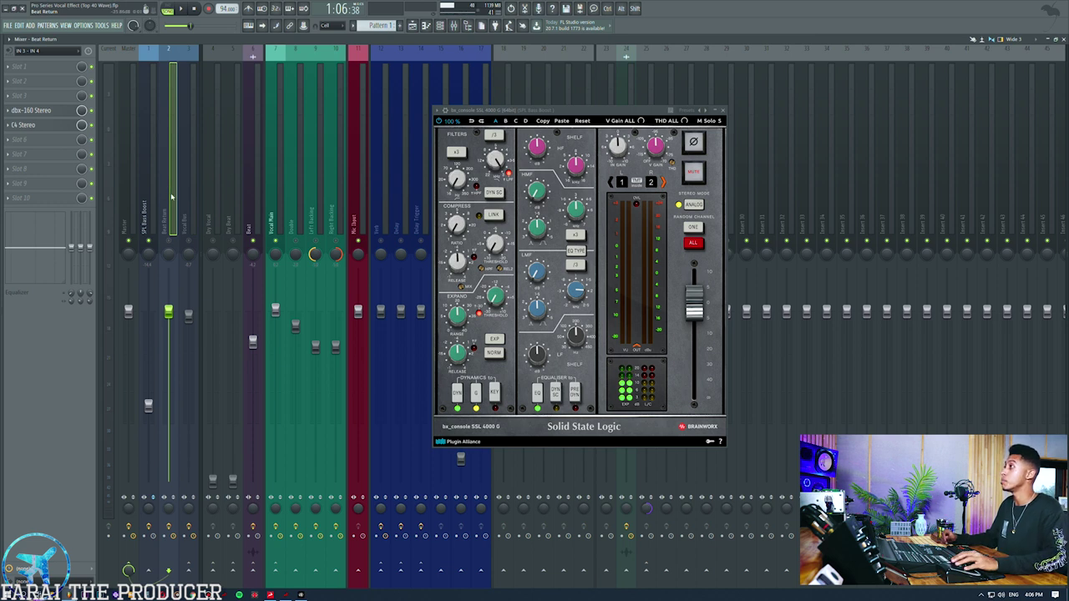
click(152, 217)
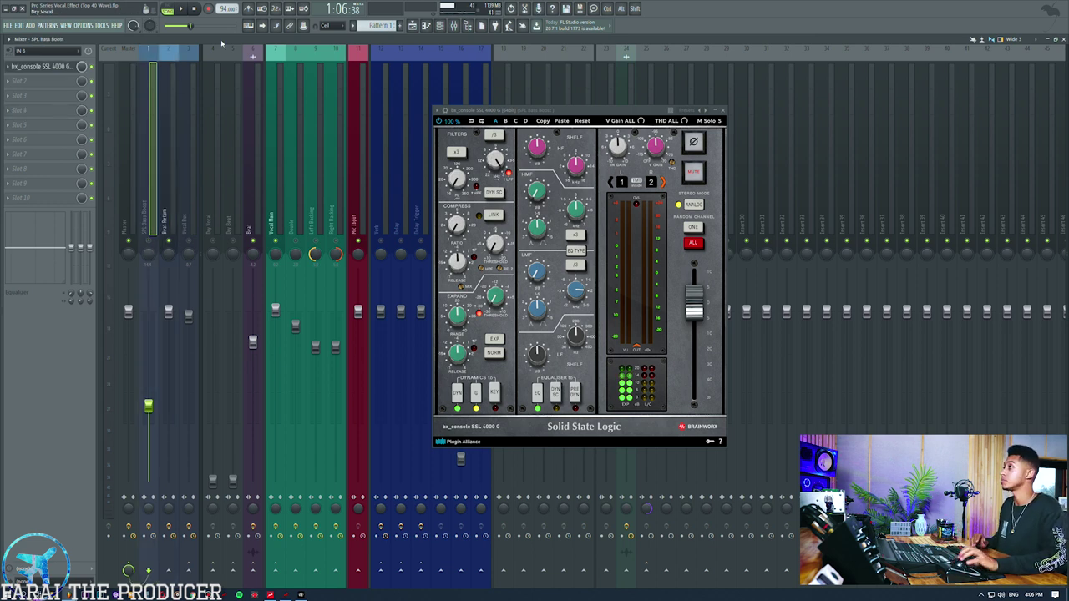
key(space)
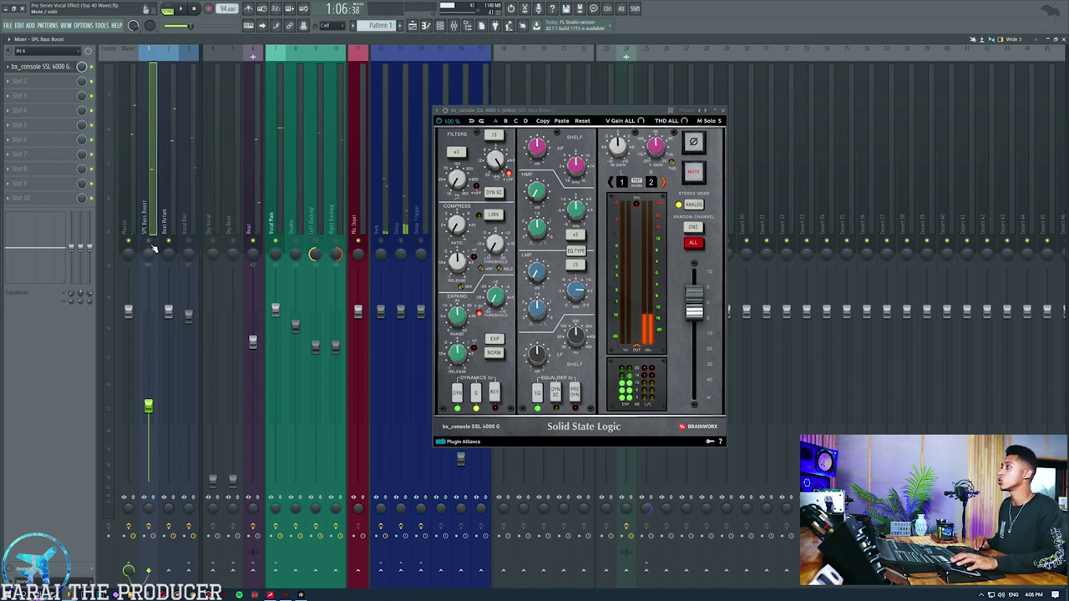
key(space)
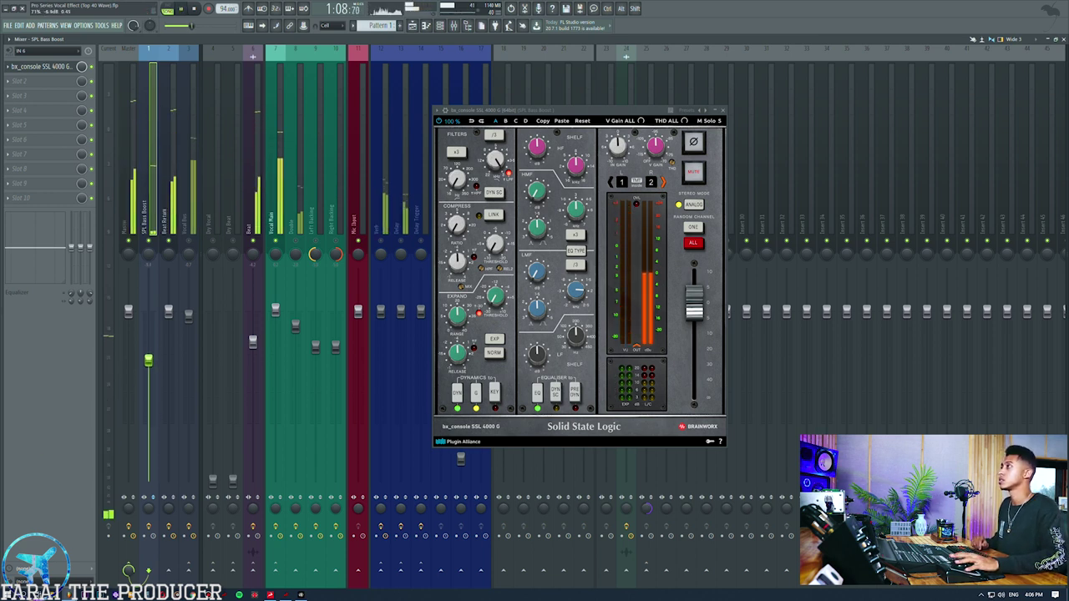
scroll(149, 360, up, 1)
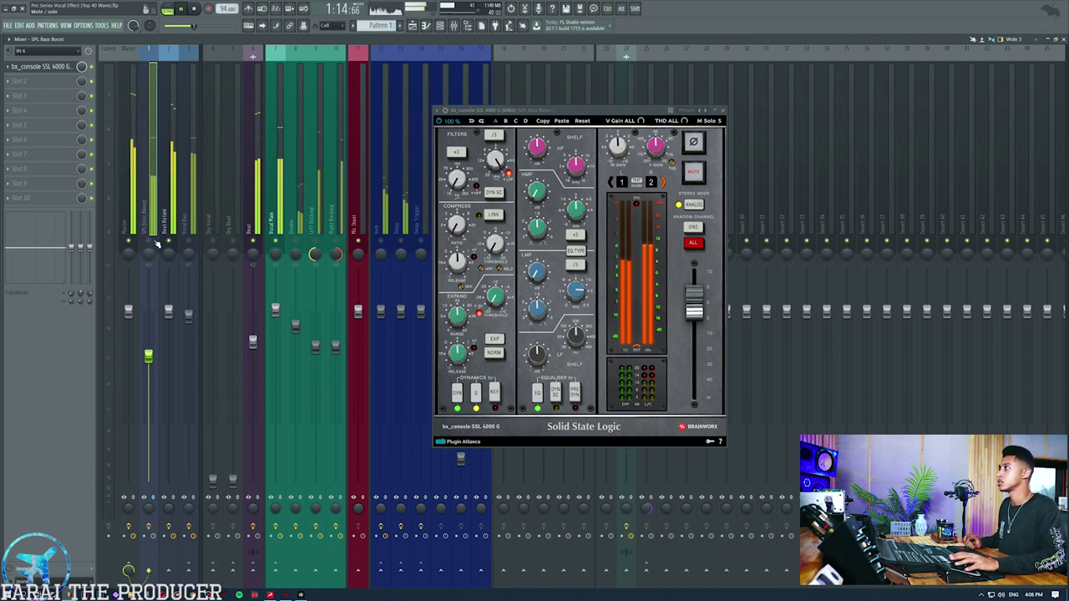
key(ctrl+z)
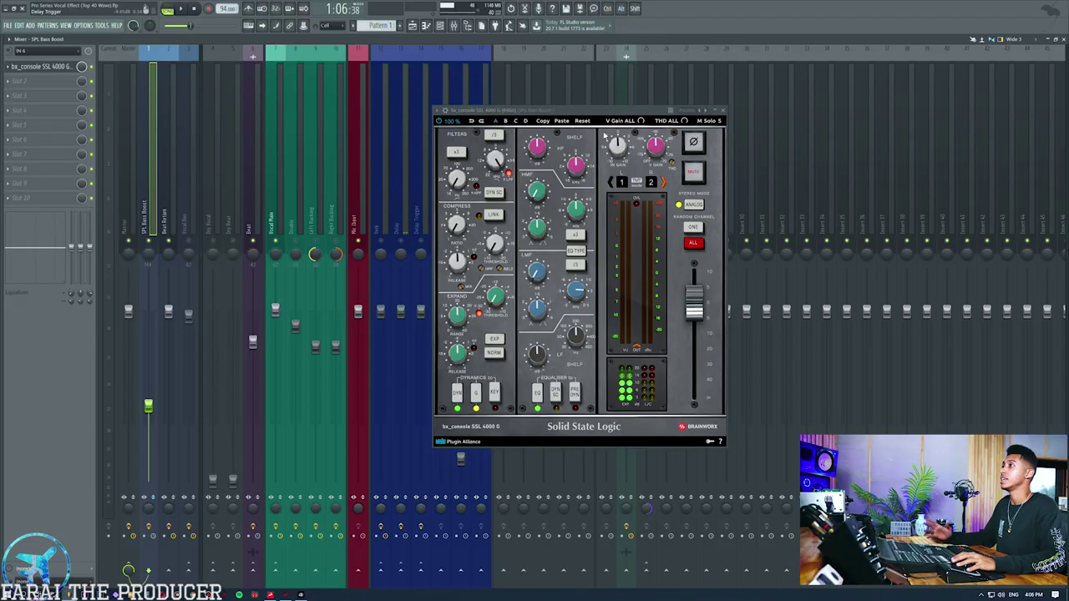
- Close the bx_console SSL 4000 G window and select the Mic Input insert
click(723, 110)
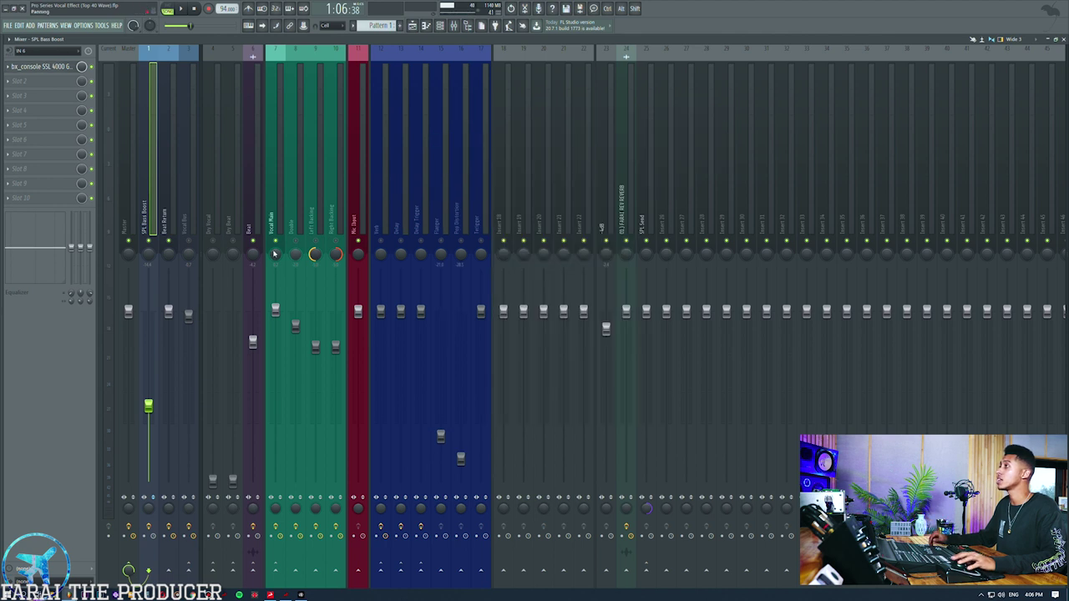
click(359, 218)
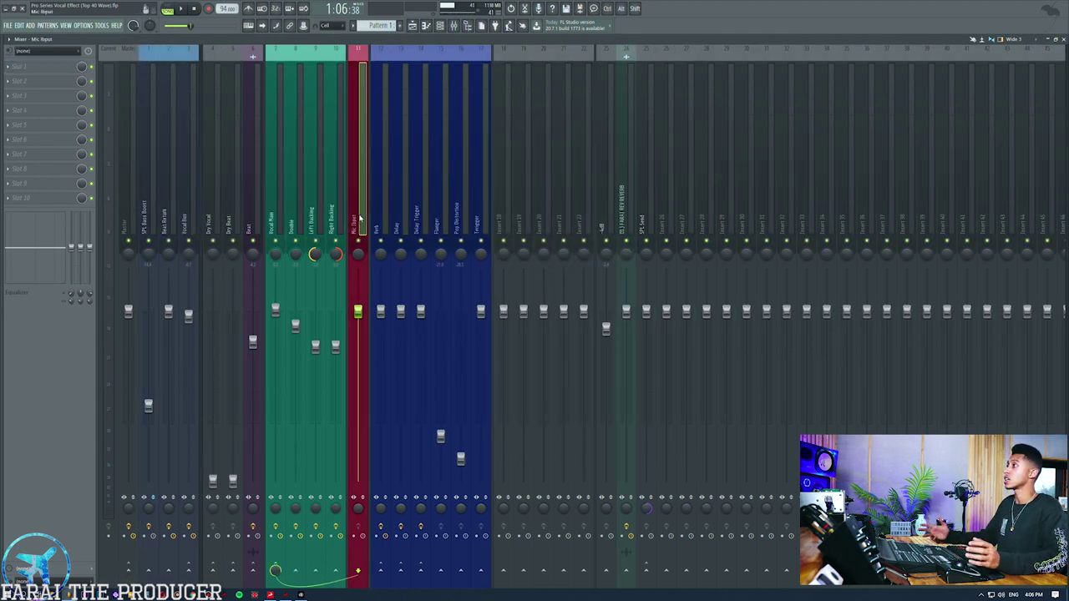